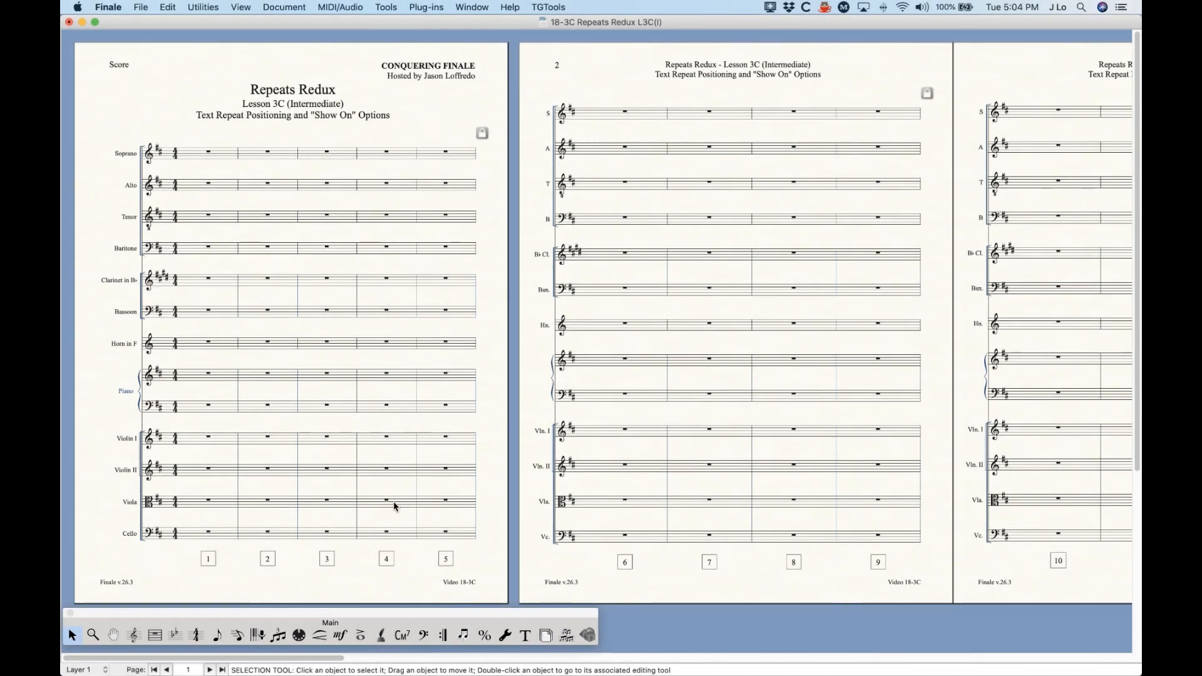
# Step: Use the Repeat tool to add a D.C. al Fine text repeat to Soprano measure 1 as a Never Jump mark
pyautogui.click(443, 636)
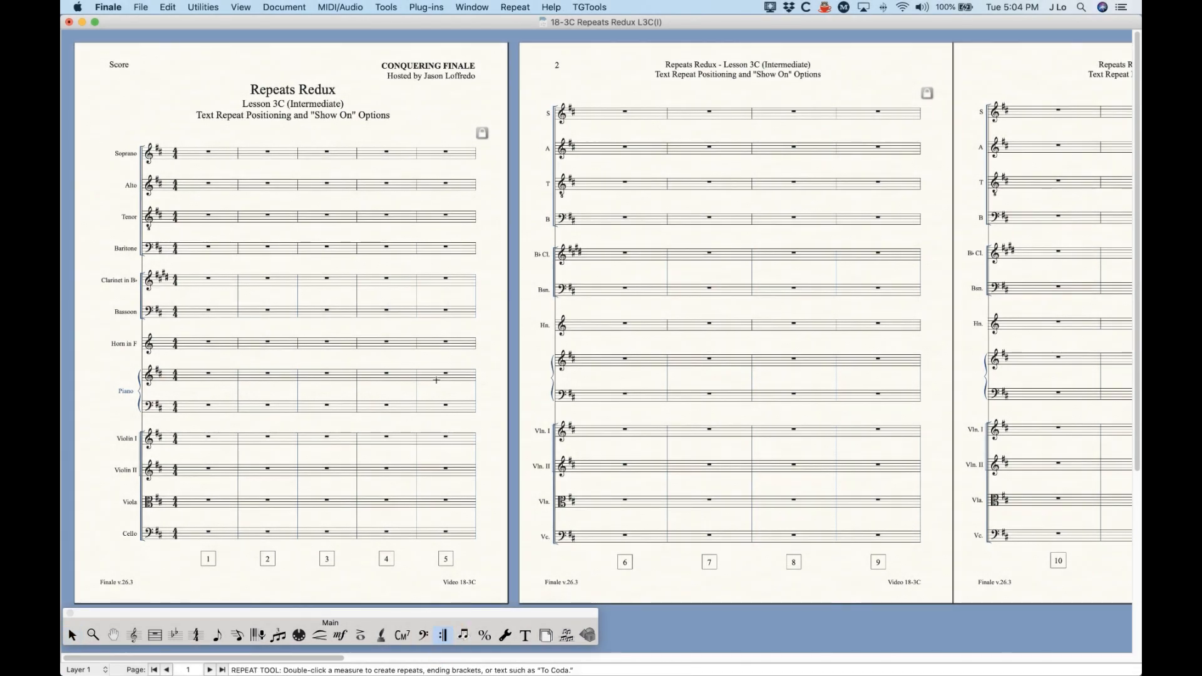
pyautogui.press('super+equal')
pyautogui.press('super+equal')
pyautogui.press('super+equal')
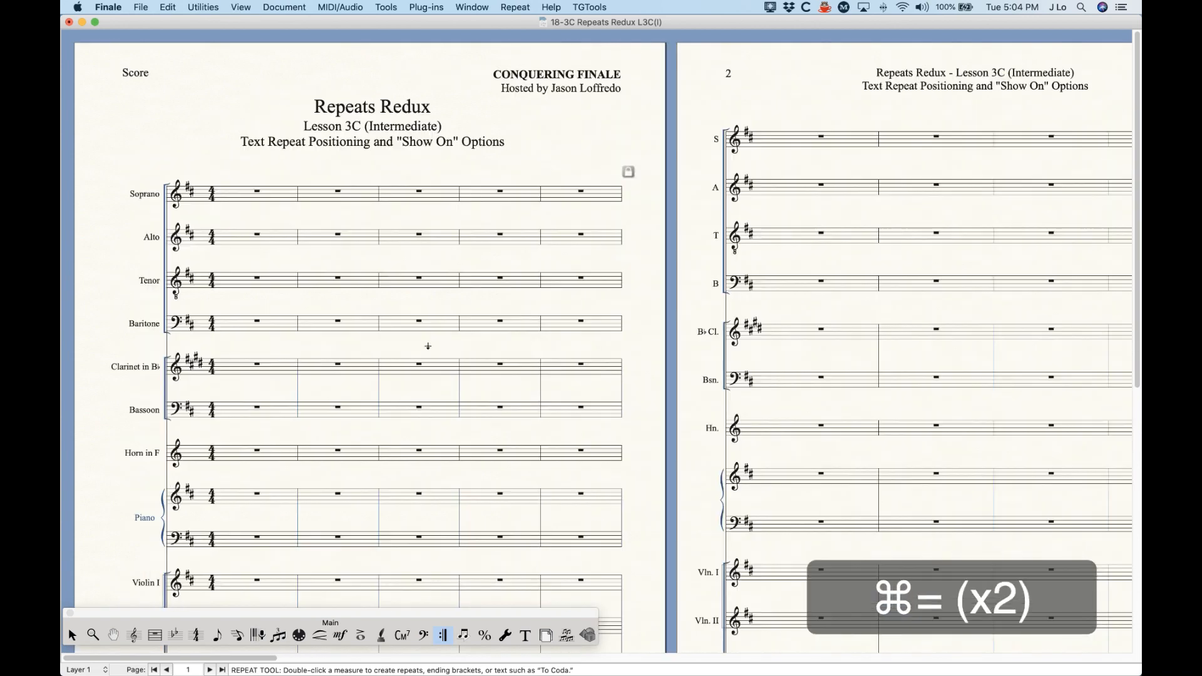
pyautogui.click(334, 252)
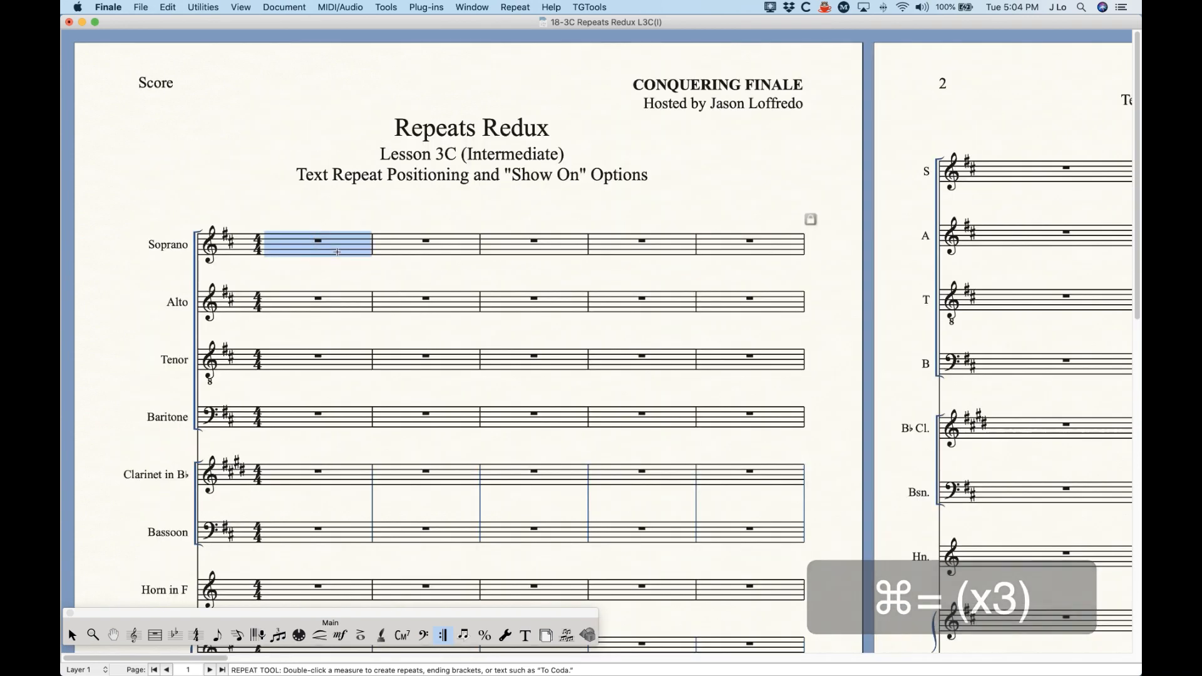
pyautogui.press('Return')
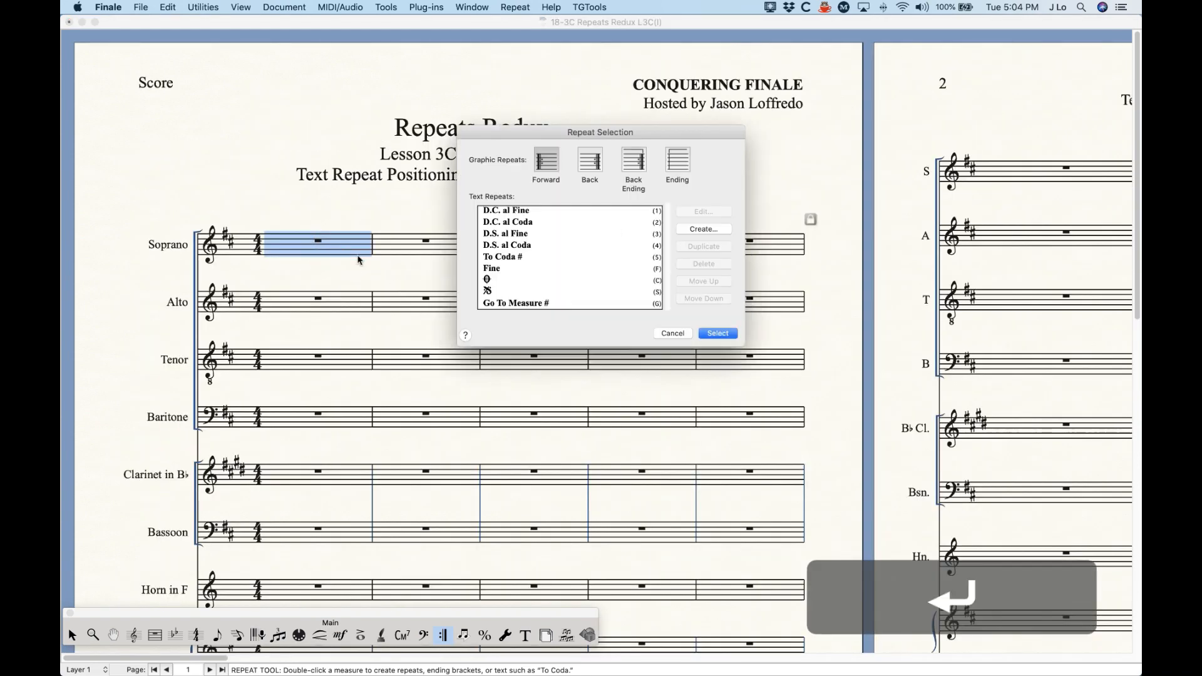
pyautogui.click(516, 211)
pyautogui.click(717, 333)
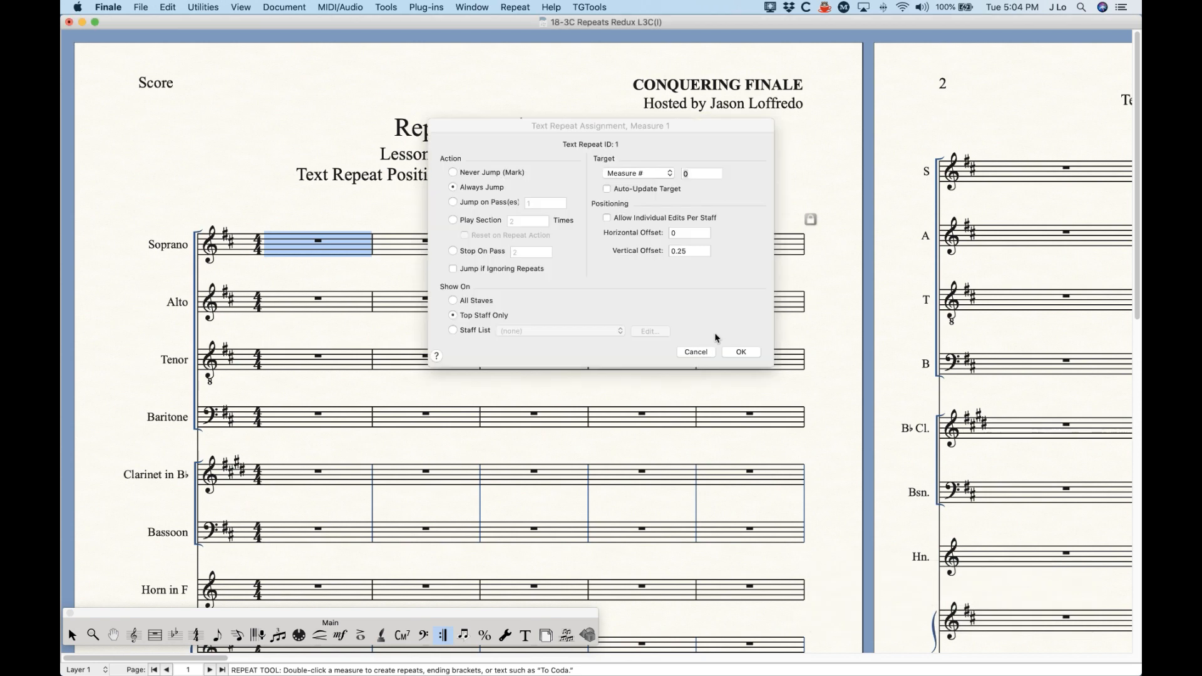
pyautogui.press('Return')
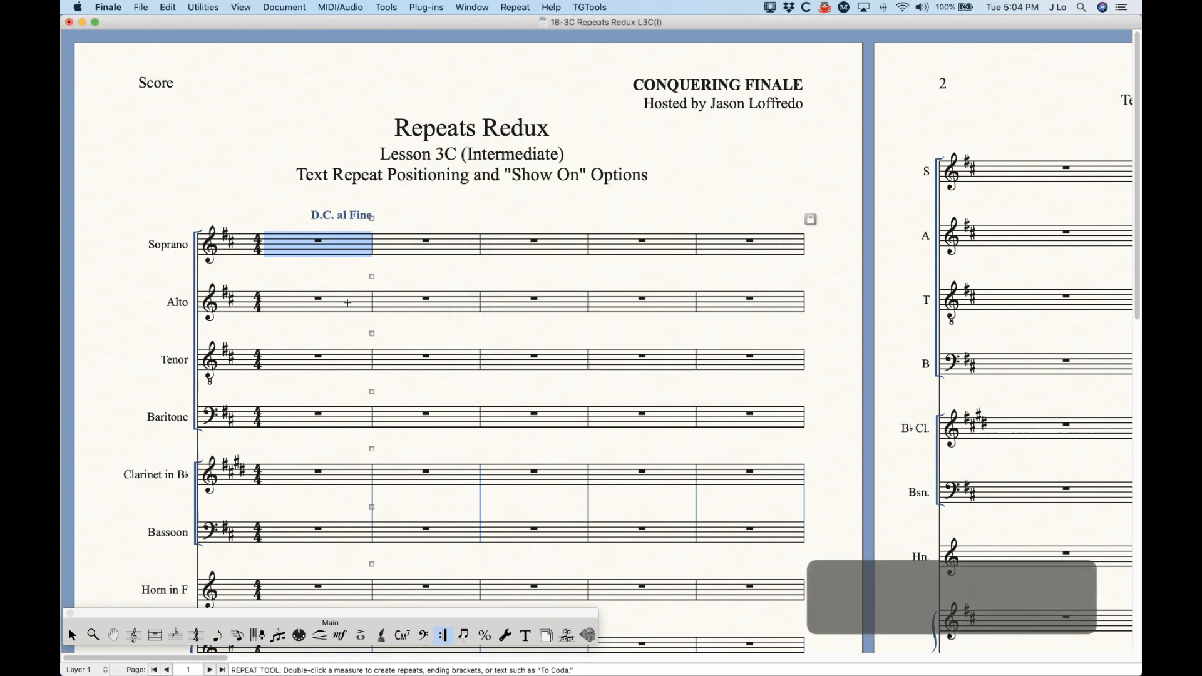
pyautogui.click(405, 212)
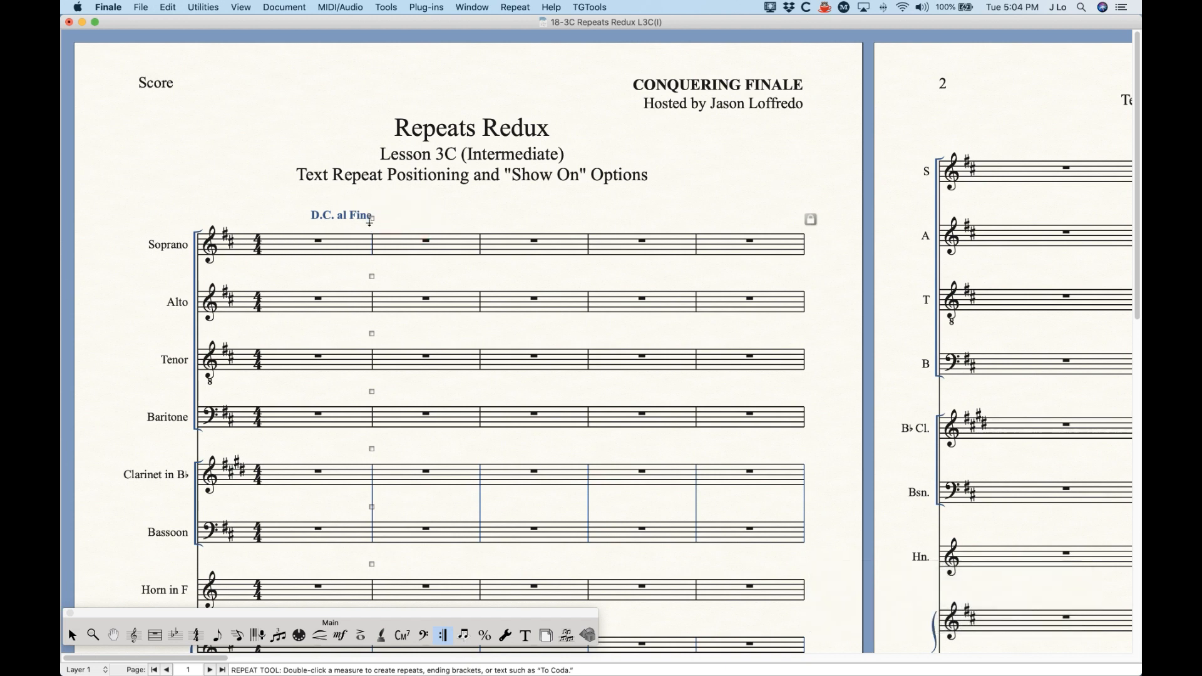
# Step: Lower the D.C. al Fine toward the Soprano staff by reducing its vertical offset
pyautogui.doubleClick(373, 219)
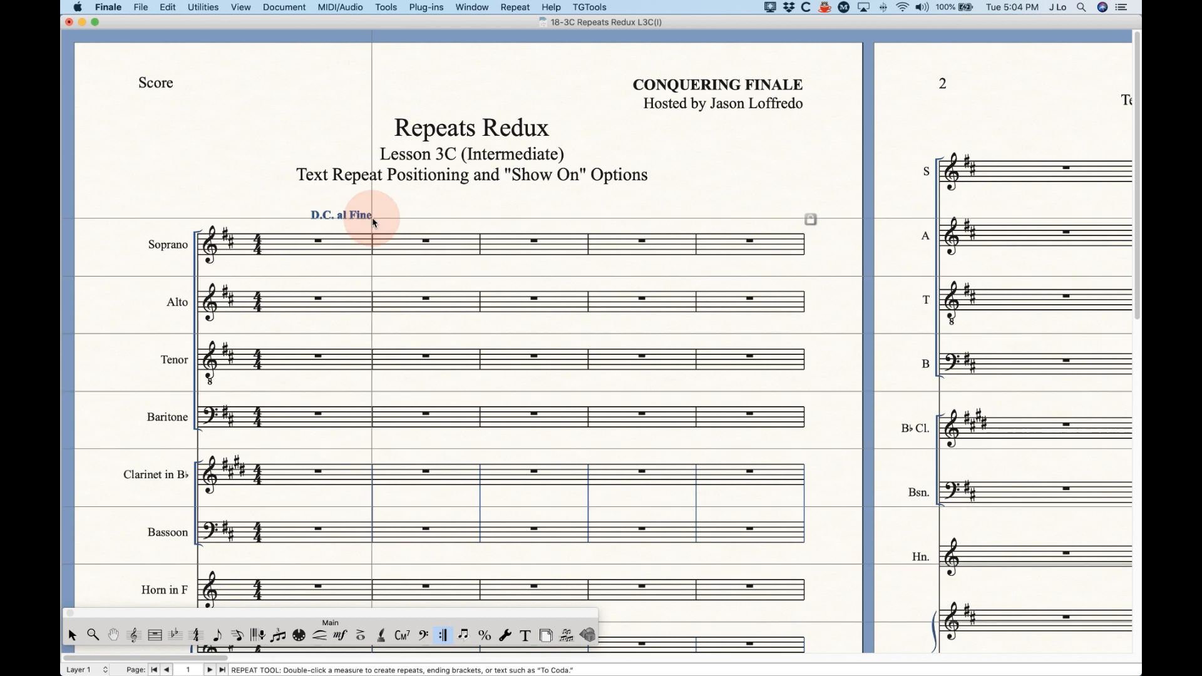
pyautogui.moveTo(558, 128); pyautogui.dragTo(562, 113)
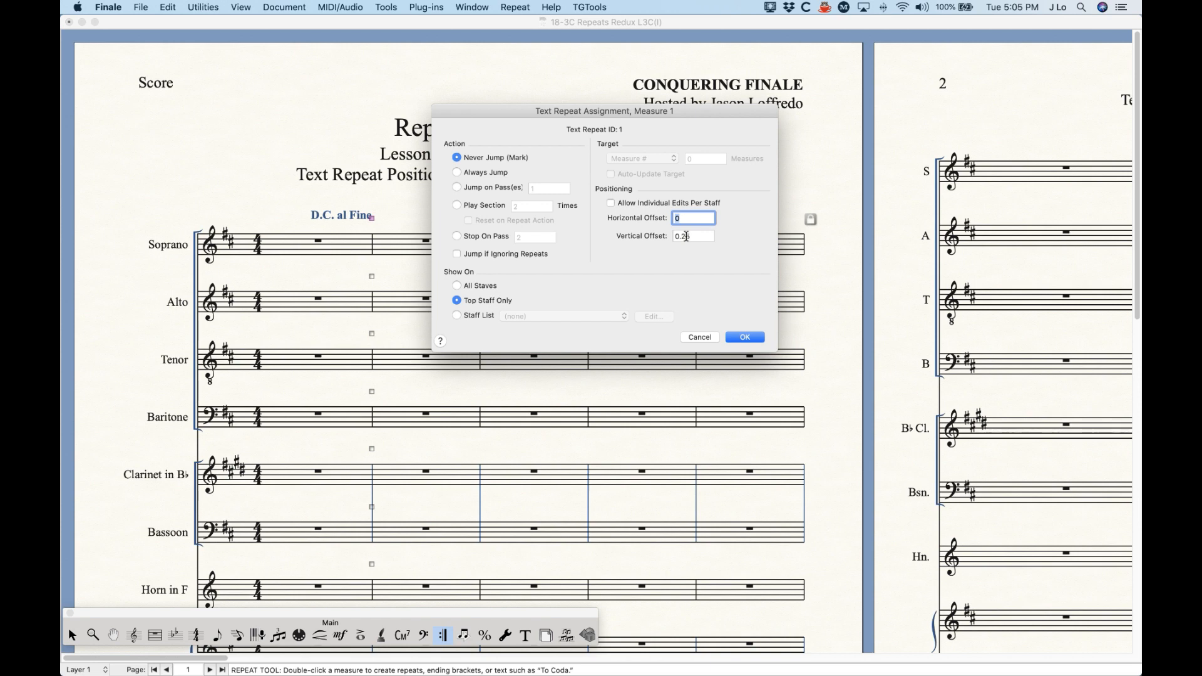
pyautogui.click(685, 238)
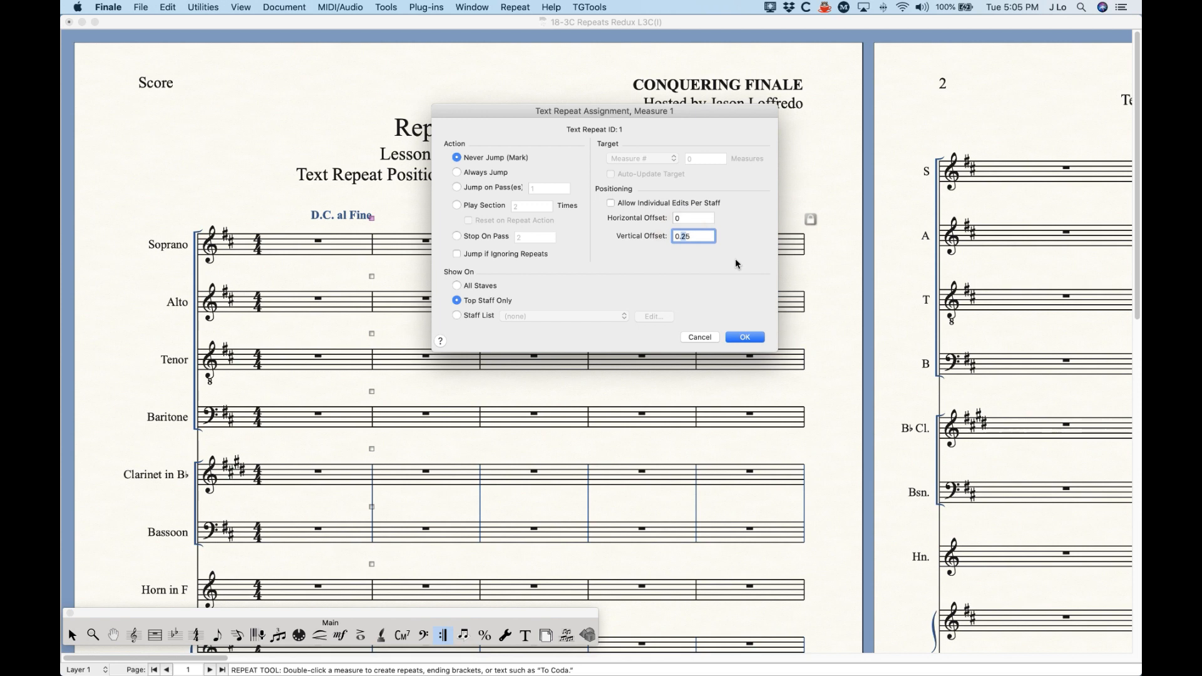
pyautogui.write('1')
pyautogui.click(745, 338)
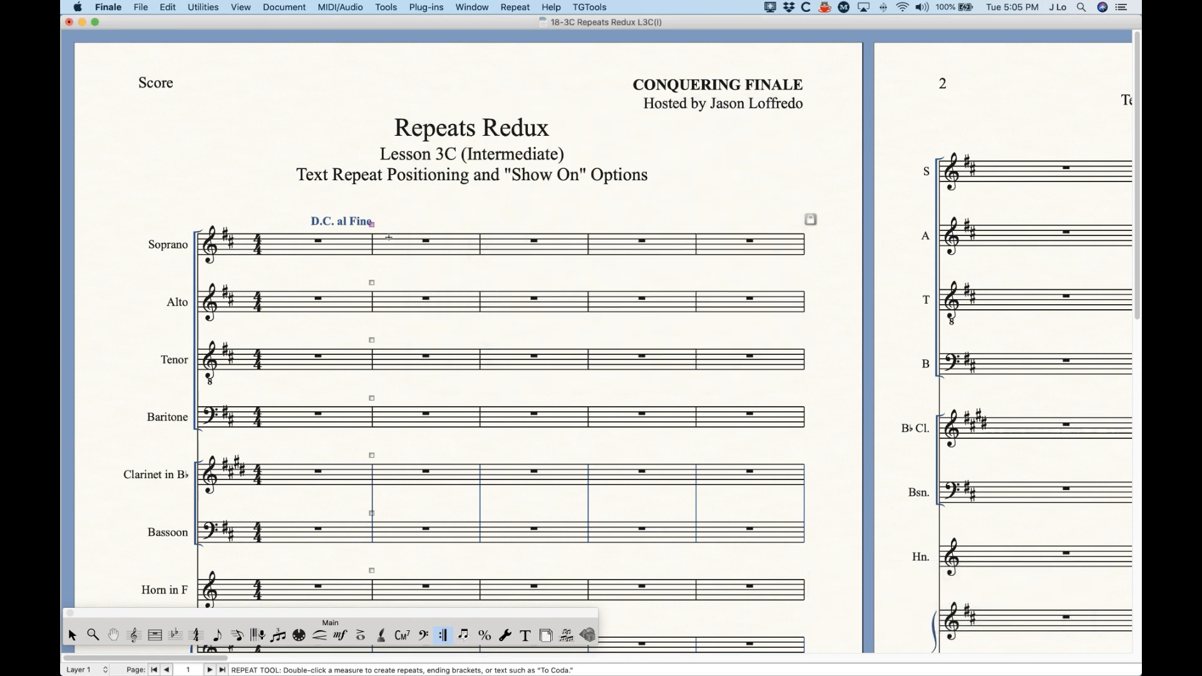
# Step: Delete the D.C. al Fine and place a new Never Jump one just above the Soprano staff, inside measure 1
pyautogui.press('BackSpace')
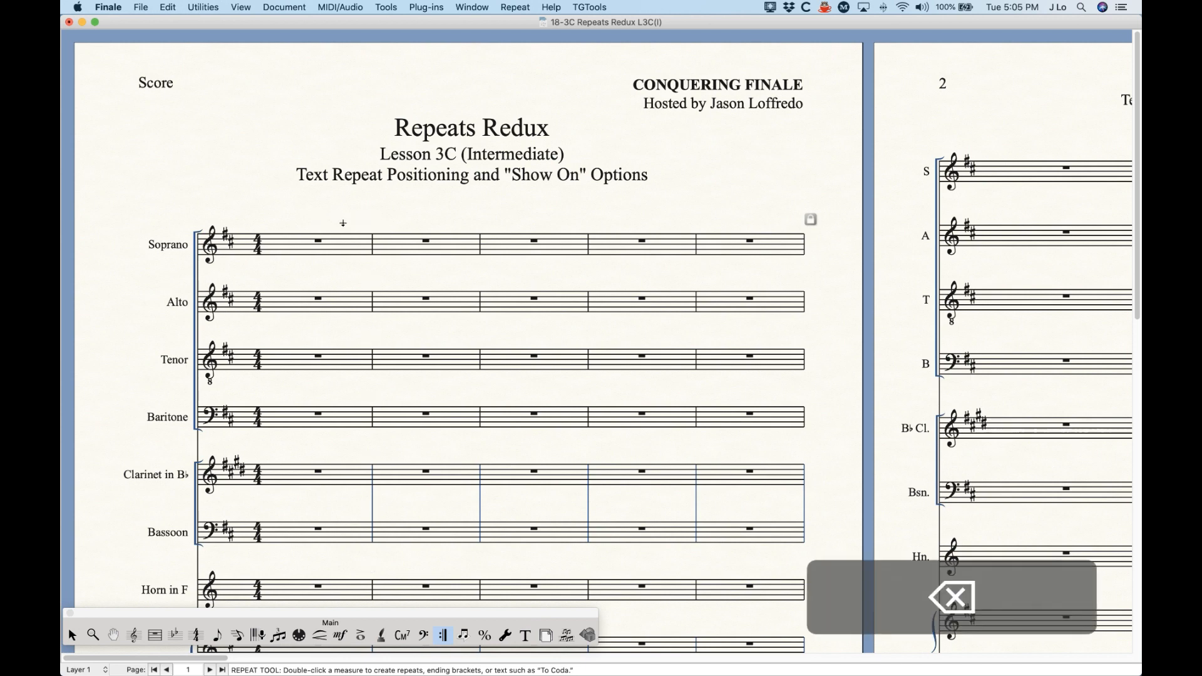
pyautogui.doubleClick(340, 227)
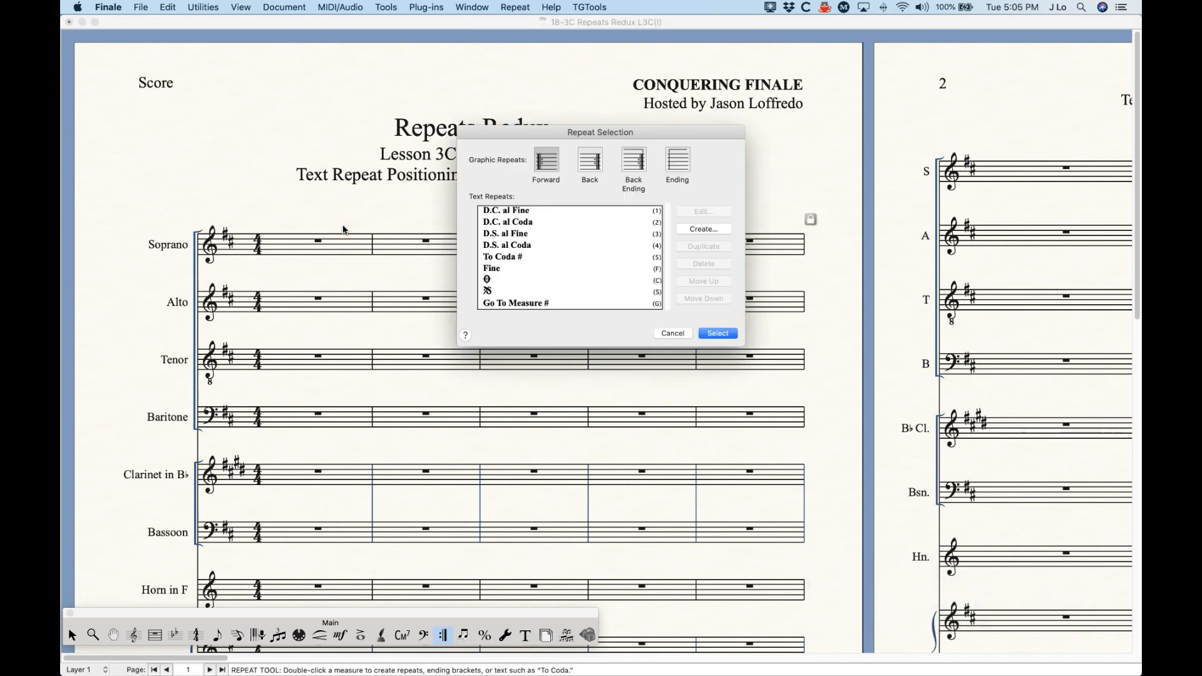
pyautogui.click(522, 213)
pyautogui.click(719, 334)
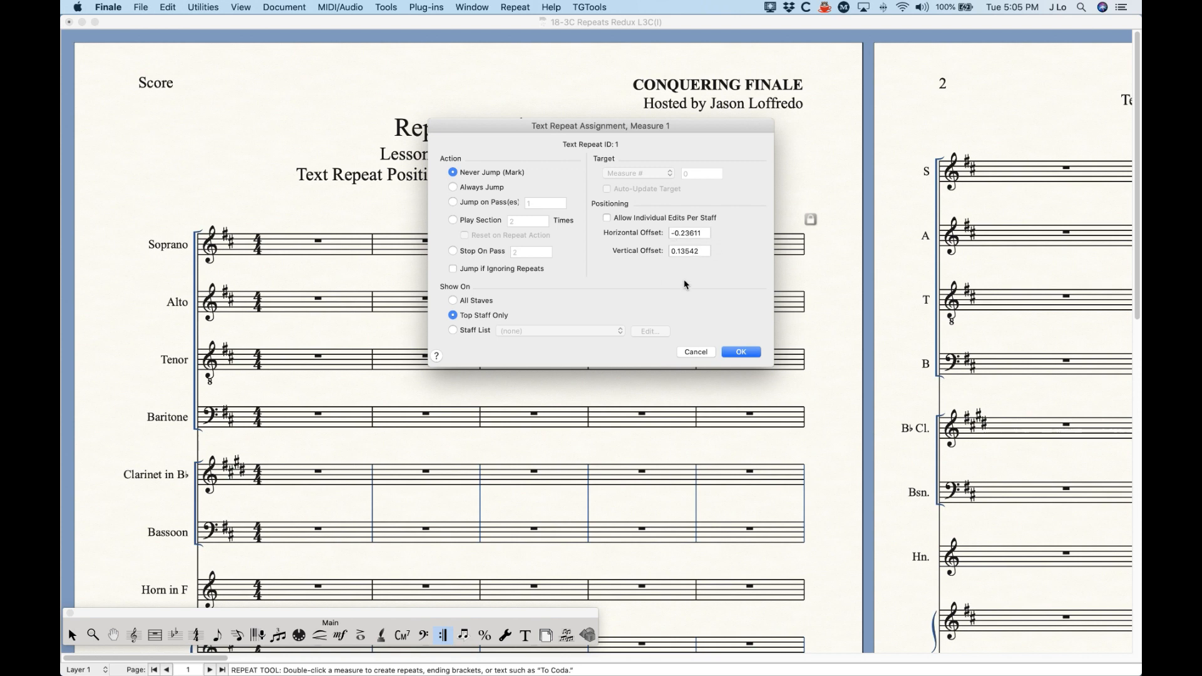
pyautogui.click(742, 353)
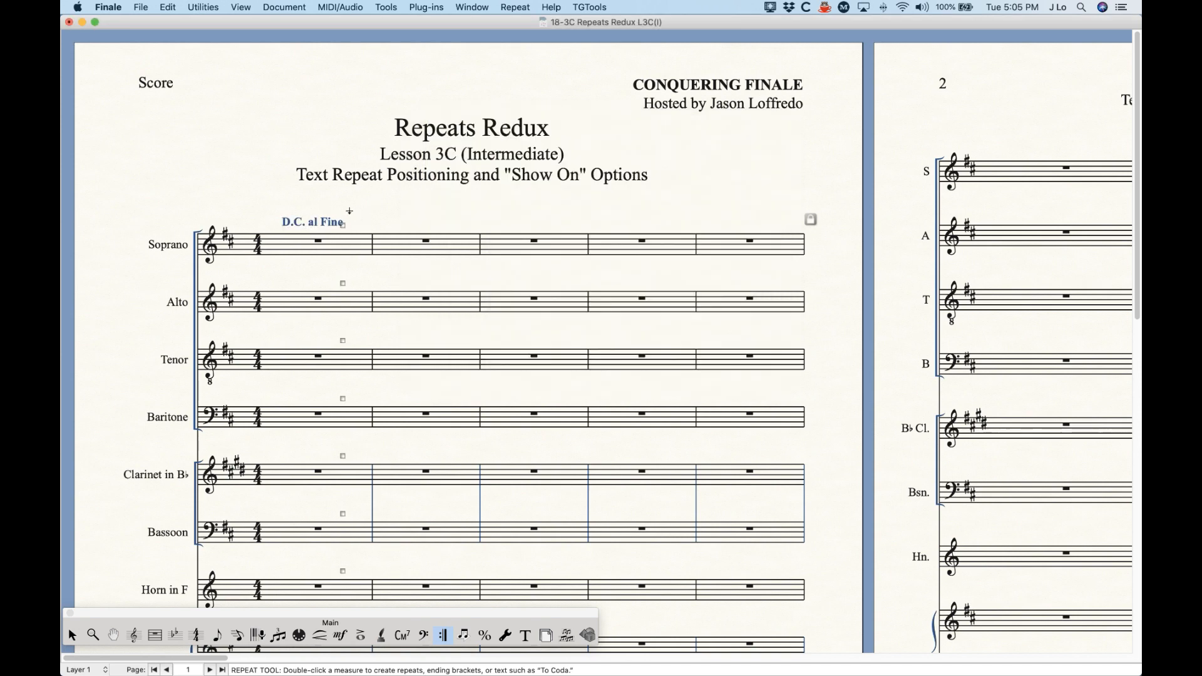
# Step: Set both the horizontal and vertical offsets of the D.C. al Fine to 0
pyautogui.doubleClick(344, 226)
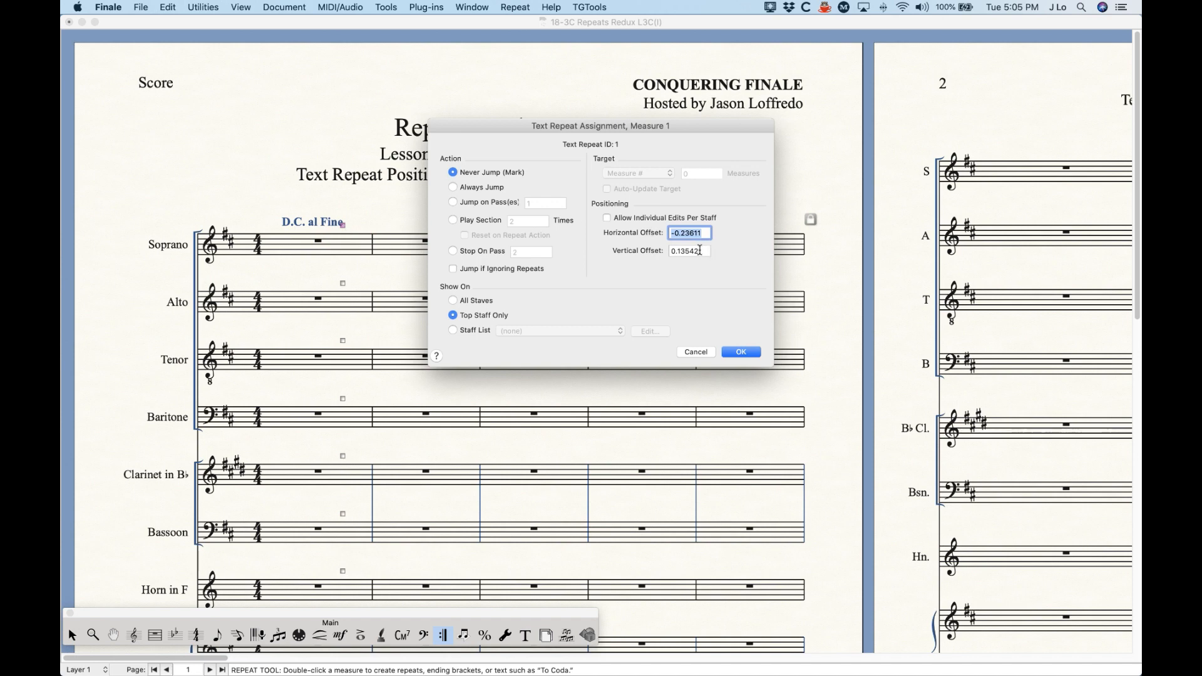
pyautogui.write('0')
pyautogui.click(702, 252)
pyautogui.write('0')
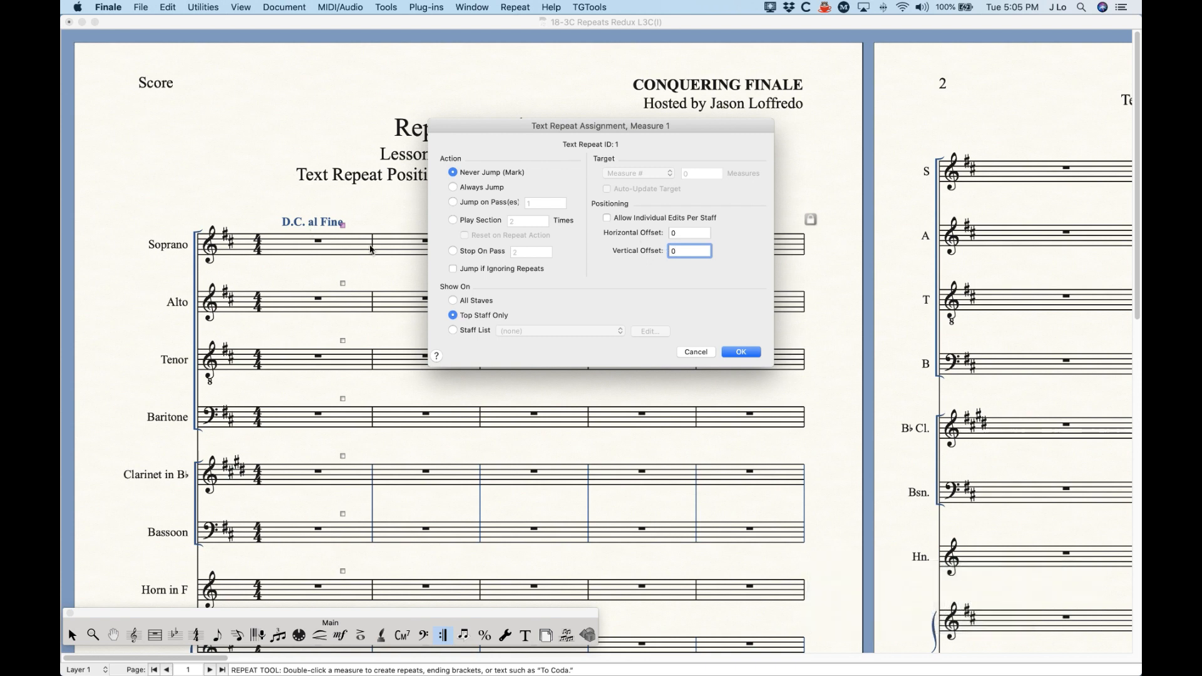
pyautogui.click(739, 352)
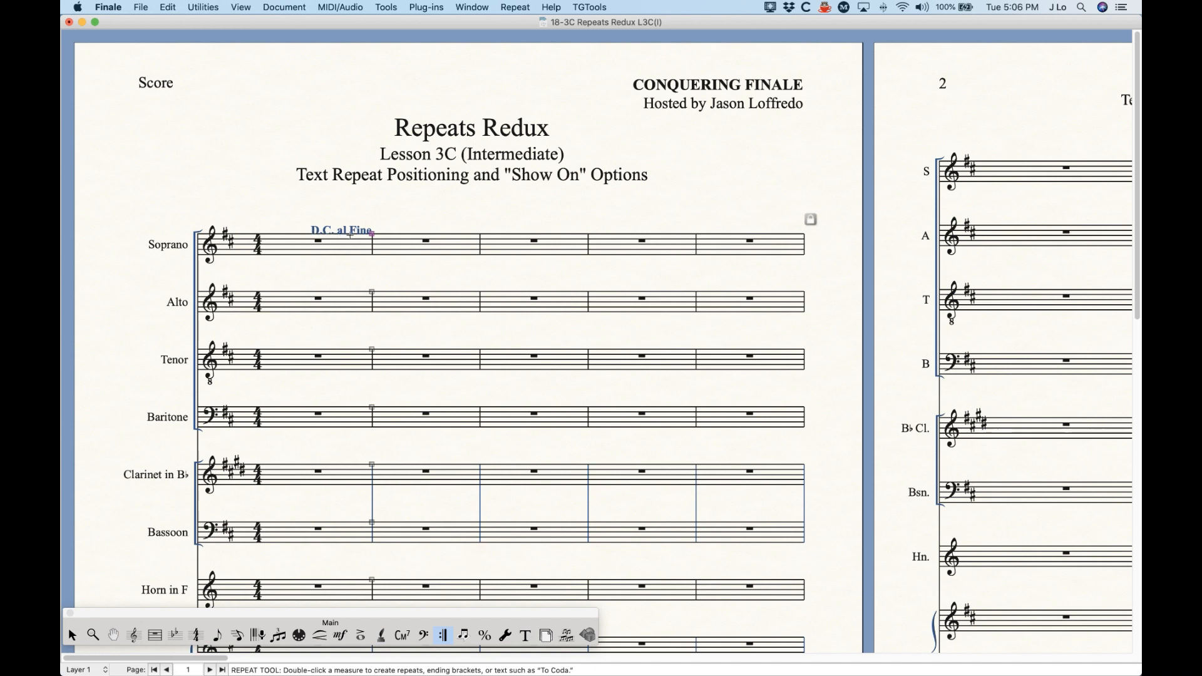
# Step: Set the vertical offset of the D.C. al Fine to -.333
pyautogui.doubleClick(368, 233)
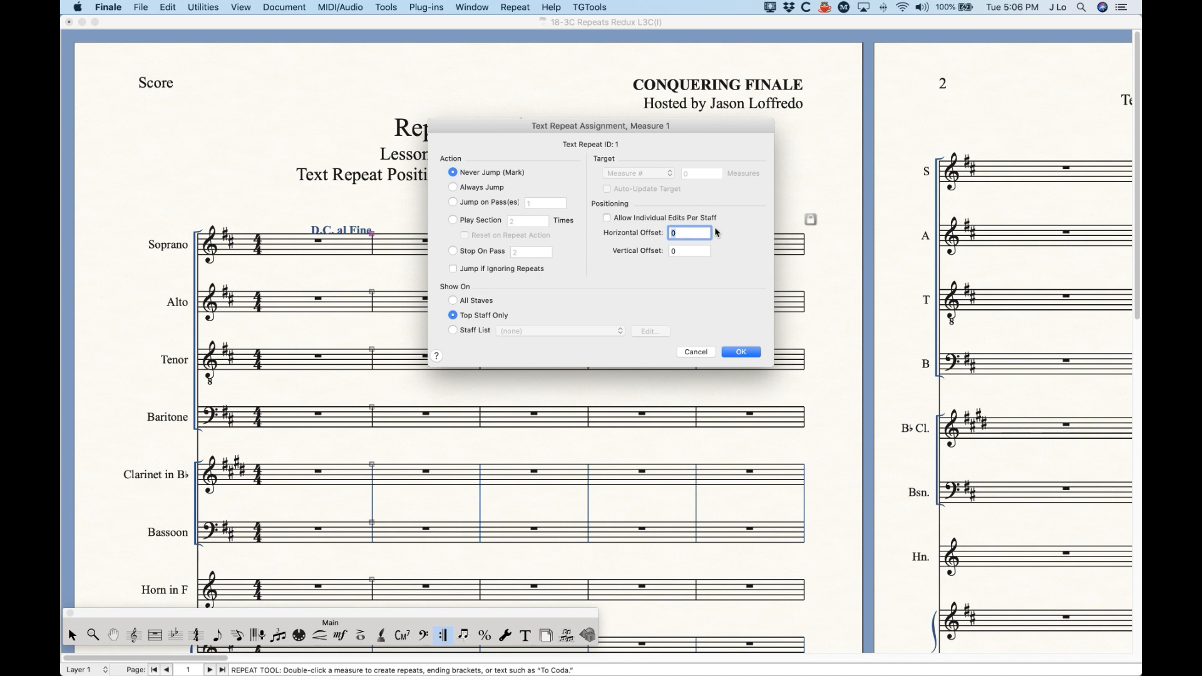
pyautogui.click(689, 252)
pyautogui.write('-')
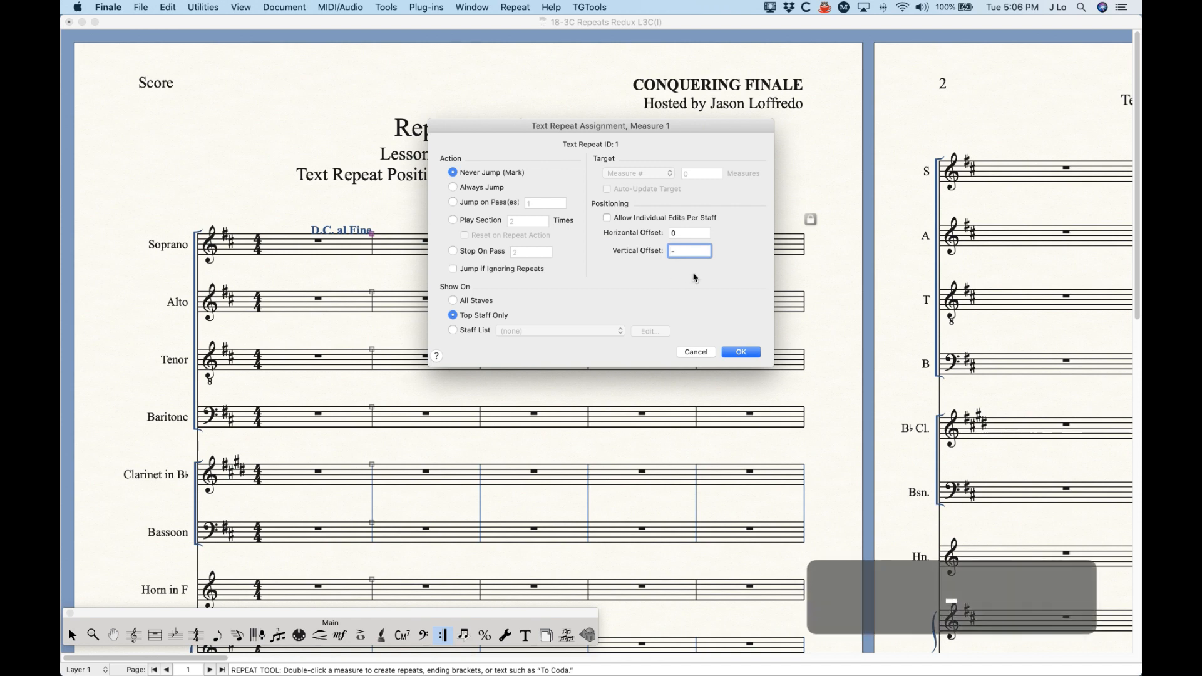
pyautogui.write('.333')
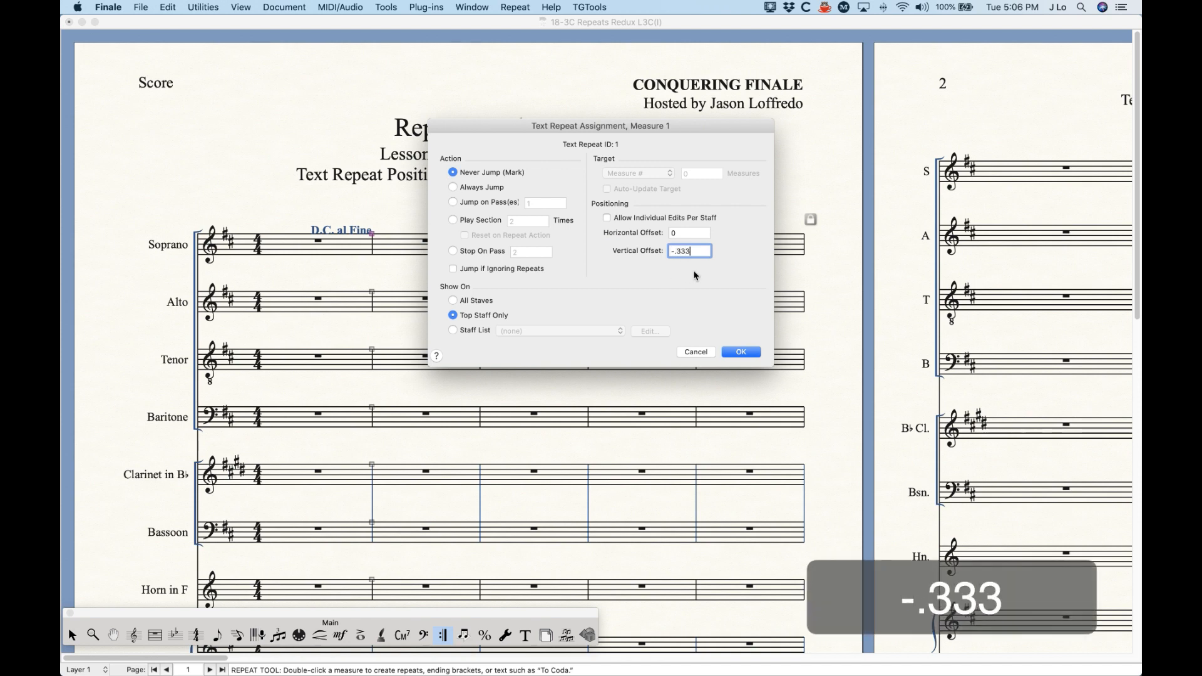
pyautogui.click(741, 352)
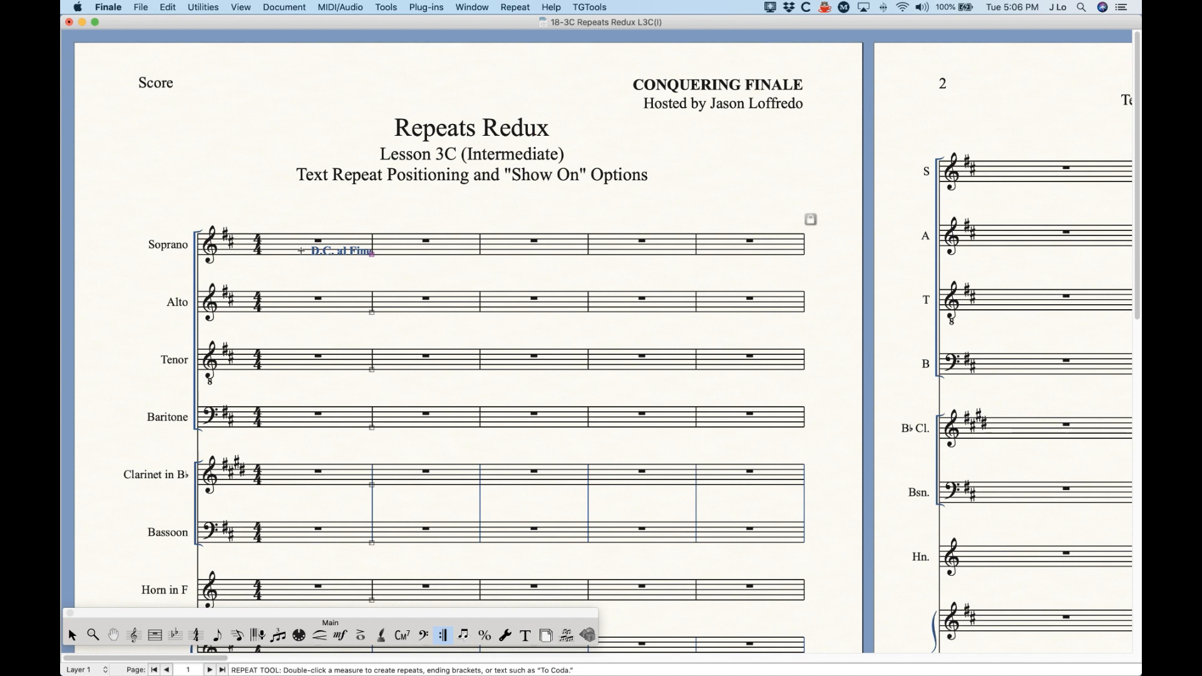
# Step: Set the vertical offset of the D.C. al Fine to -0.6 so it sits below the Soprano staff
pyautogui.doubleClick(372, 256)
pyautogui.click(703, 253)
pyautogui.moveTo(703, 253); pyautogui.dragTo(680, 256)
pyautogui.write('6')
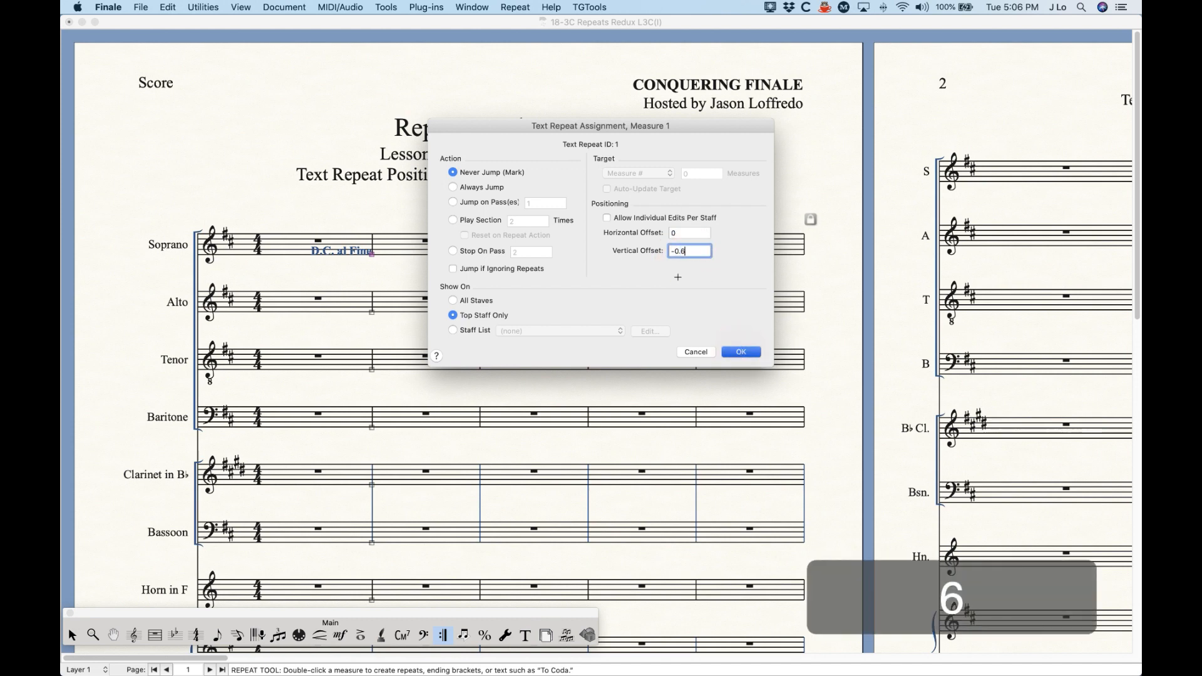
pyautogui.press('Return')
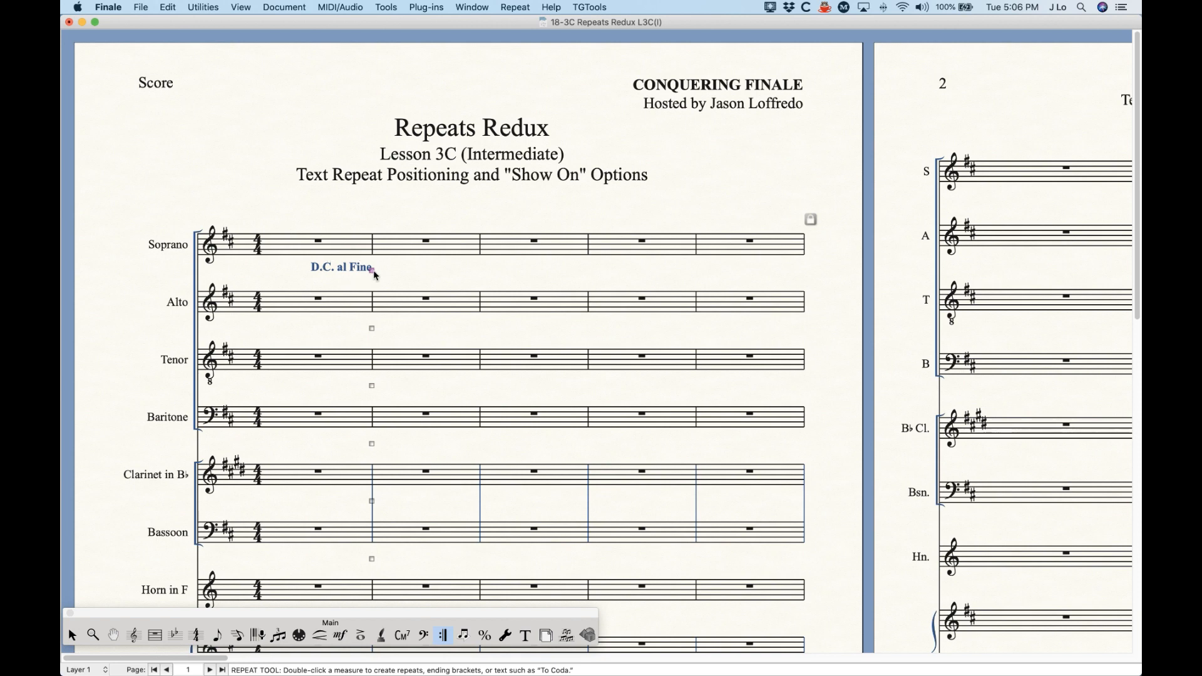
# Step: Add a segno sign text repeat to measure 1 of the Soprano staff, keeping the preset positioning offsets
pyautogui.click(304, 239)
pyautogui.press('Return')
pyautogui.click(496, 290)
pyautogui.click(716, 333)
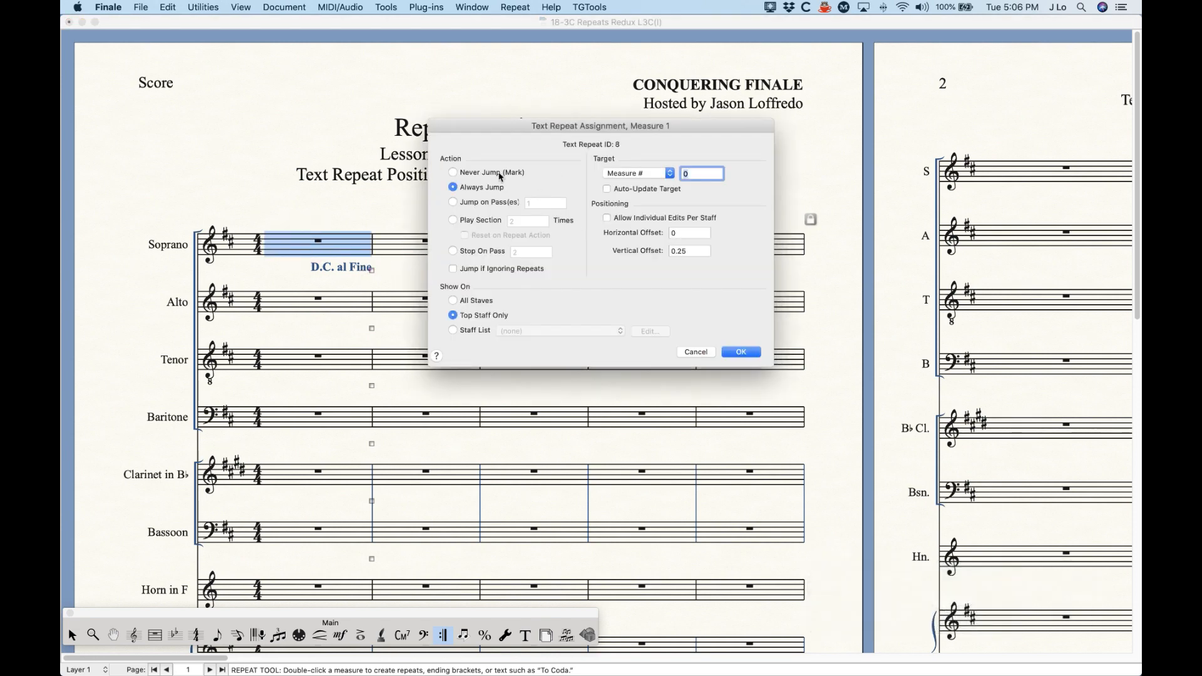
pyautogui.press('Return')
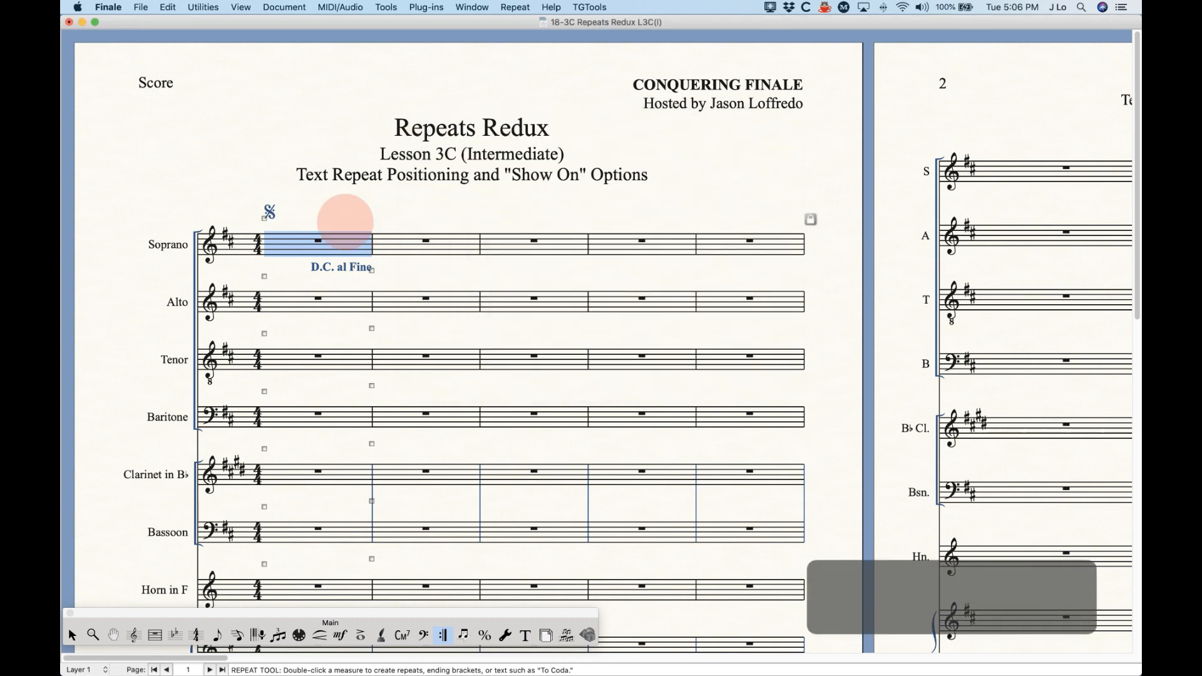
pyautogui.click(351, 198)
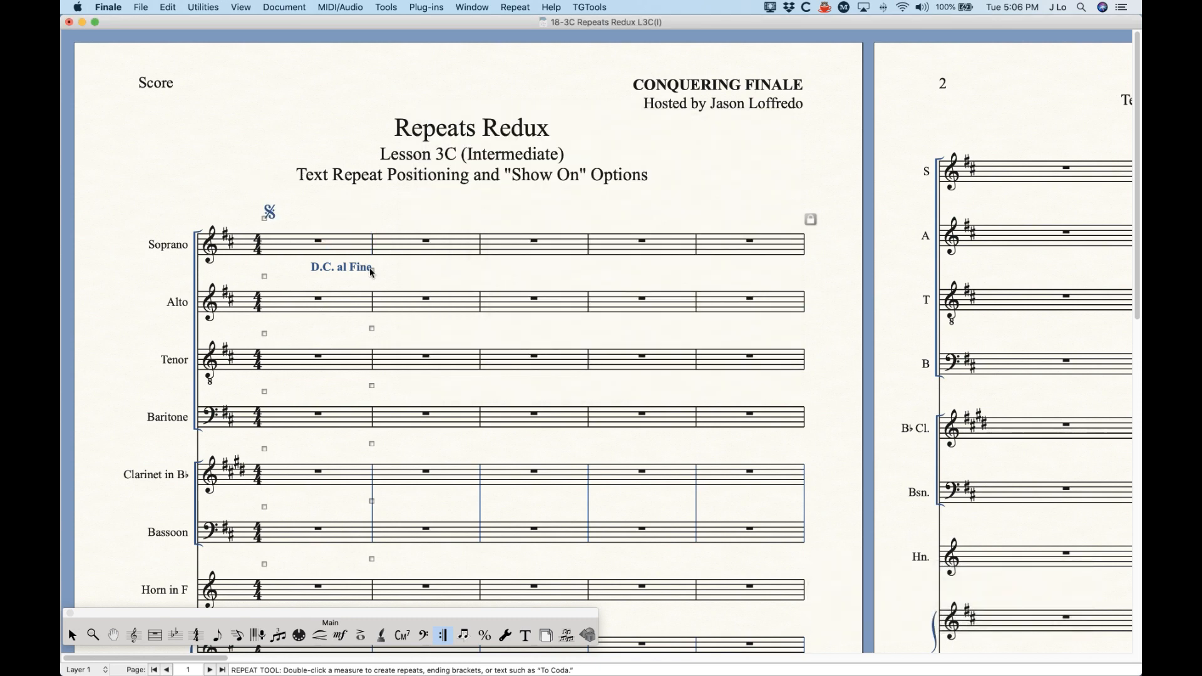
# Step: Check the positioning offsets of the D.C. al Fine, and delete it from measure 1
pyautogui.doubleClick(372, 271)
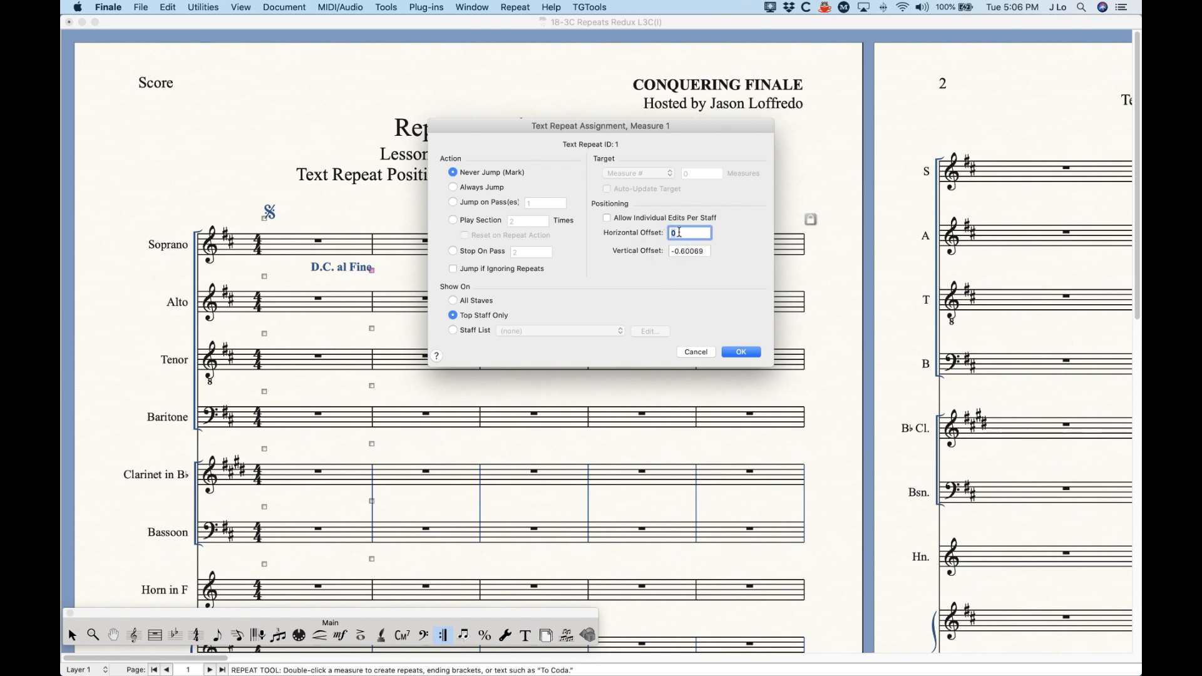
pyautogui.click(735, 342)
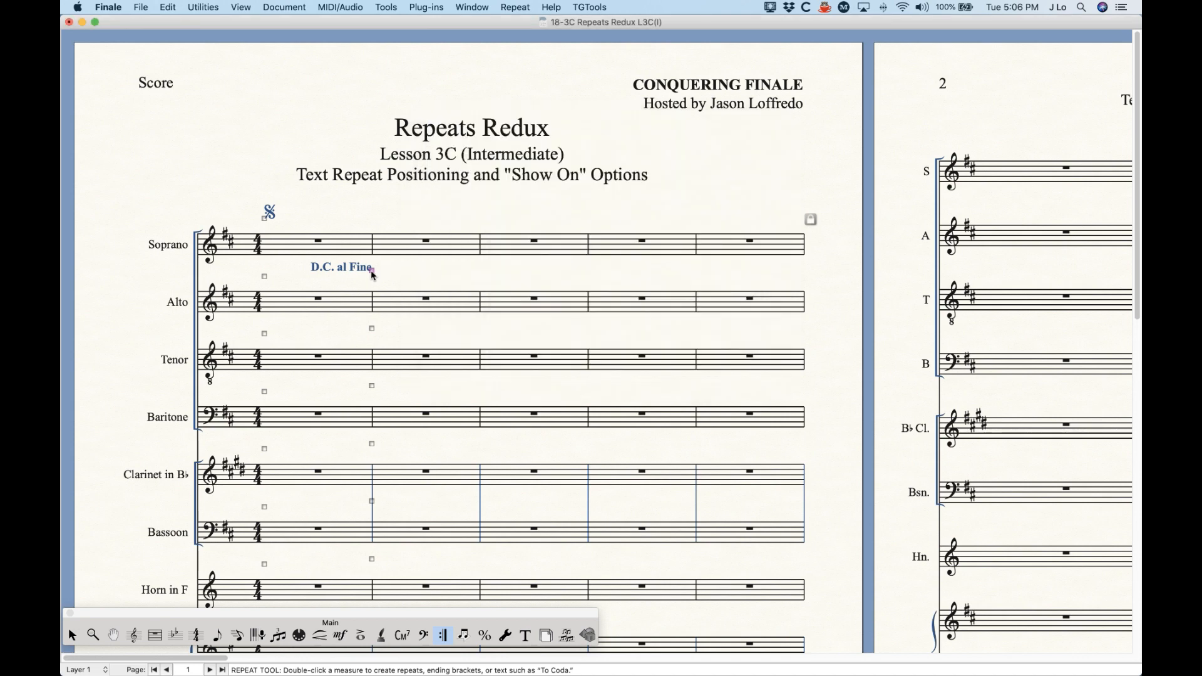
pyautogui.press('BackSpace')
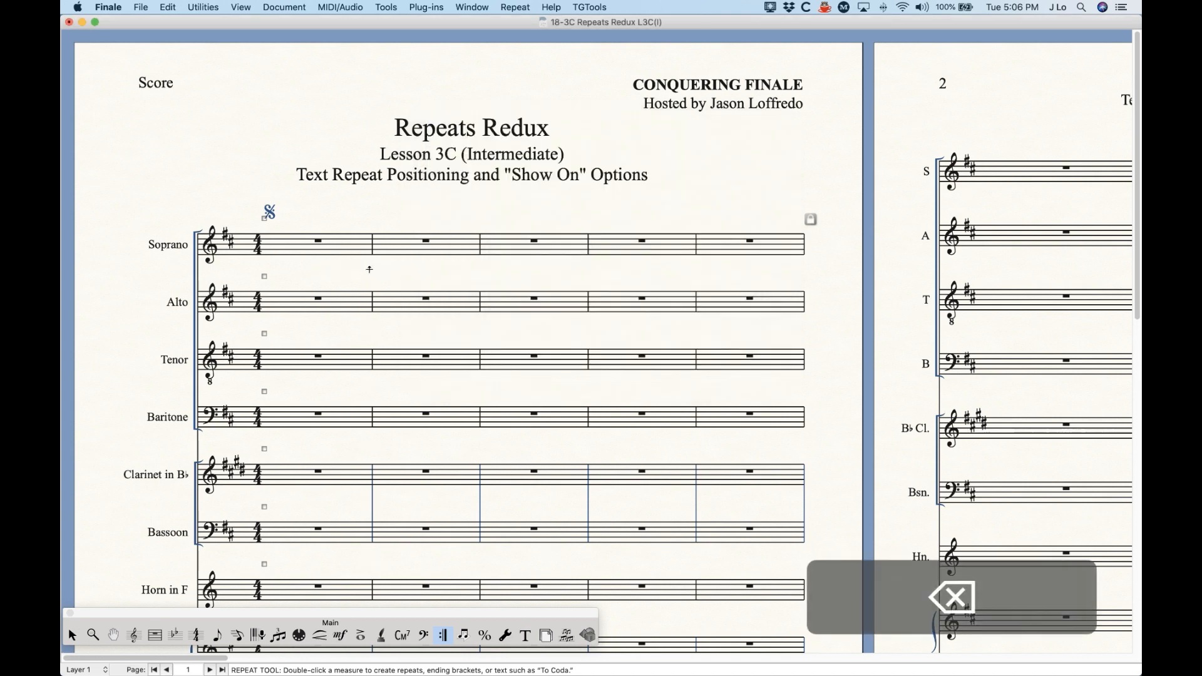
# Step: Attach D.C. al Fine below the Soprano staff at measure 1 with horizontal offset 0 and vertical offset -0.6
pyautogui.doubleClick(370, 270)
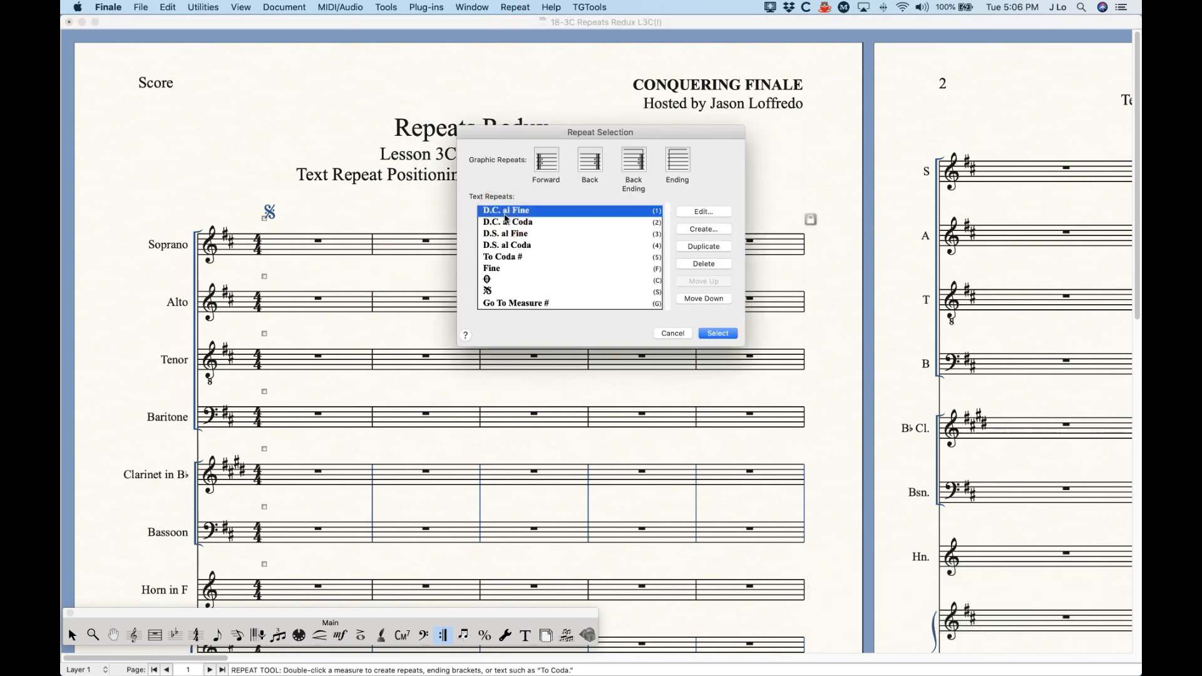
pyautogui.doubleClick(505, 213)
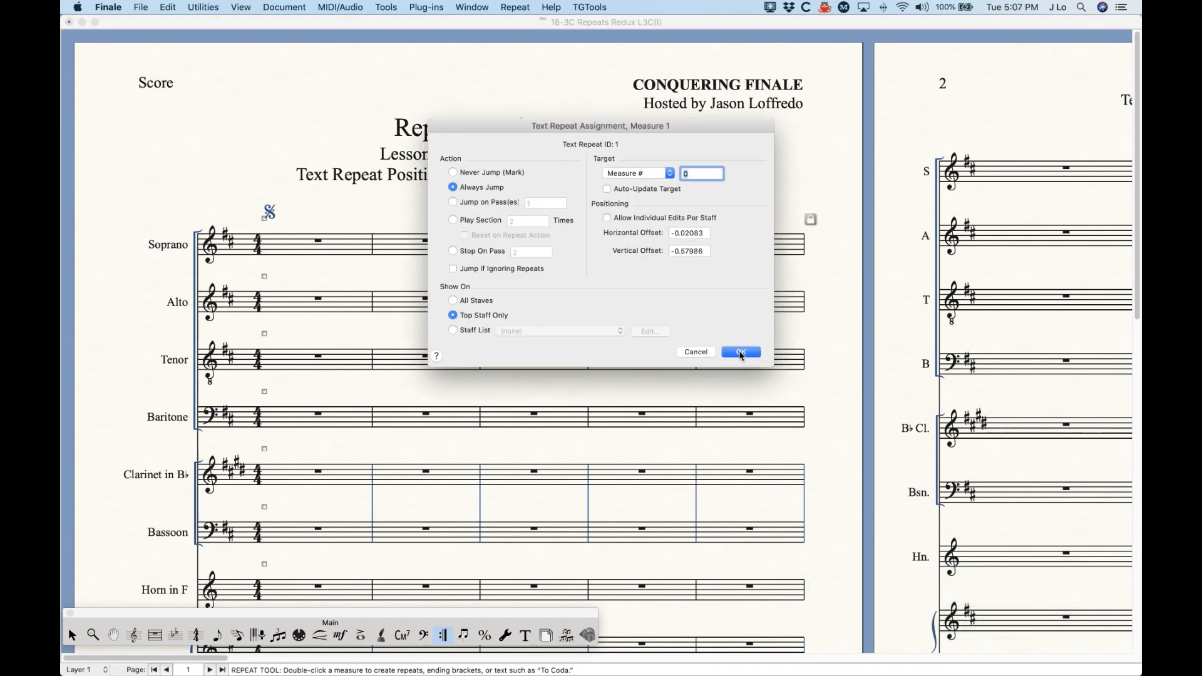
pyautogui.doubleClick(689, 233)
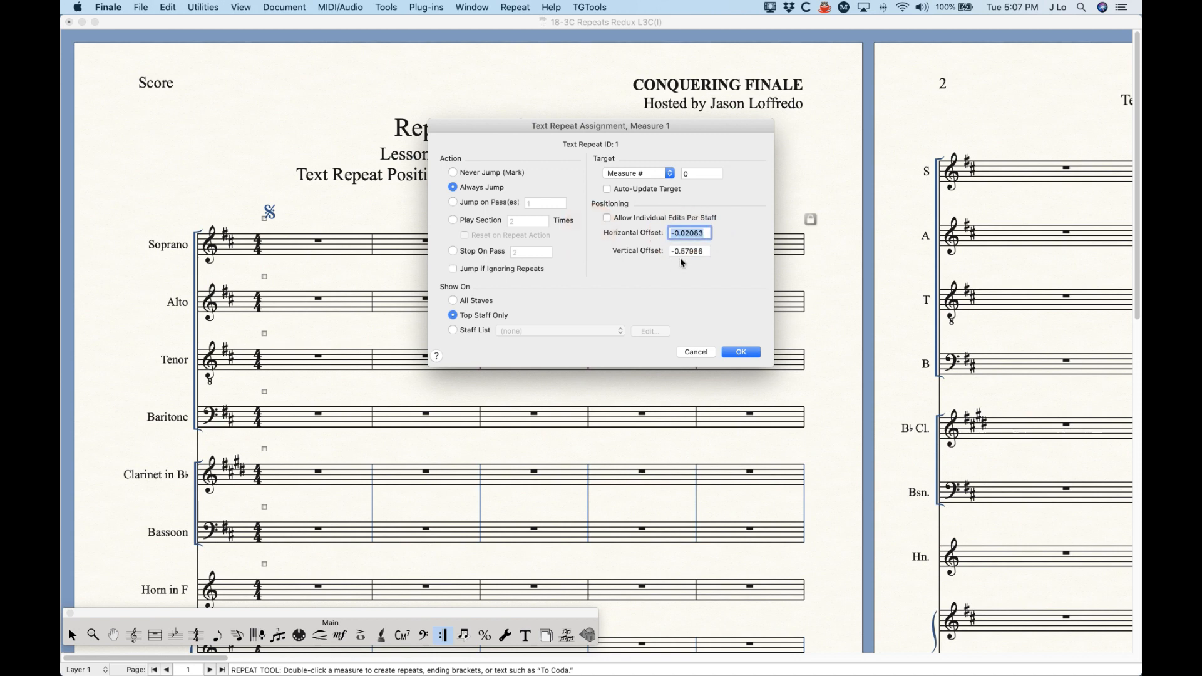
pyautogui.write('0')
pyautogui.doubleClick(705, 251)
pyautogui.write('-0.6')
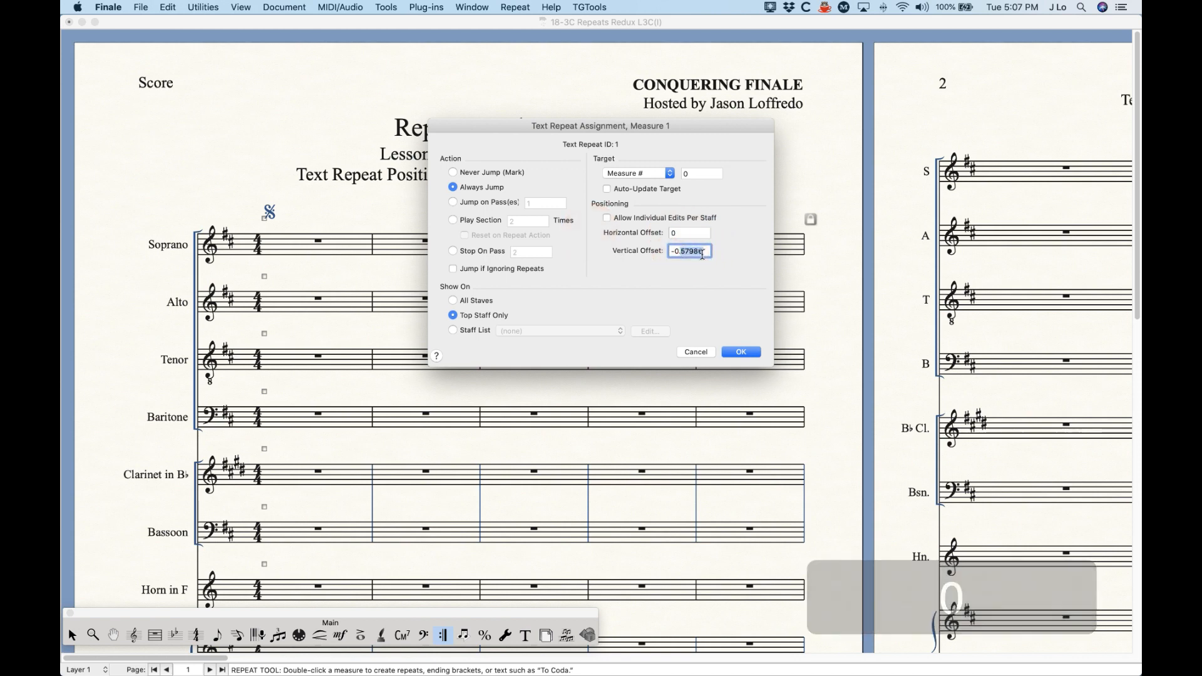
pyautogui.click(741, 352)
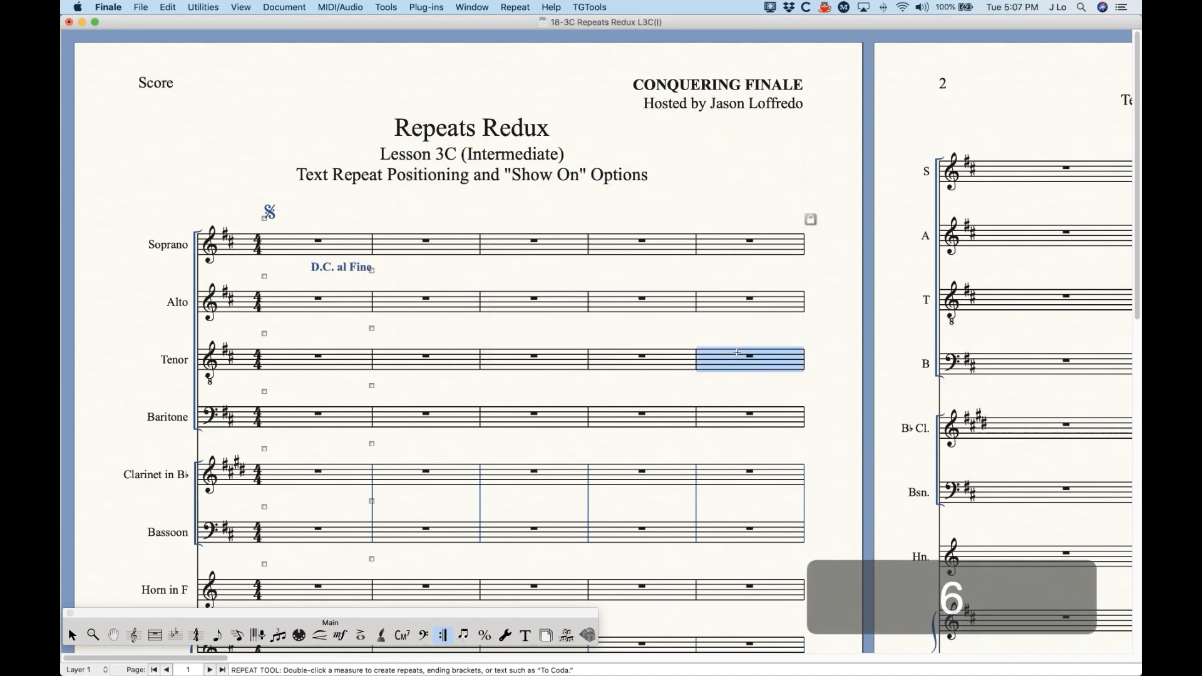
# Step: Delete the segno sign and the D.C. al Fine from measure 1
pyautogui.click(265, 217)
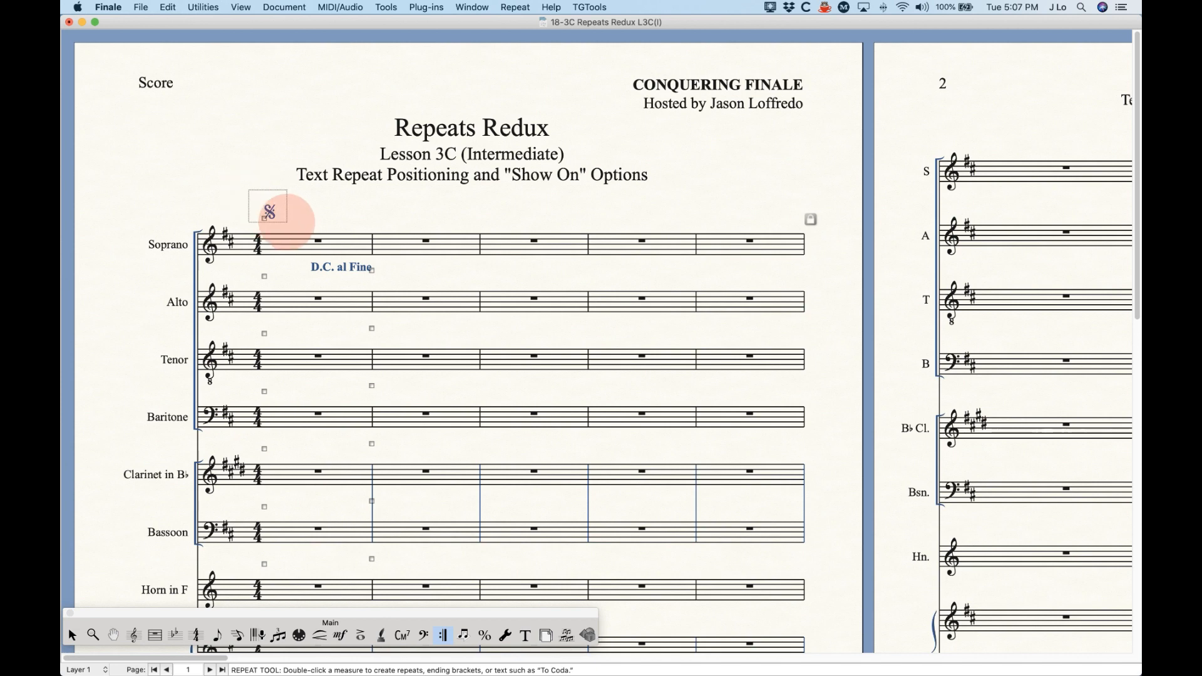
pyautogui.press('BackSpace')
pyautogui.click(371, 270)
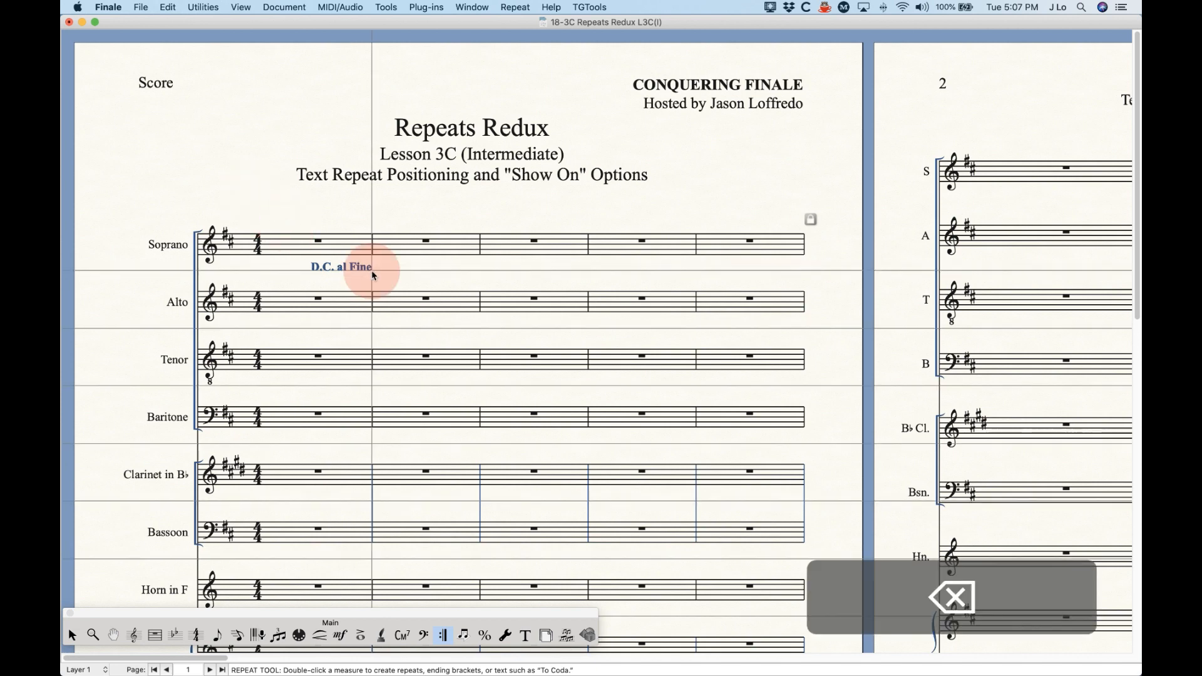
pyautogui.press('BackSpace')
# Step: Add a coda sign text repeat to measure 4 of the Soprano staff, set to Never Jump (Mark) with the preset offsets
pyautogui.click(667, 249)
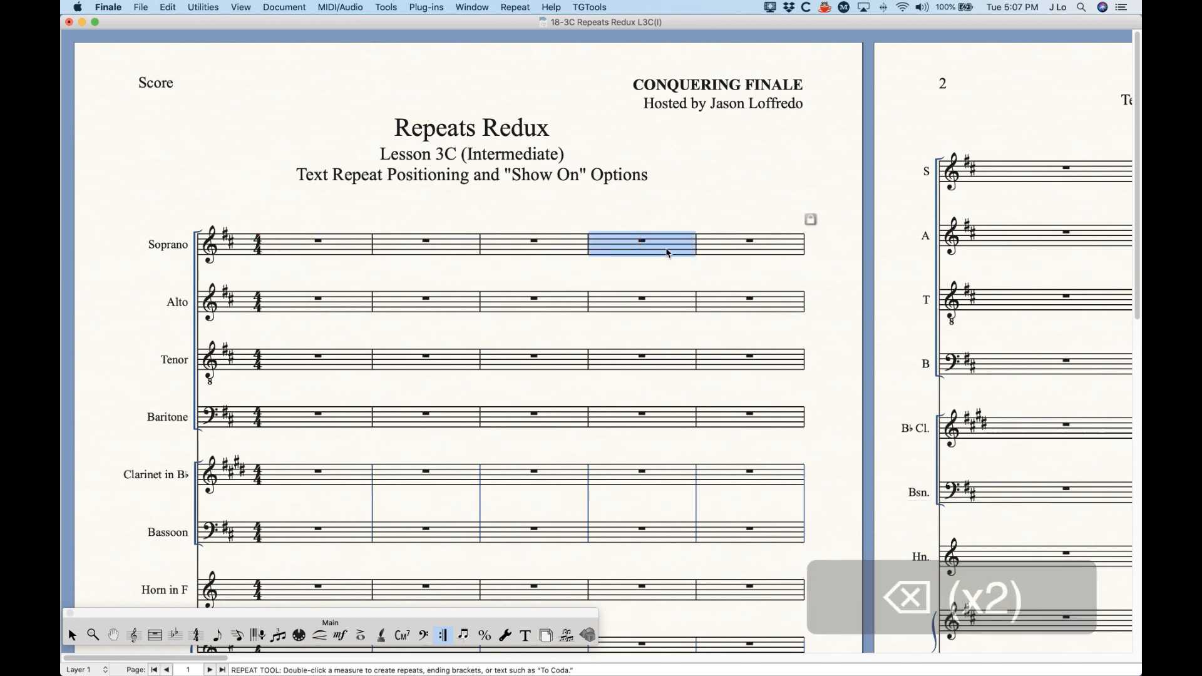
pyautogui.press('Return')
pyautogui.click(494, 290)
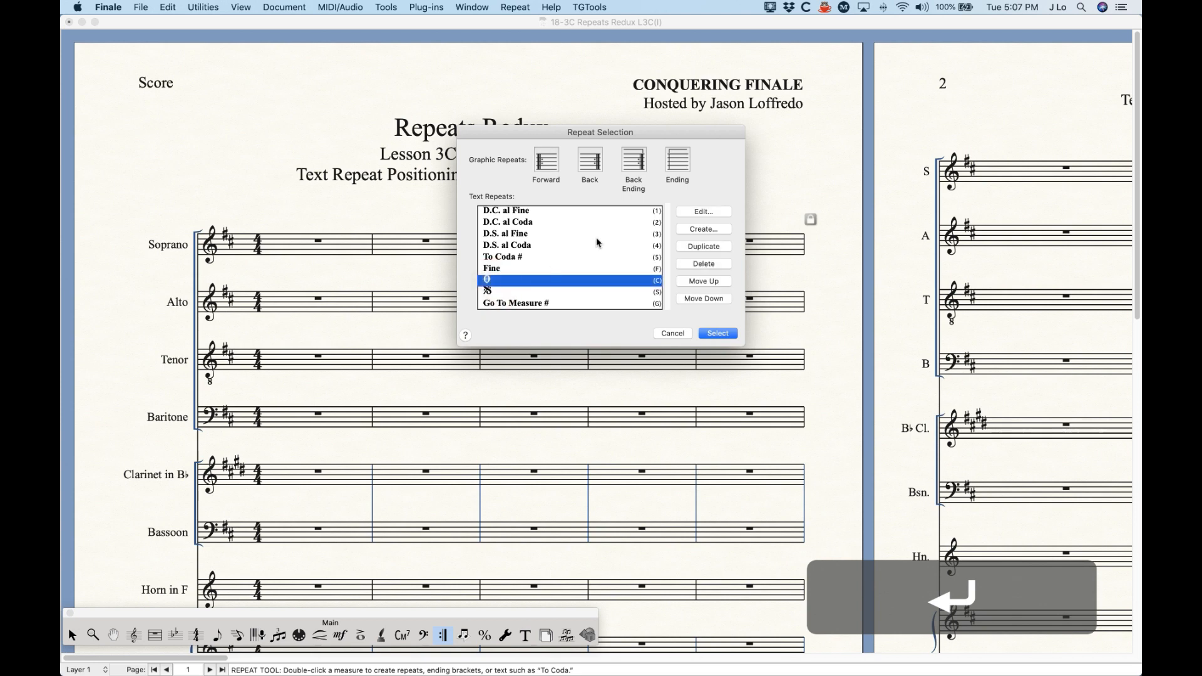
pyautogui.click(718, 333)
pyautogui.click(477, 175)
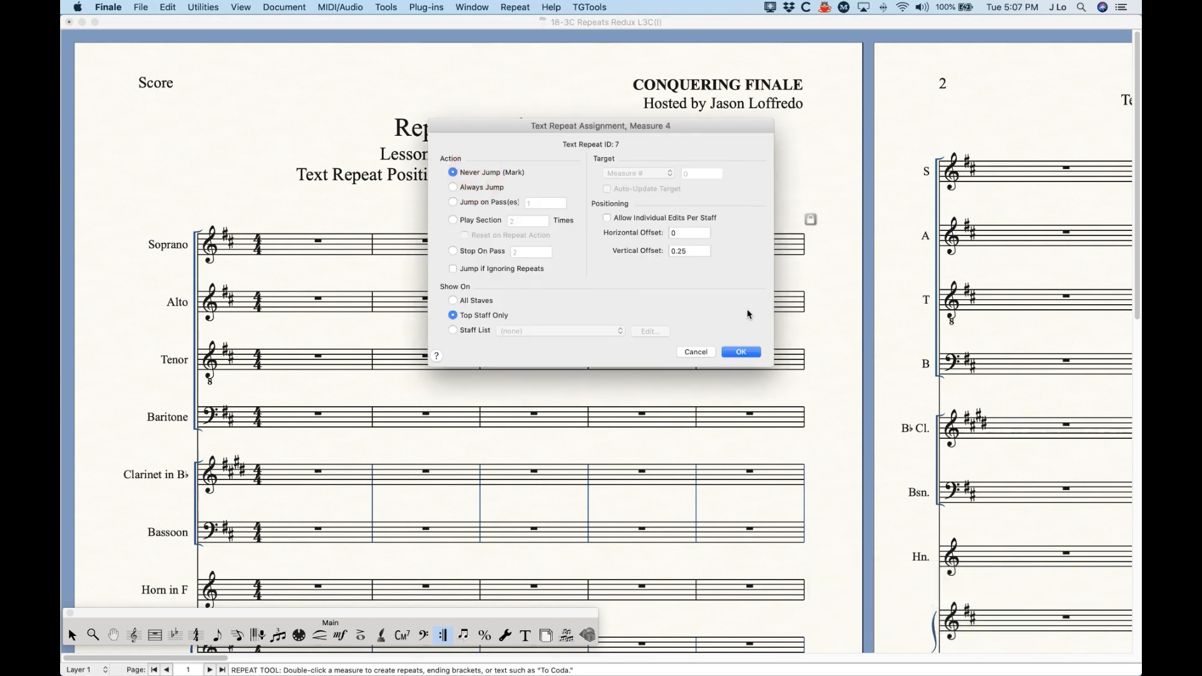
pyautogui.click(740, 353)
pyautogui.click(659, 207)
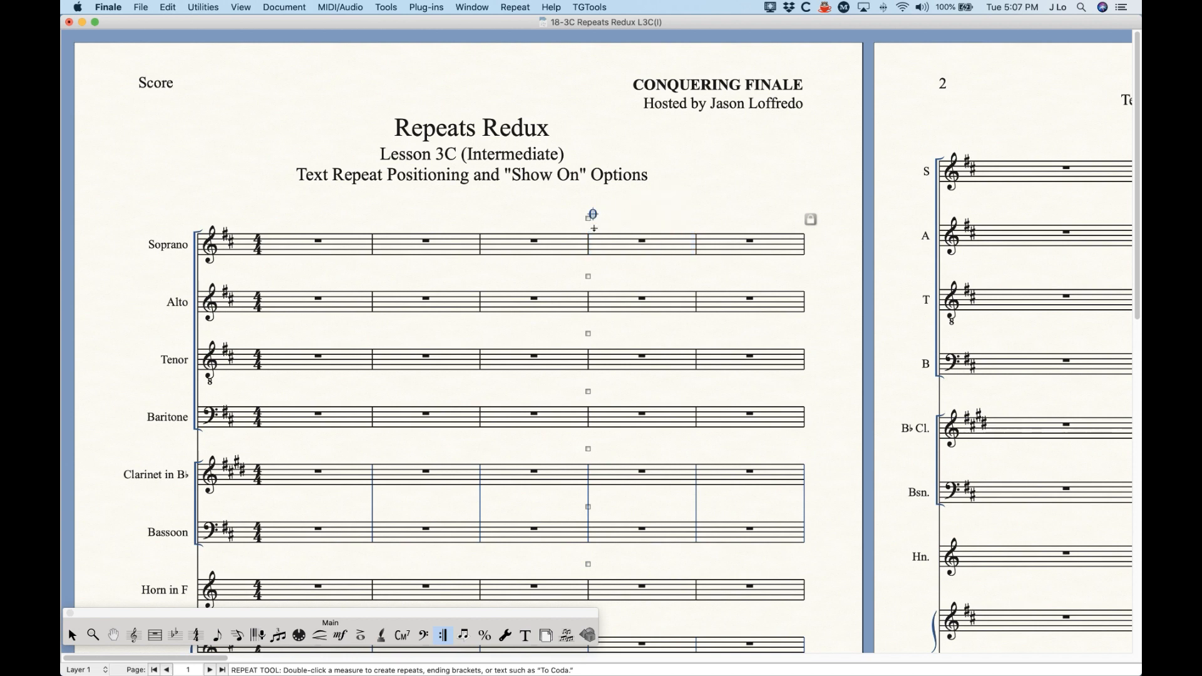
# Step: Shift the coda sign slightly right within measure 4 and nudge it in small increments vertically and horizontally
pyautogui.moveTo(589, 219); pyautogui.dragTo(602, 219)
pyautogui.press('Up')
pyautogui.press('Up')
pyautogui.press('Down')
pyautogui.press('Left')
pyautogui.press('Right')
pyautogui.press('Right')
pyautogui.click(648, 223)
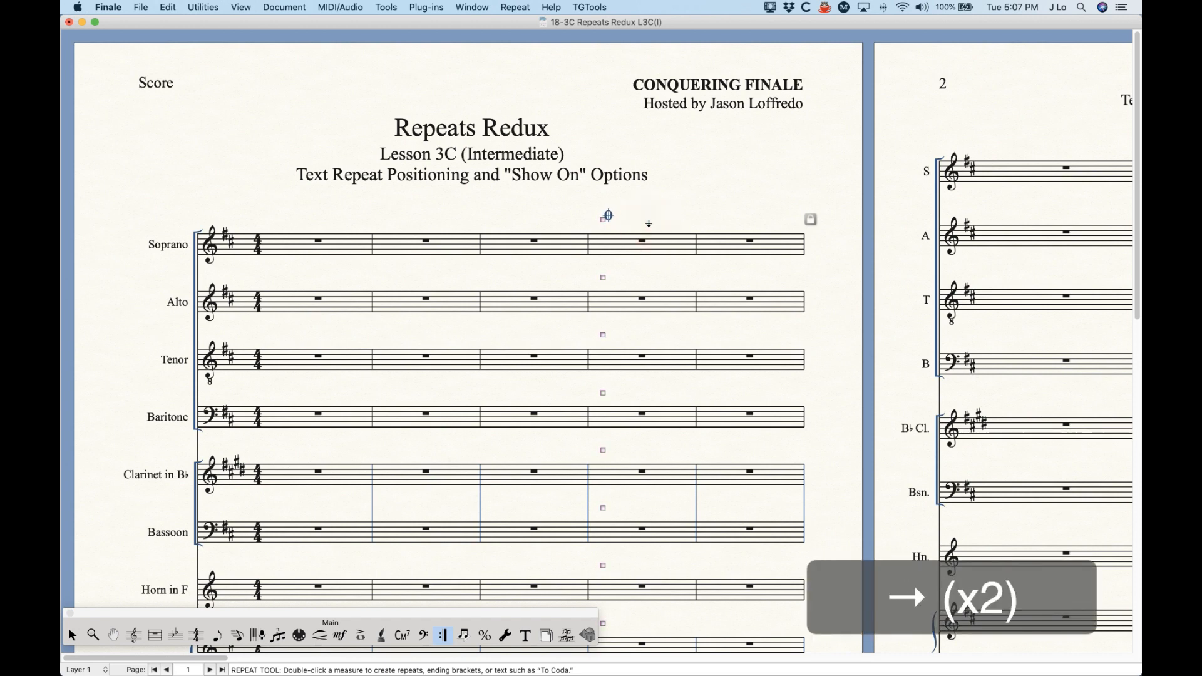
# Step: Move measure 4's coda sign above measure 1, at about -2.65 horizontal and 0.18 vertical offset, and check its assignment
pyautogui.moveTo(608, 216)
pyautogui.mouseDown()
pyautogui.moveTo(496, 215)
pyautogui.moveTo(496, 226)
pyautogui.moveTo(461, 212)
pyautogui.moveTo(269, 215)
pyautogui.mouseUp()
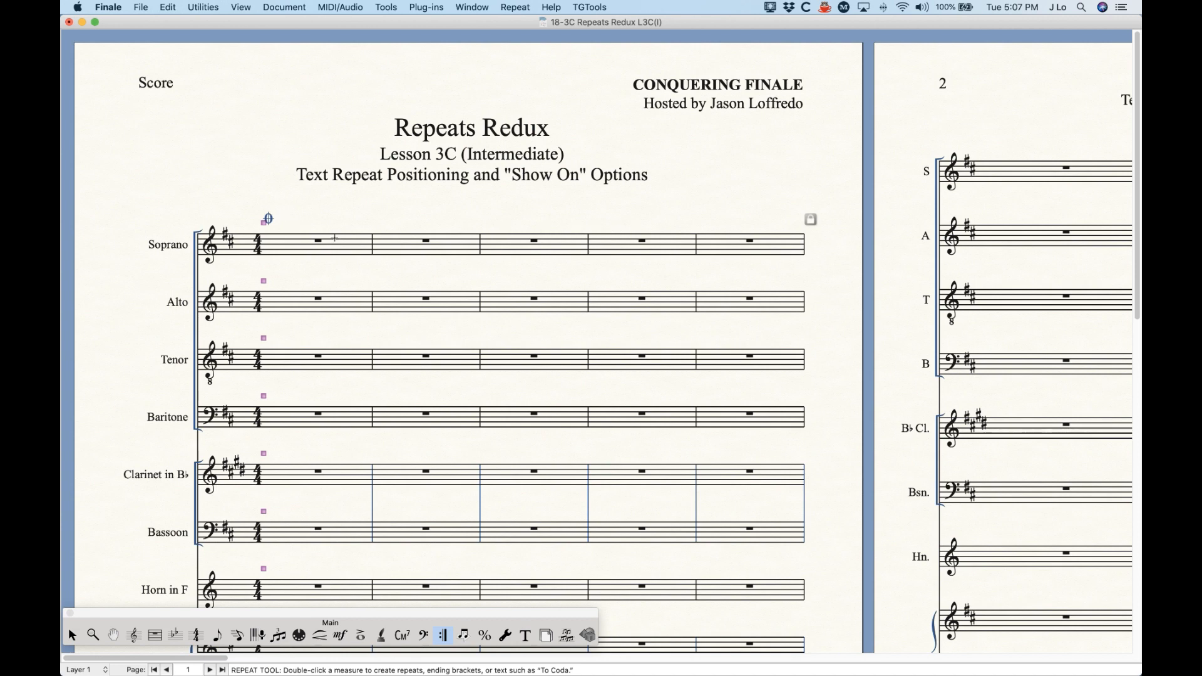
pyautogui.doubleClick(265, 224)
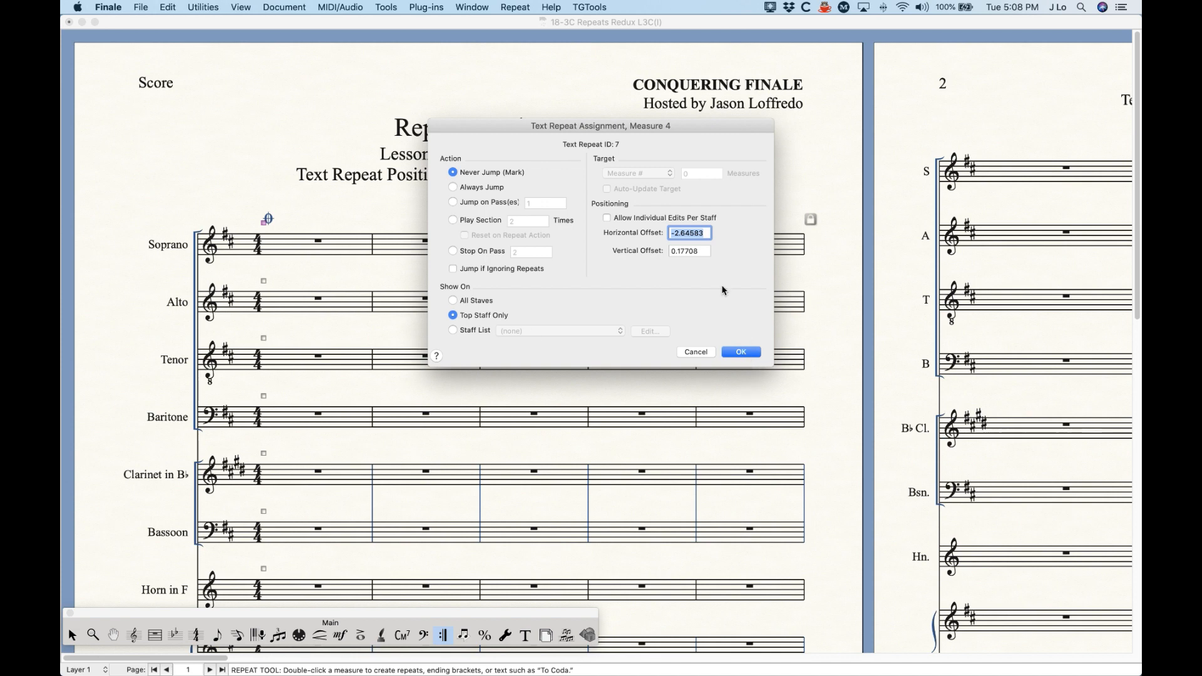
pyautogui.click(743, 353)
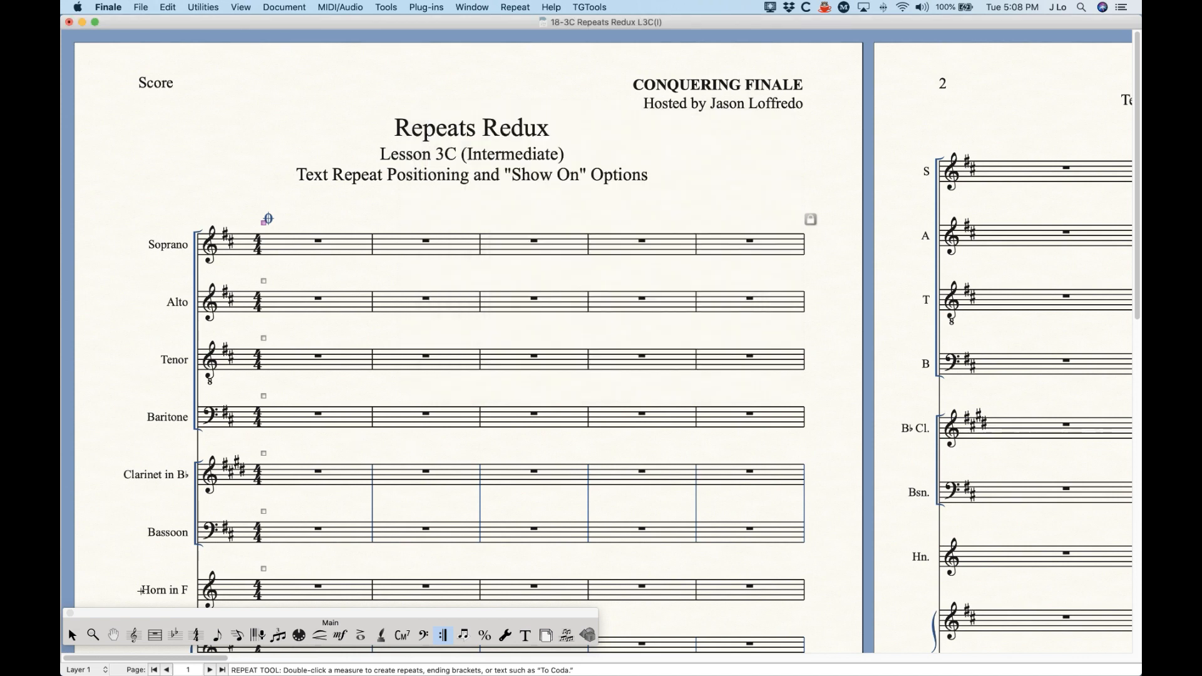
# Step: Move measure 4 onto page 2 and examine where its displaced coda sign lands
pyautogui.click(71, 634)
pyautogui.click(637, 243)
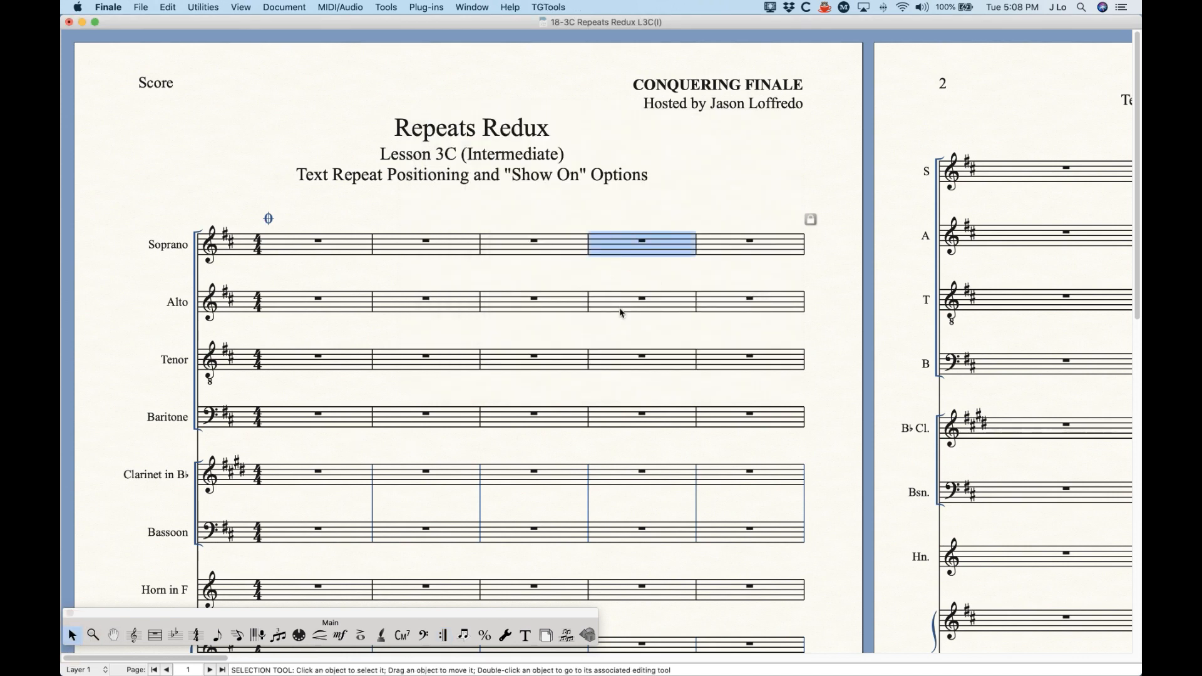
pyautogui.press('Down')
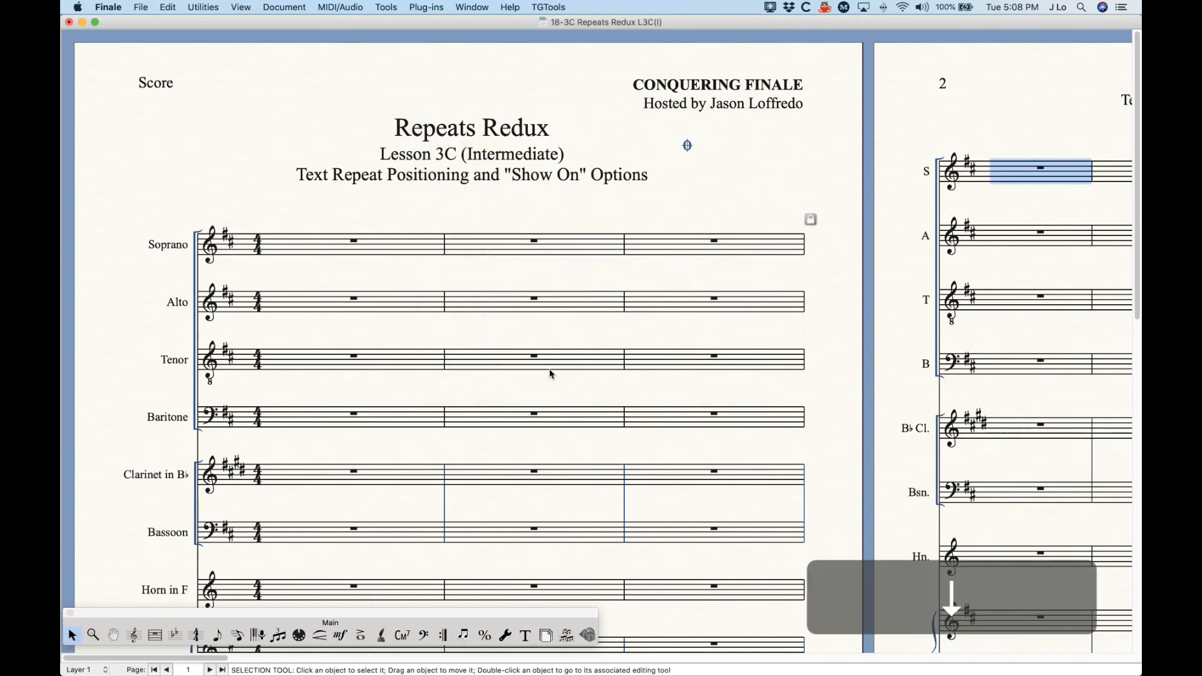
pyautogui.hscroll(10, 550, 373)
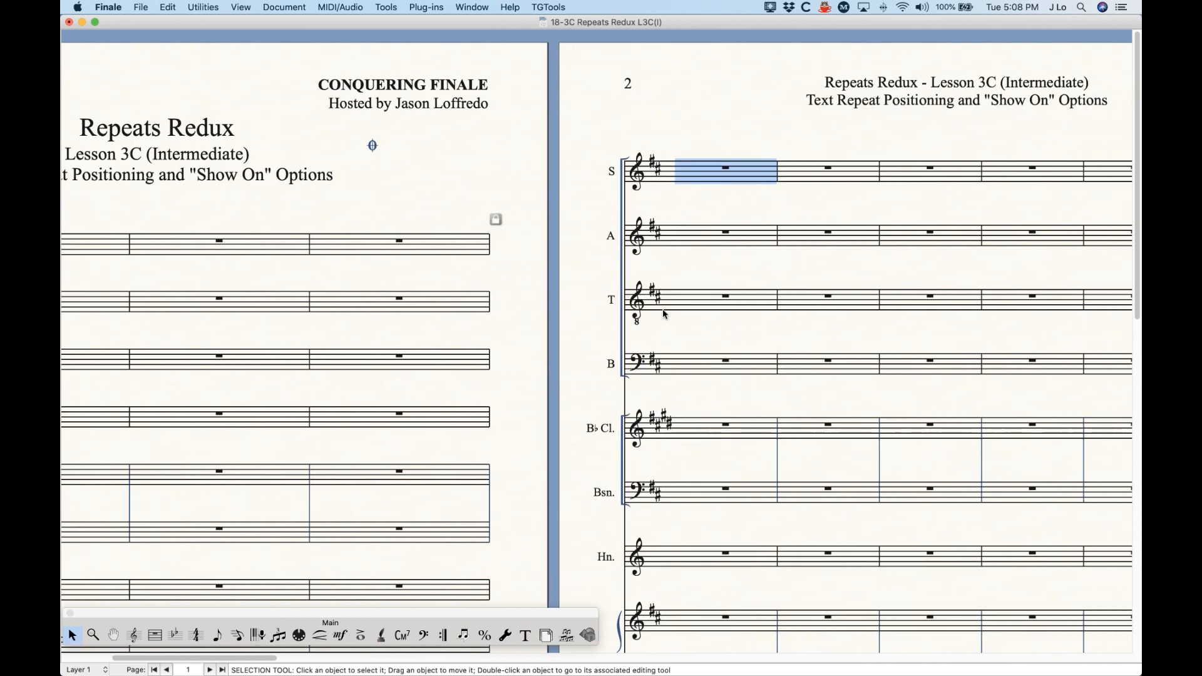
pyautogui.click(719, 130)
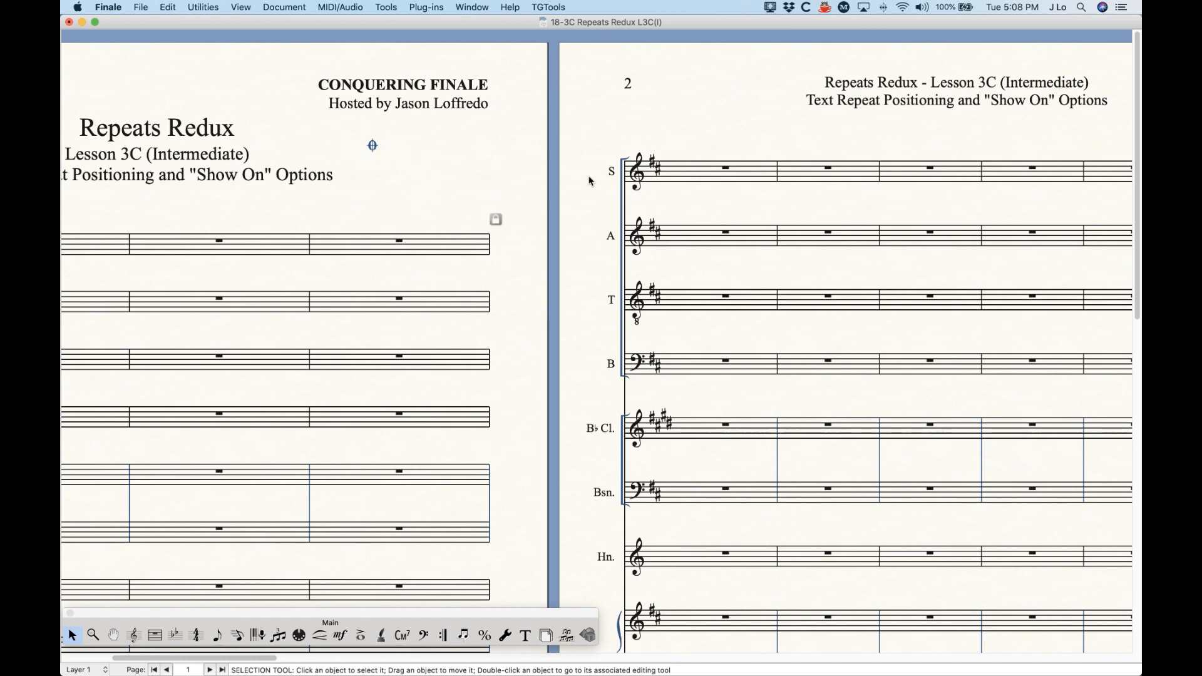
pyautogui.hscroll(-5, 579, 358)
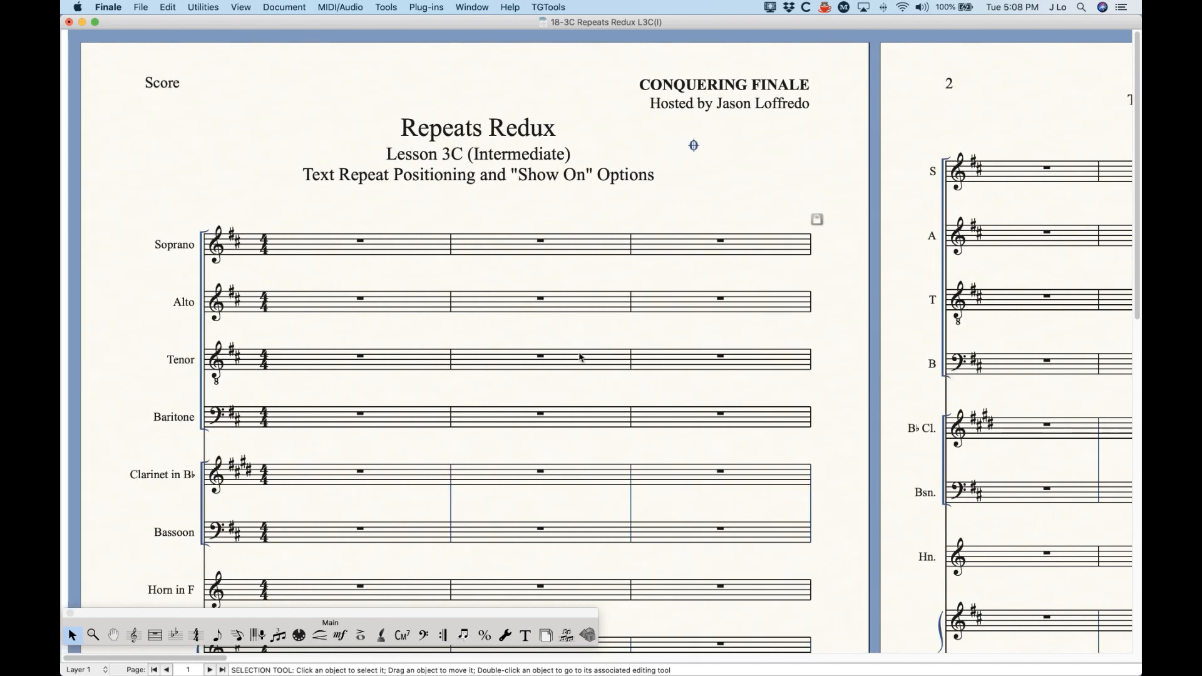
# Step: Undo the measure move, and bring the coda sign back over measure 4 to delete it
pyautogui.press('cmd+z')
pyautogui.moveTo(272, 223); pyautogui.dragTo(605, 226)
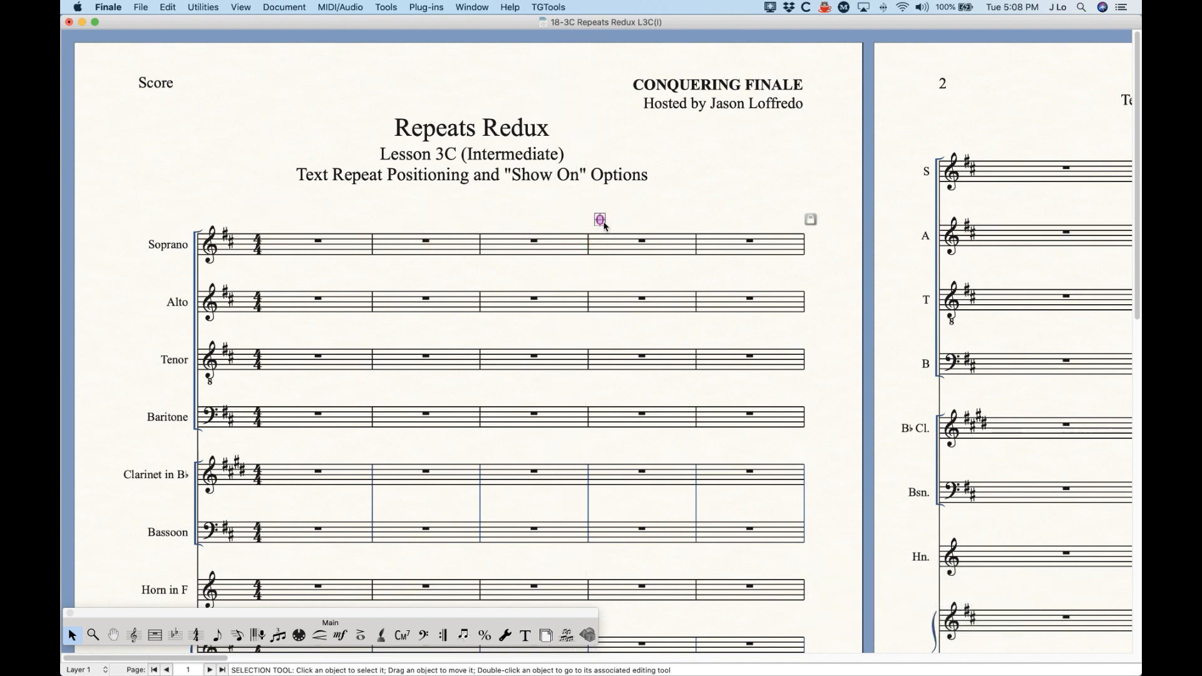
pyautogui.press('BackSpace')
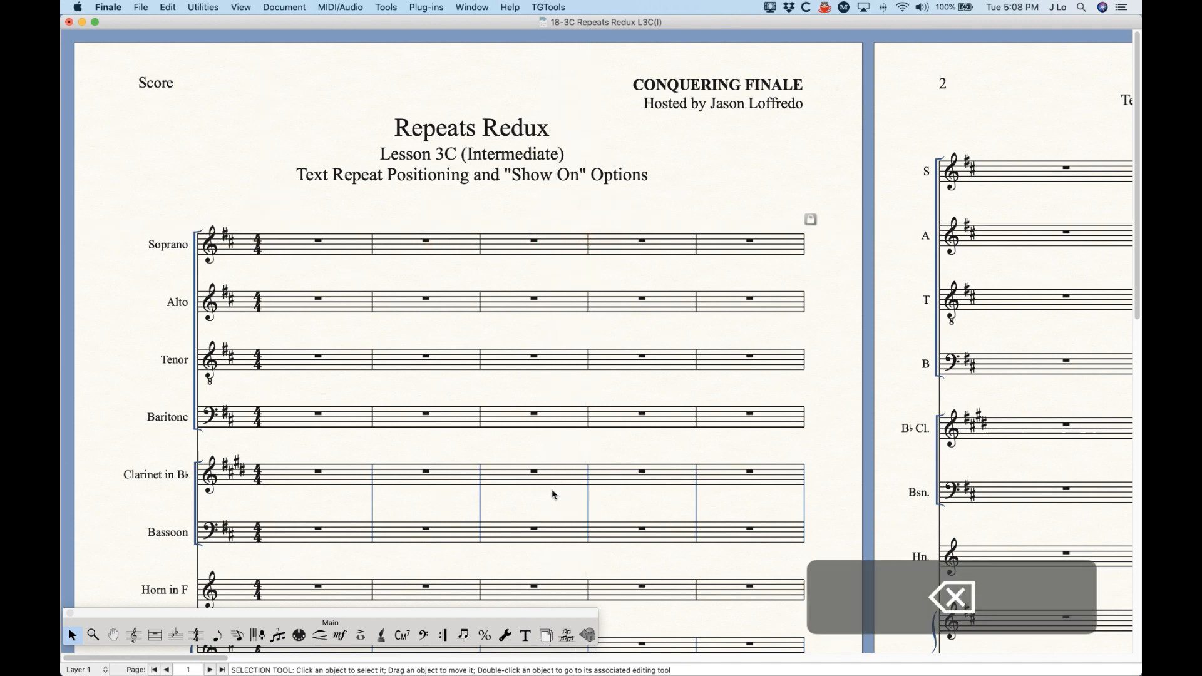
# Step: Add a coda sign text repeat to measure 1 of the Soprano staff with Always Jump and the preset offsets
pyautogui.click(442, 636)
pyautogui.click(313, 247)
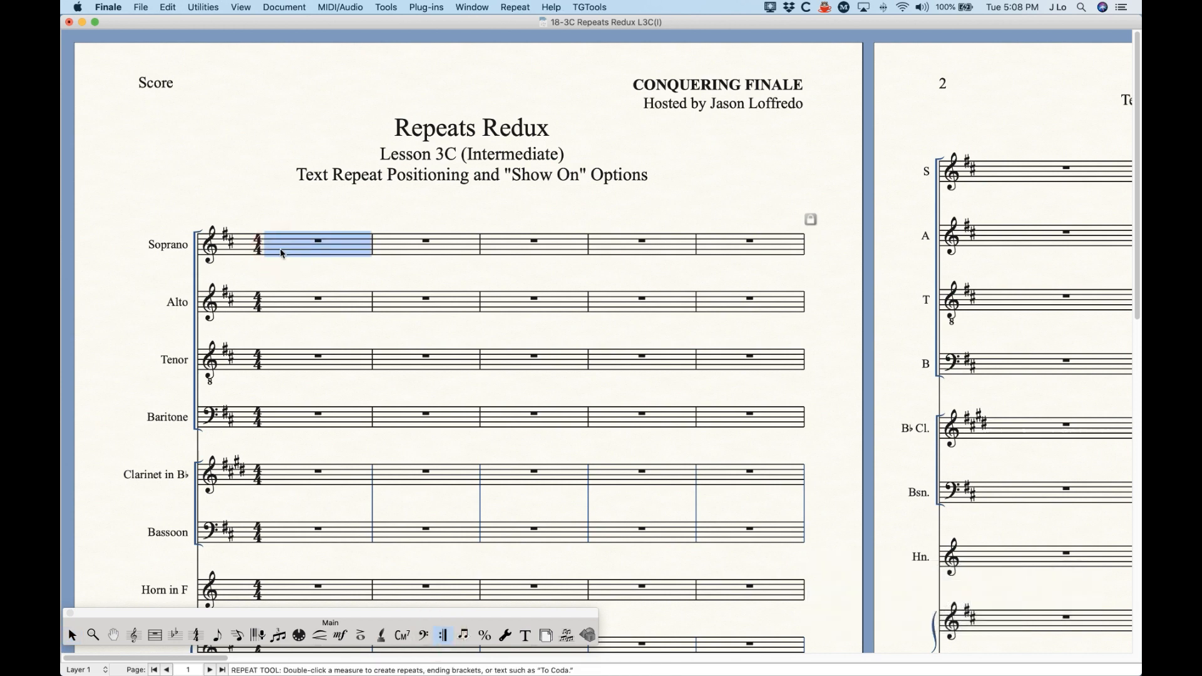
pyautogui.press('Return')
pyautogui.click(495, 280)
pyautogui.click(704, 333)
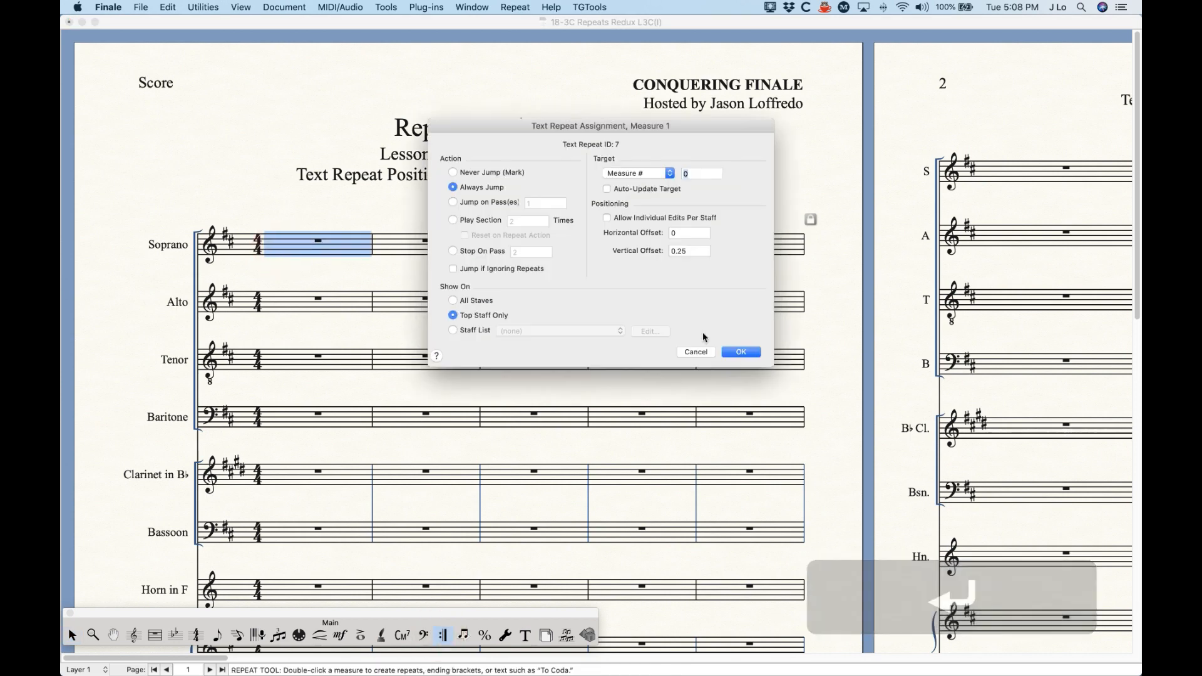
pyautogui.click(728, 351)
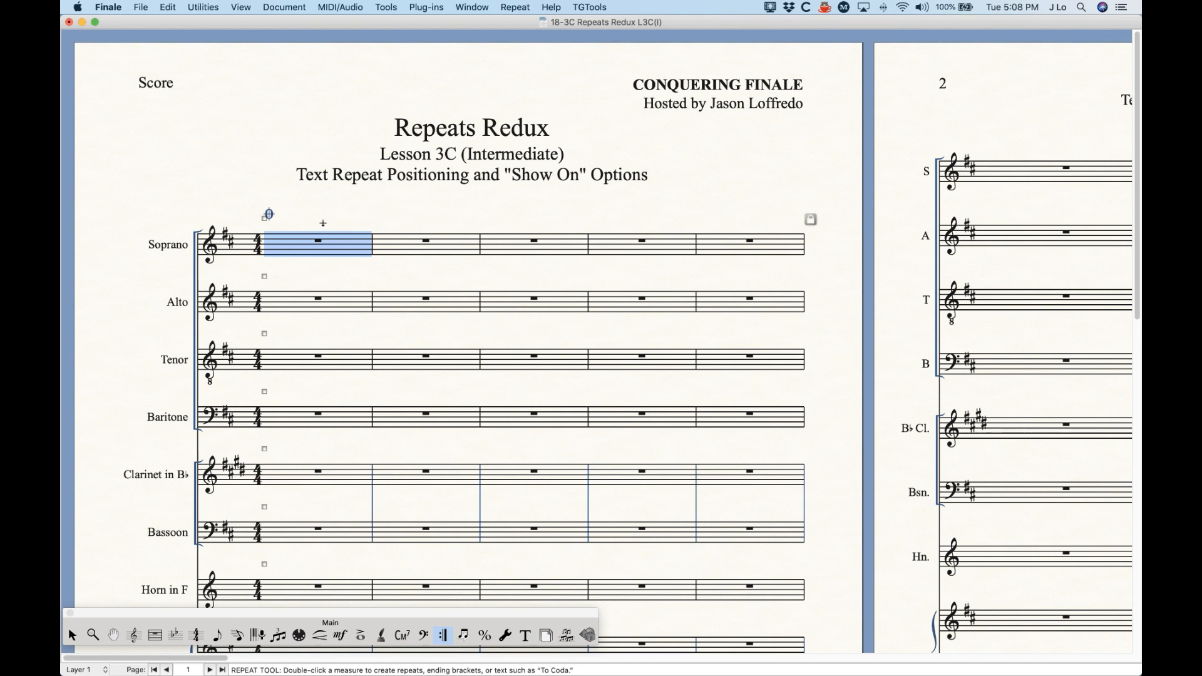
# Step: Reposition measure 1's coda sign freehand to about -0.10 horizontal and 0.30 vertical offset, and review its available editing commands
pyautogui.click(268, 214)
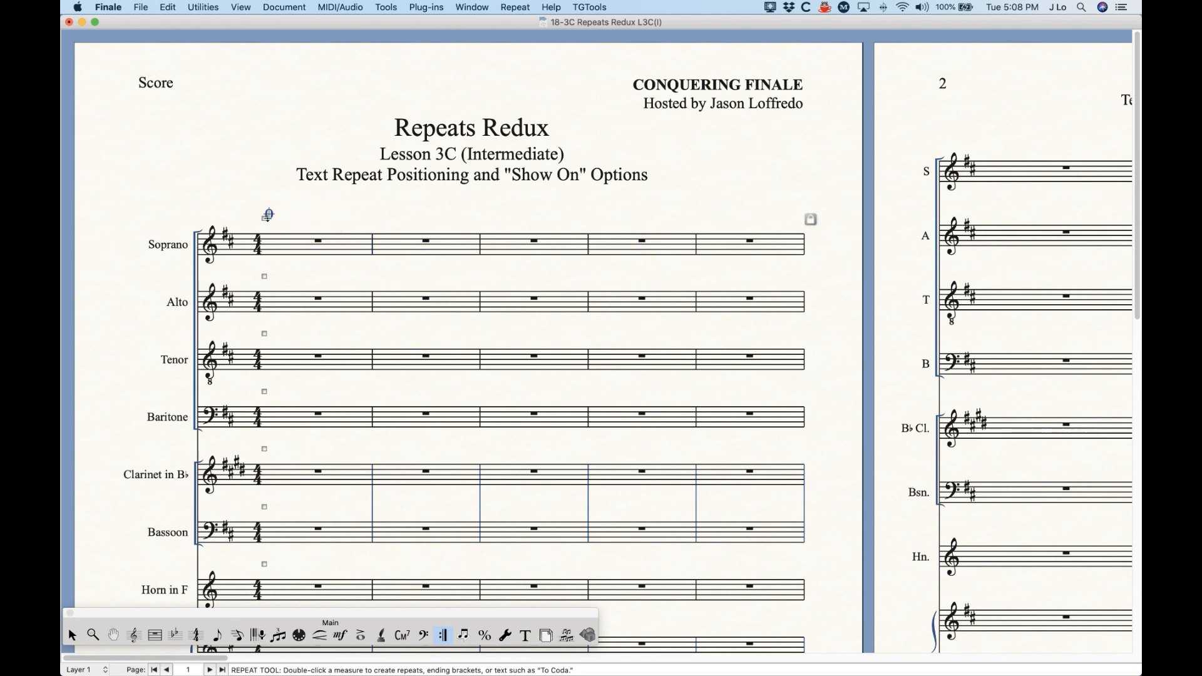
pyautogui.moveTo(269, 214); pyautogui.dragTo(276, 213)
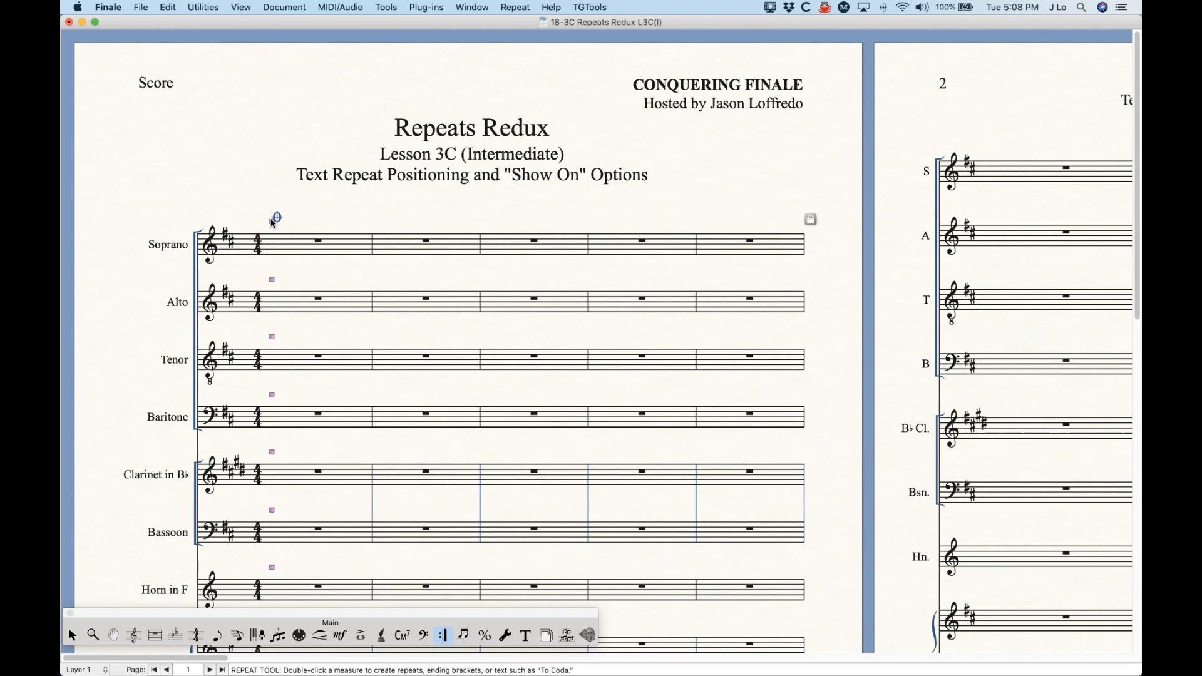
pyautogui.rightClick(273, 222)
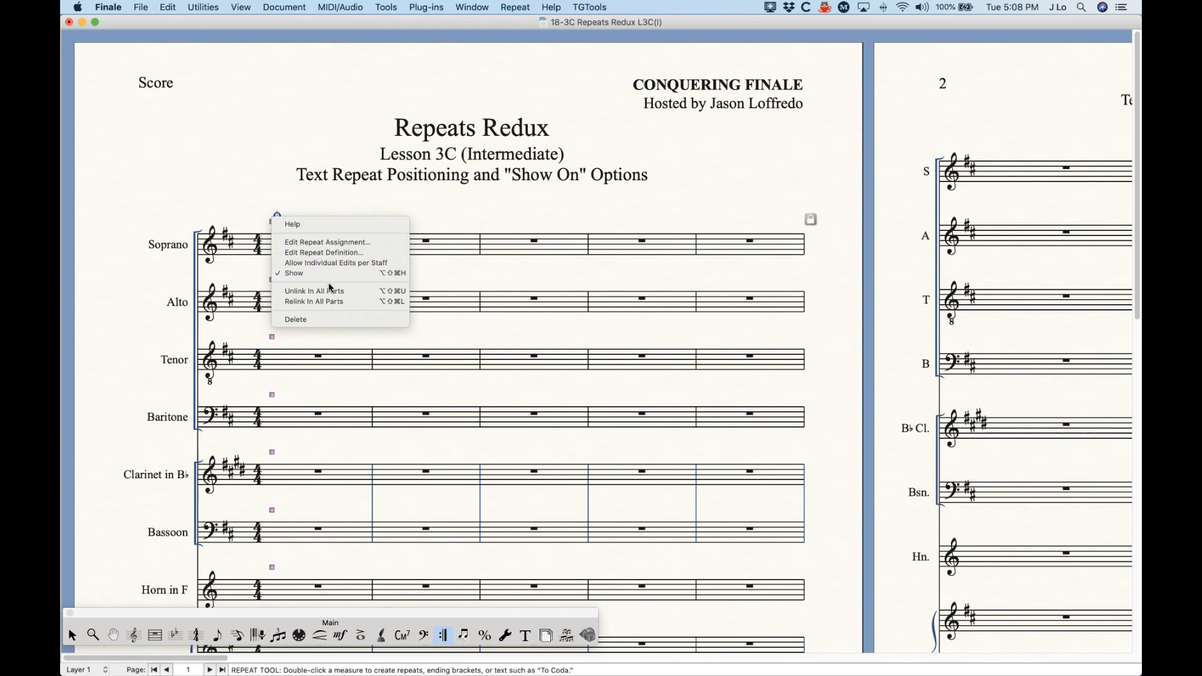
pyautogui.click(305, 205)
pyautogui.moveTo(273, 224); pyautogui.dragTo(253, 217)
pyautogui.rightClick(253, 217)
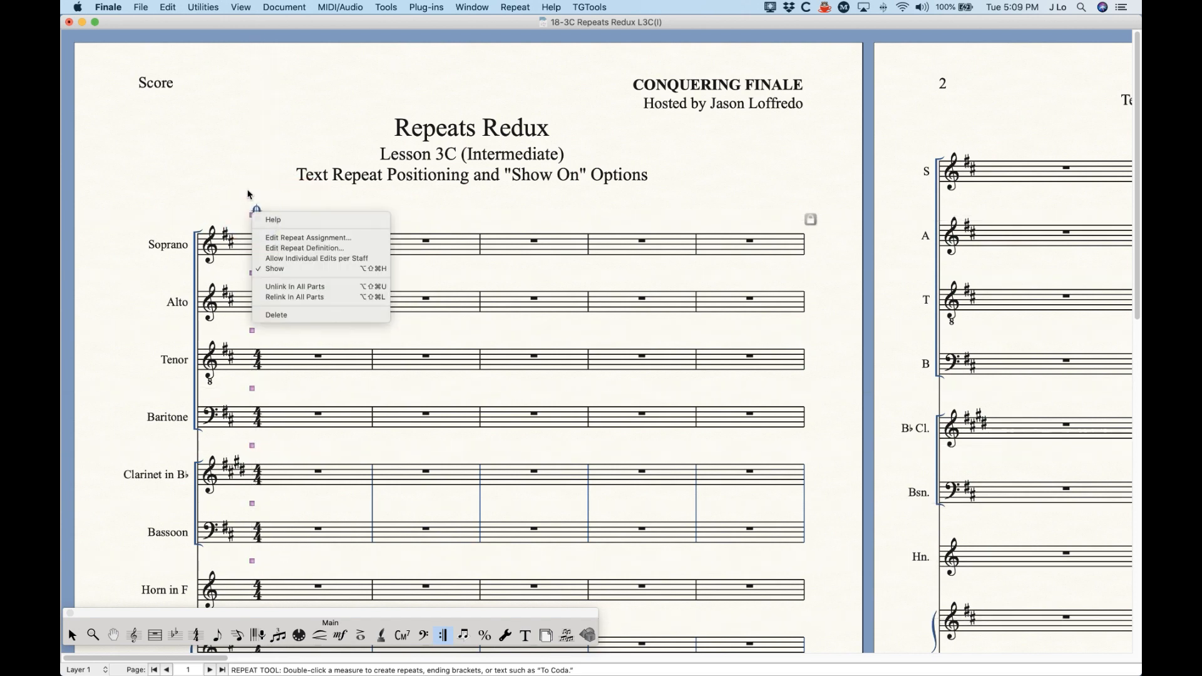
pyautogui.click(240, 188)
# Step: Set the coda sign's horizontal offset to 0 and its vertical offset to 0.25
pyautogui.doubleClick(253, 218)
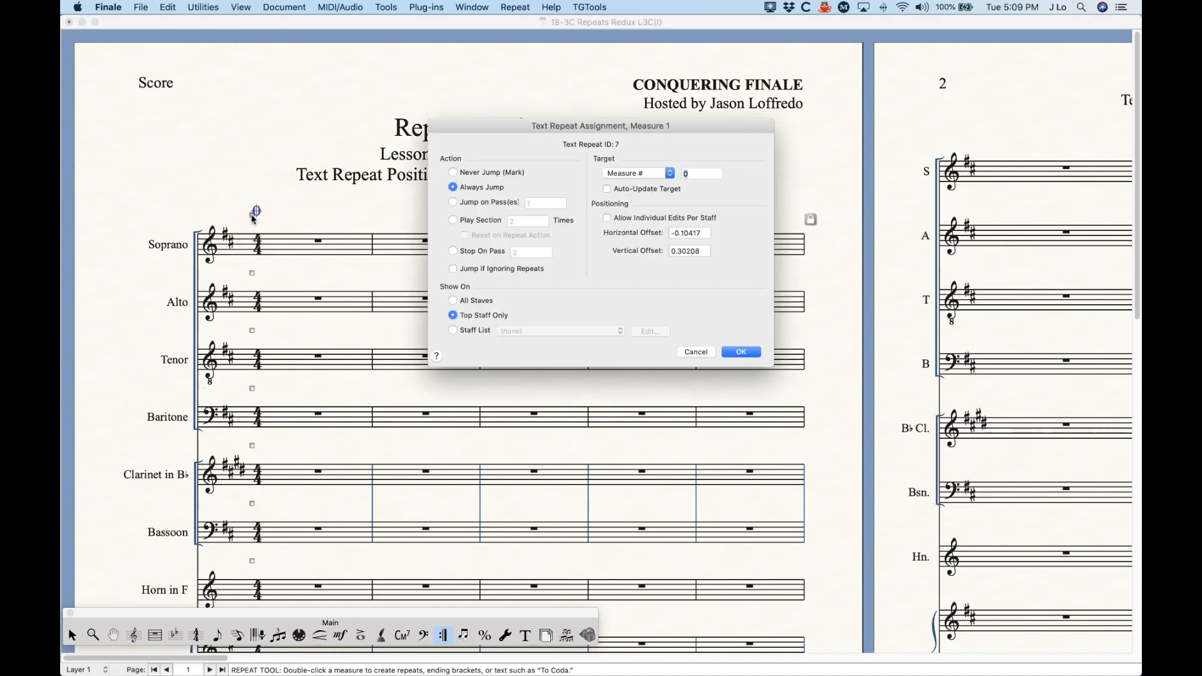
pyautogui.click(700, 234)
pyautogui.doubleClick(700, 234)
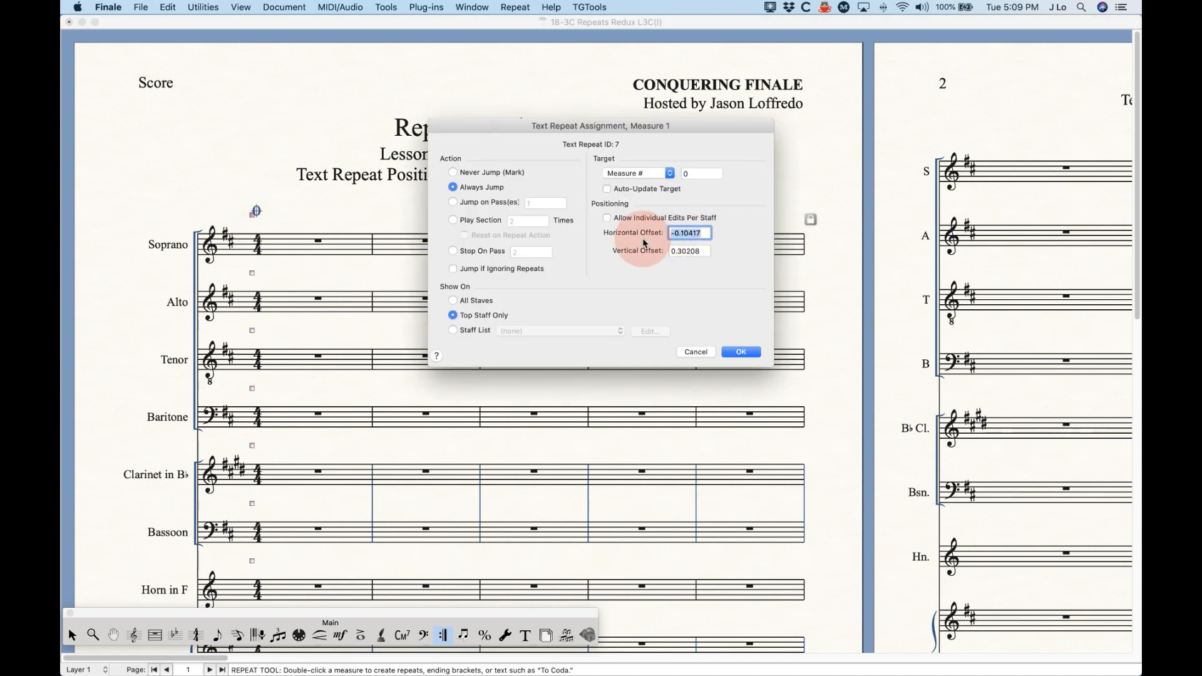
pyautogui.write('0')
pyautogui.click(679, 255)
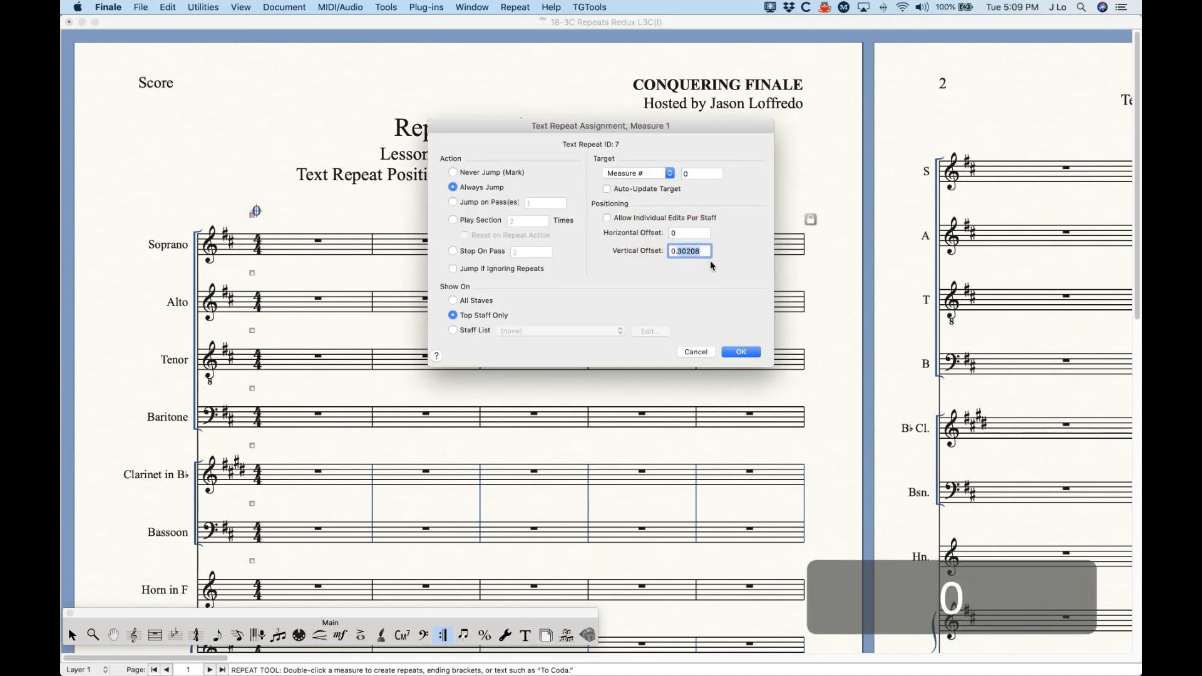
pyautogui.write('0.25')
pyautogui.click(741, 352)
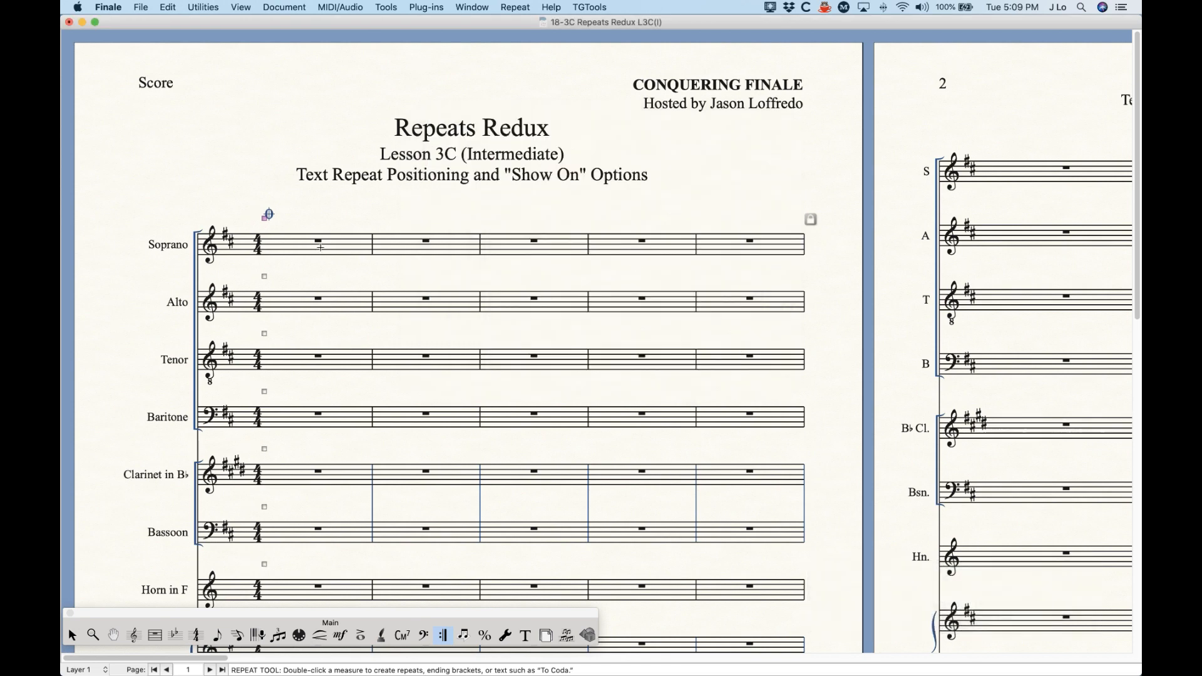
# Step: Set measure 1's coda sign to show on All Staves and look over which staves display it
pyautogui.doubleClick(266, 216)
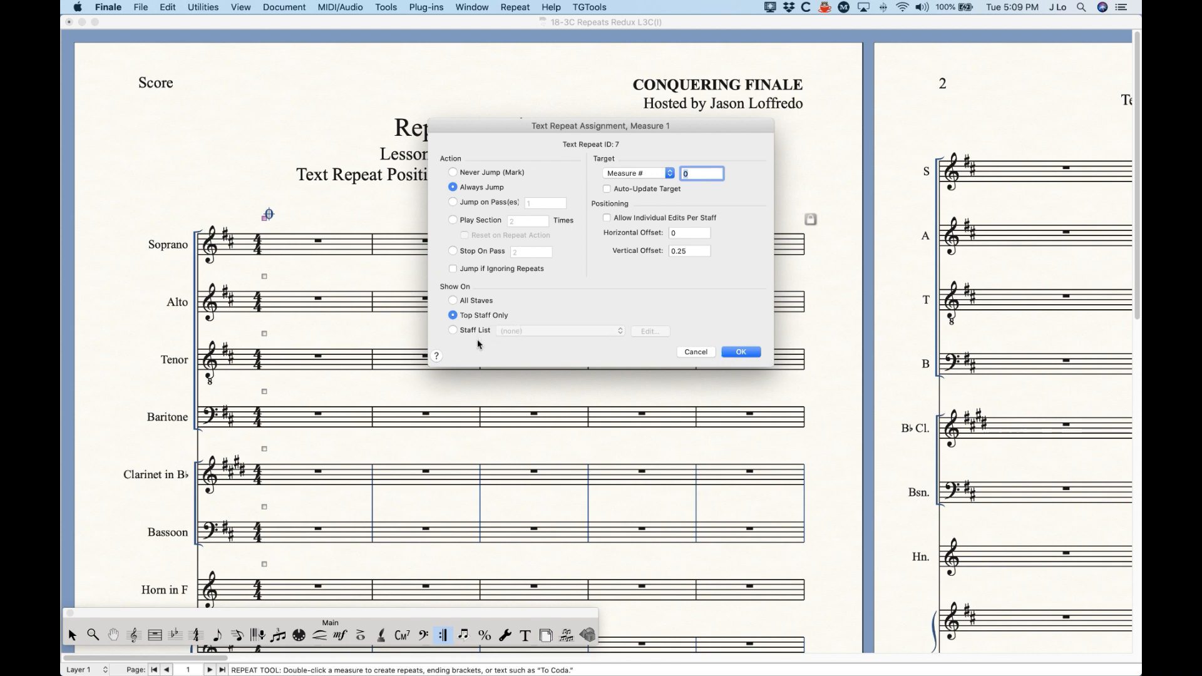
pyautogui.click(468, 301)
pyautogui.click(750, 355)
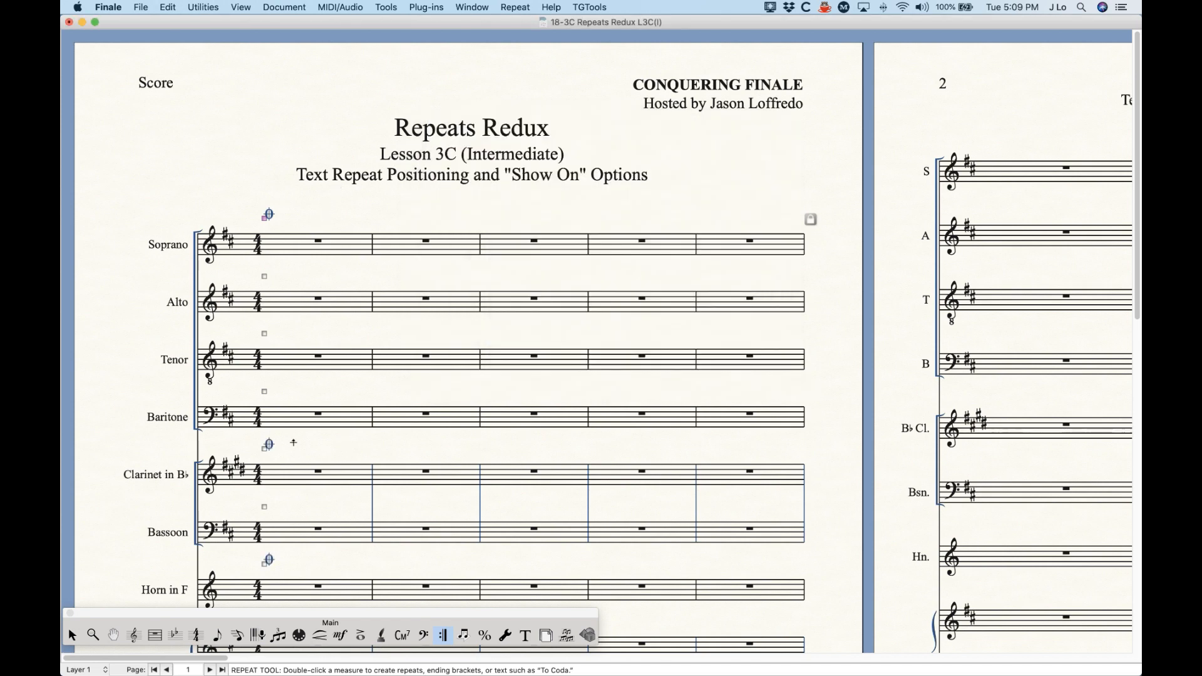
pyautogui.scroll(-6, 287, 473)
pyautogui.scroll(6, 287, 474)
# Step: Compare the Endings and Text Repeats setting in the Staff Attributes of the Alto and Soprano staves, leaving the settings as they are
pyautogui.click(133, 635)
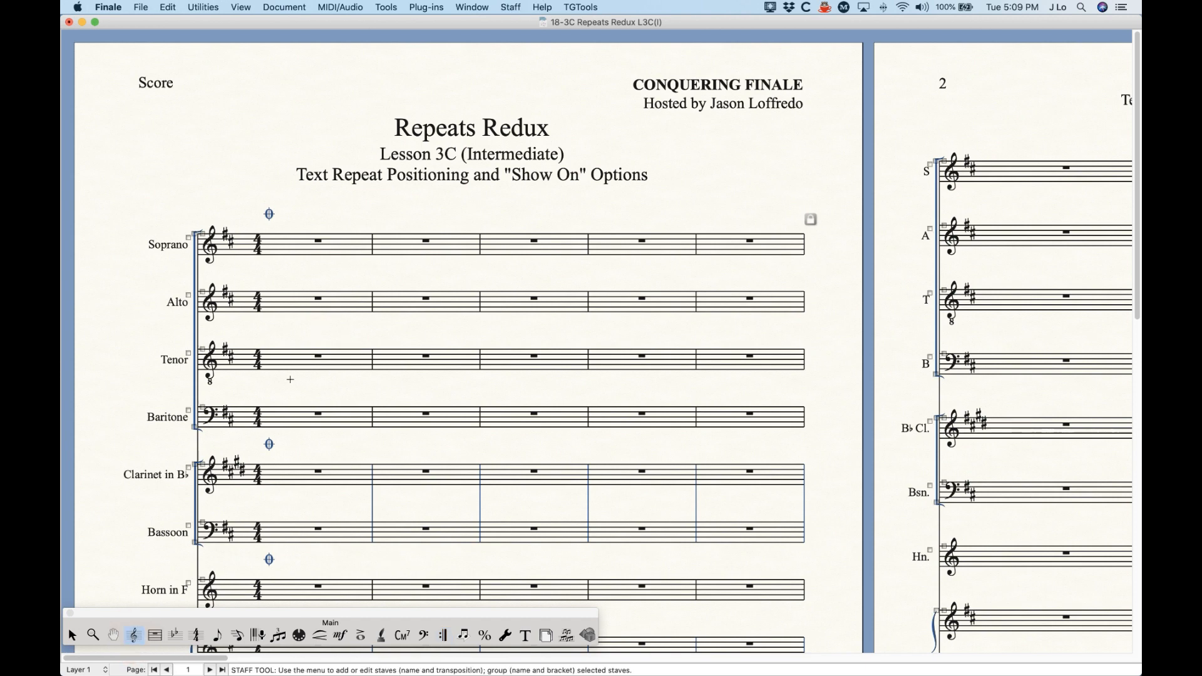
pyautogui.doubleClick(315, 299)
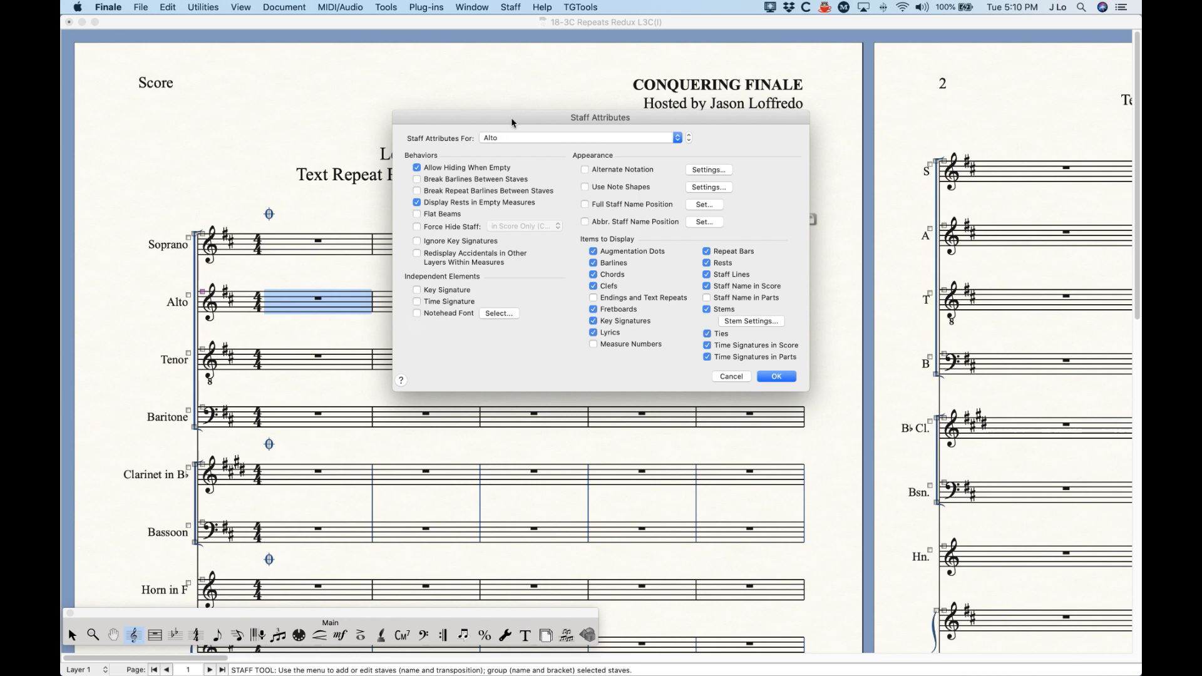
pyautogui.moveTo(511, 118); pyautogui.dragTo(505, 121)
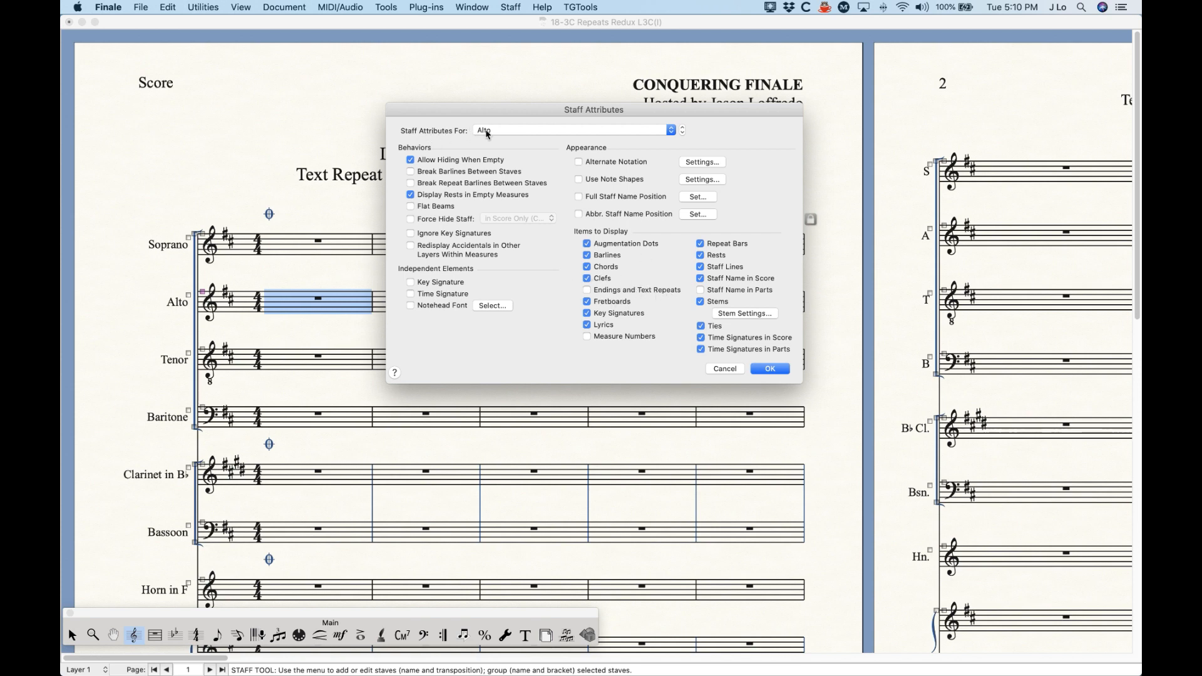
pyautogui.click(545, 132)
pyautogui.click(514, 118)
pyautogui.click(486, 133)
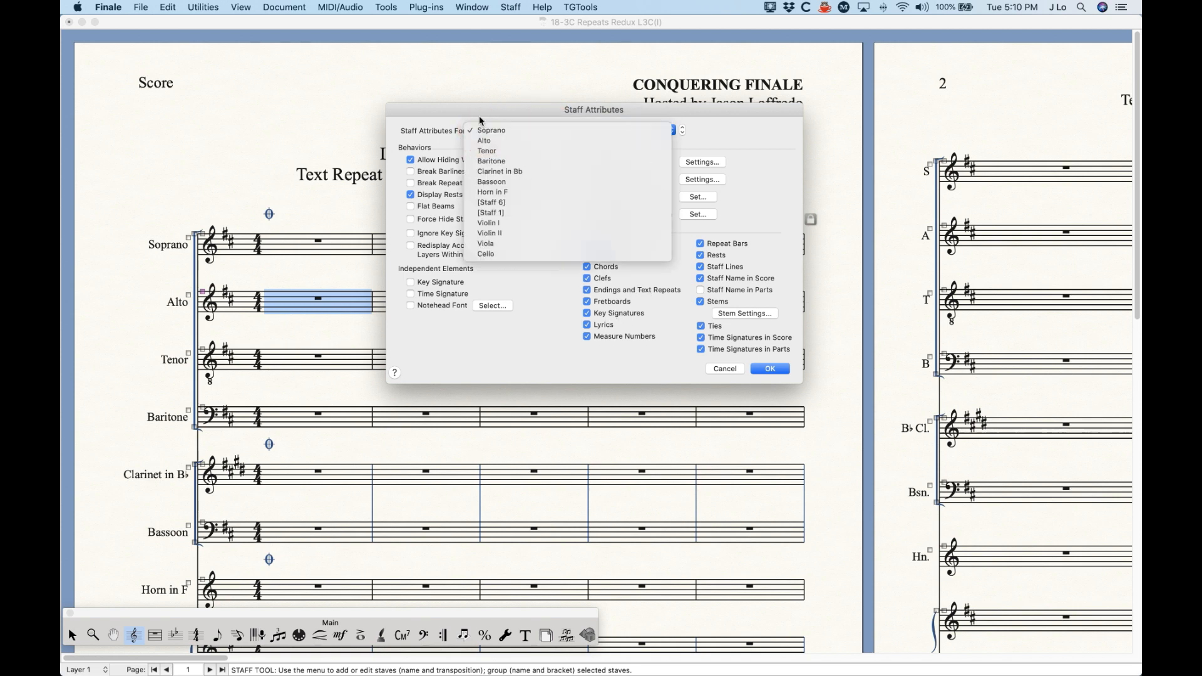
pyautogui.click(485, 129)
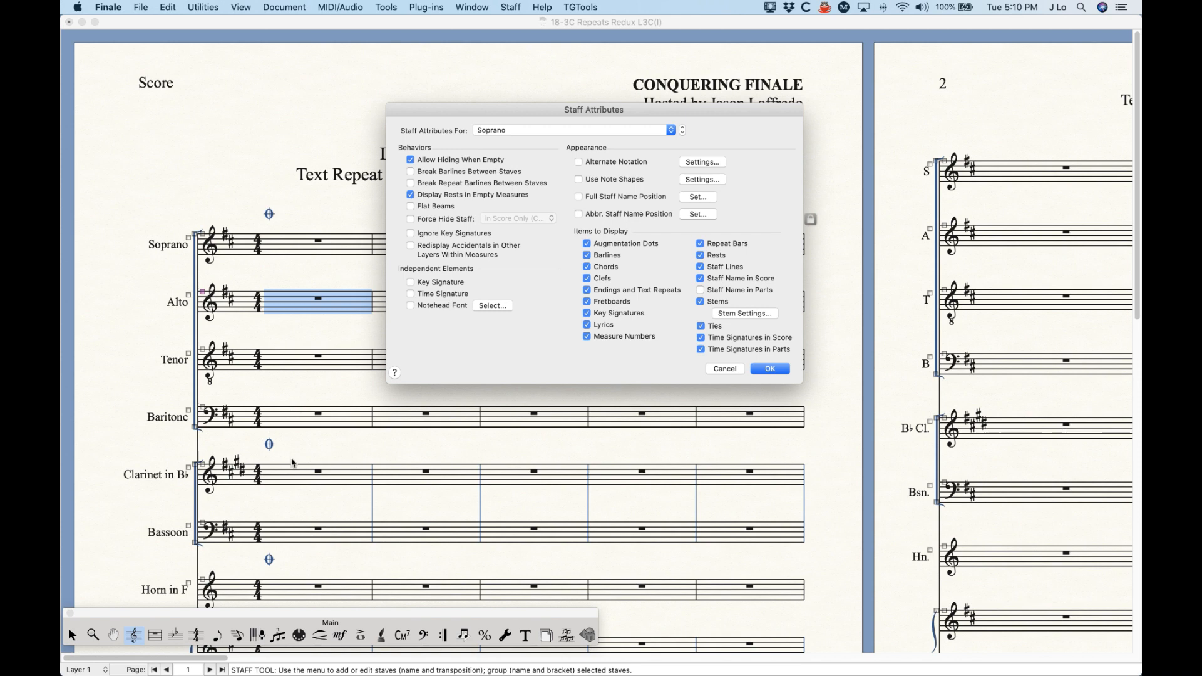
pyautogui.click(729, 369)
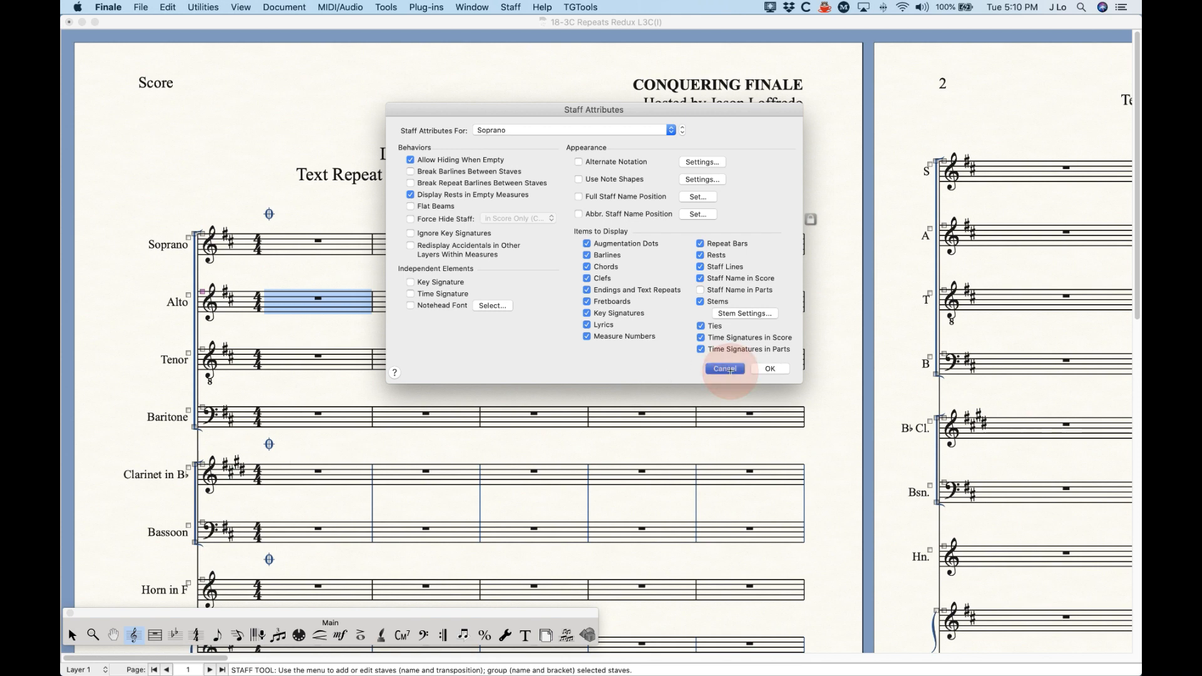
# Step: Examine page 1 from Soprano to Cello to see which staves display measure 1's coda sign
pyautogui.scroll(-5, 354, 403)
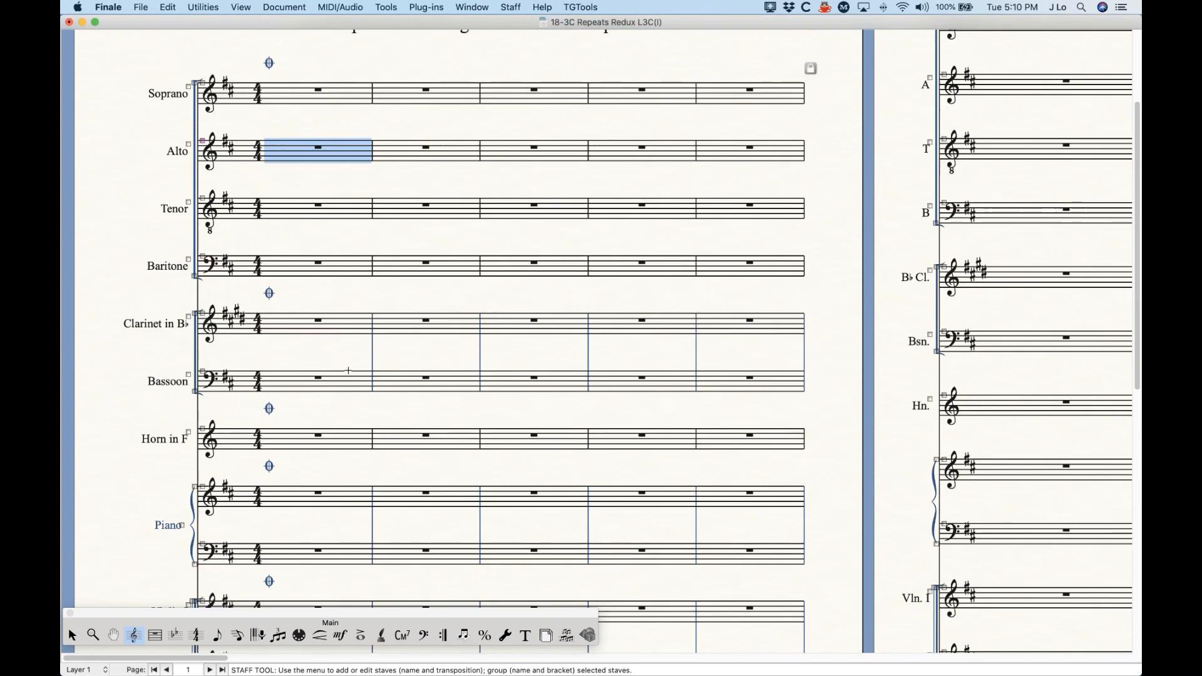
pyautogui.scroll(-1, 297, 298)
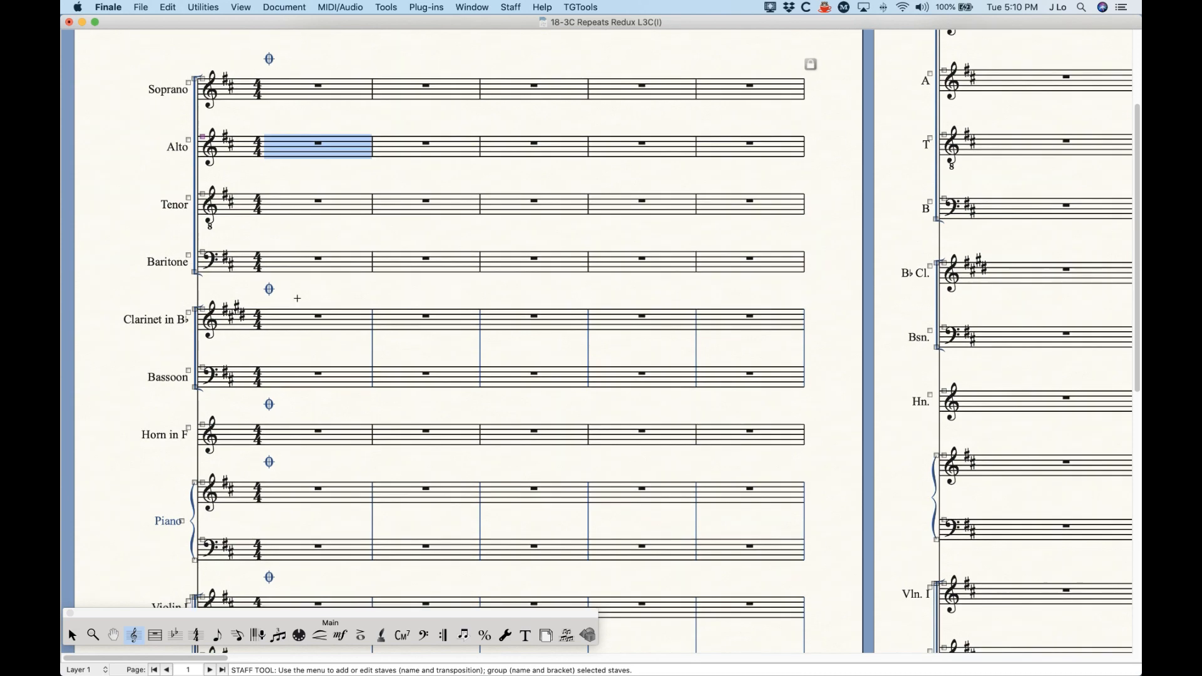
pyautogui.scroll(-3, 297, 298)
pyautogui.scroll(-5, 279, 190)
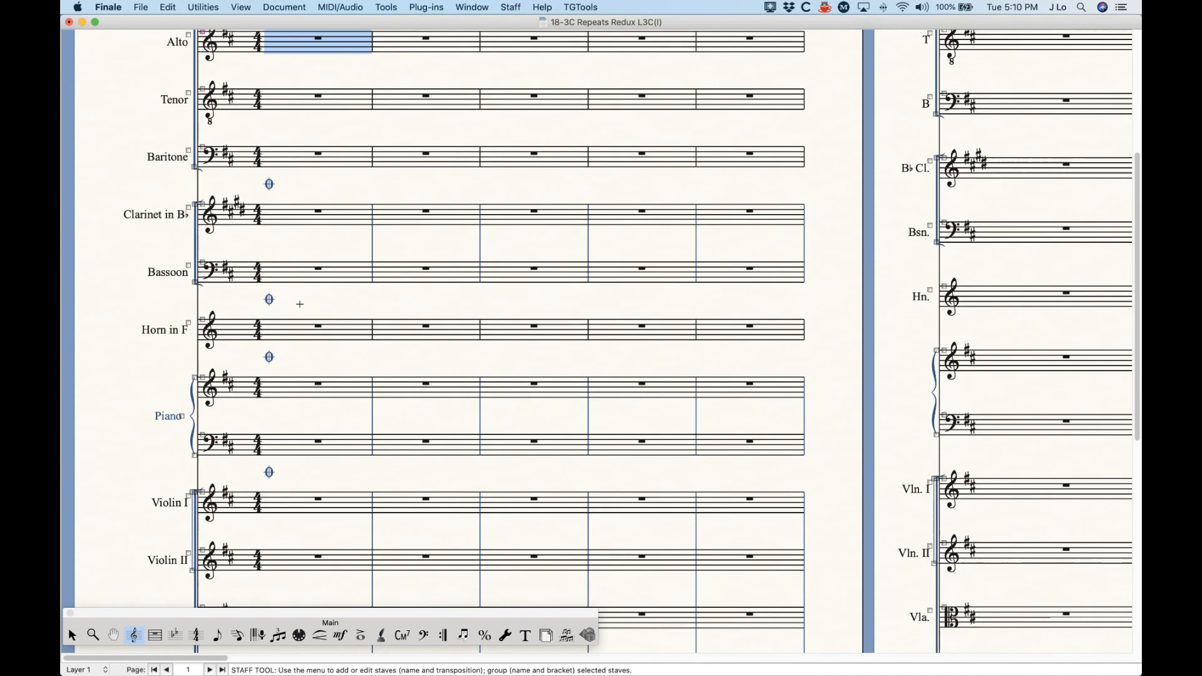
pyautogui.scroll(1, 280, 245)
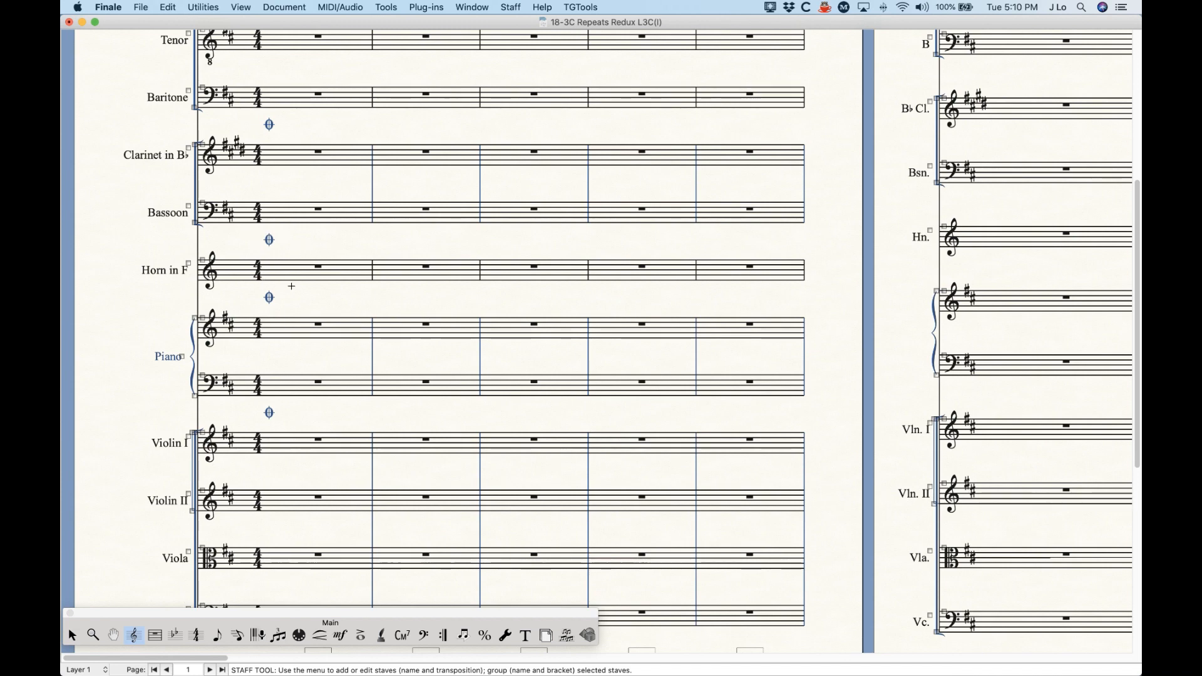
pyautogui.scroll(-1, 291, 286)
pyautogui.scroll(-5, 296, 268)
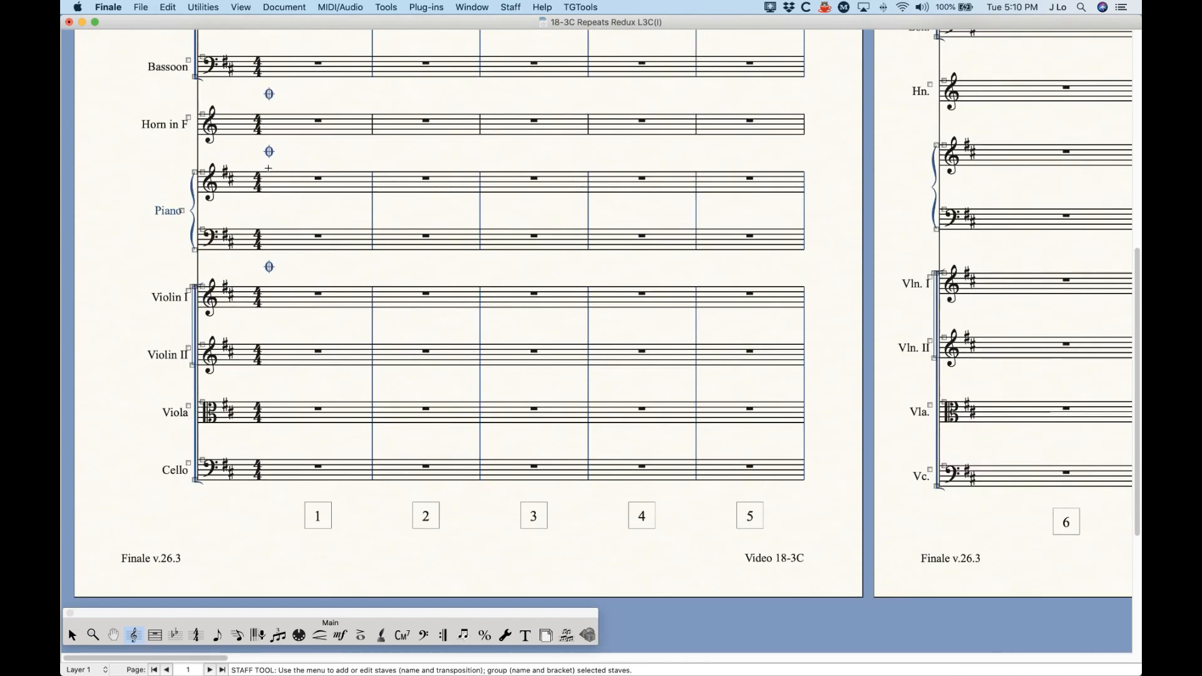
pyautogui.scroll(15, 303, 407)
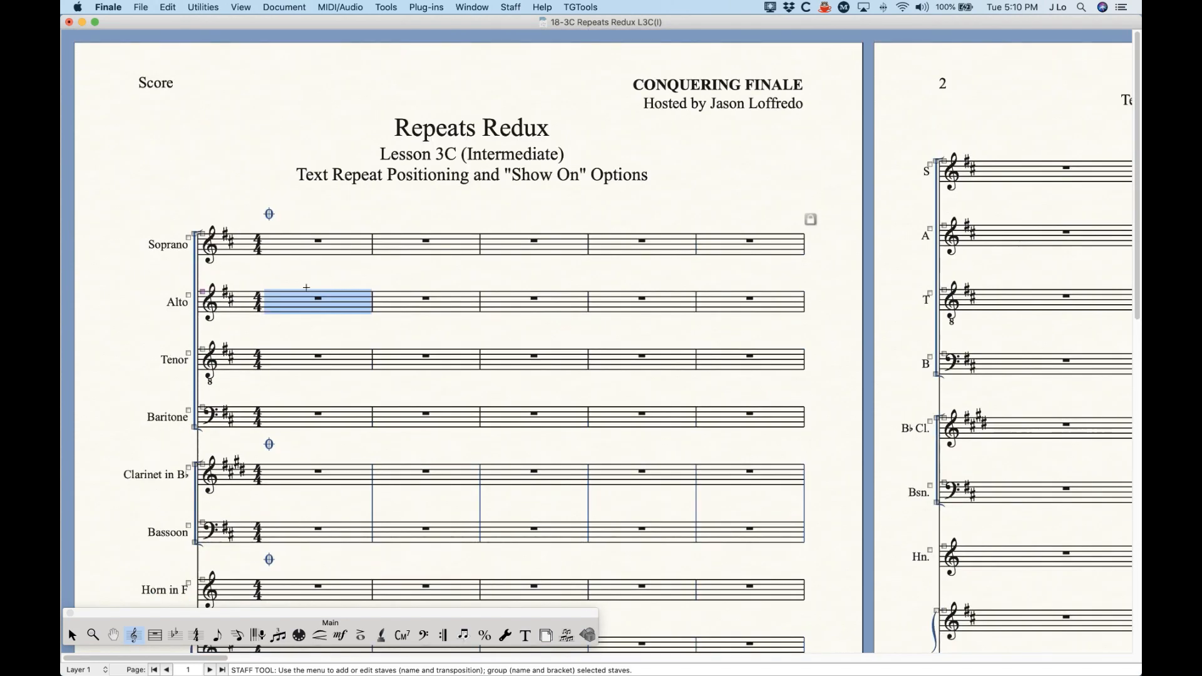
# Step: Check the Endings and Text Repeats item for the Alto staff against the Soprano staff in Staff Attributes
pyautogui.doubleClick(303, 305)
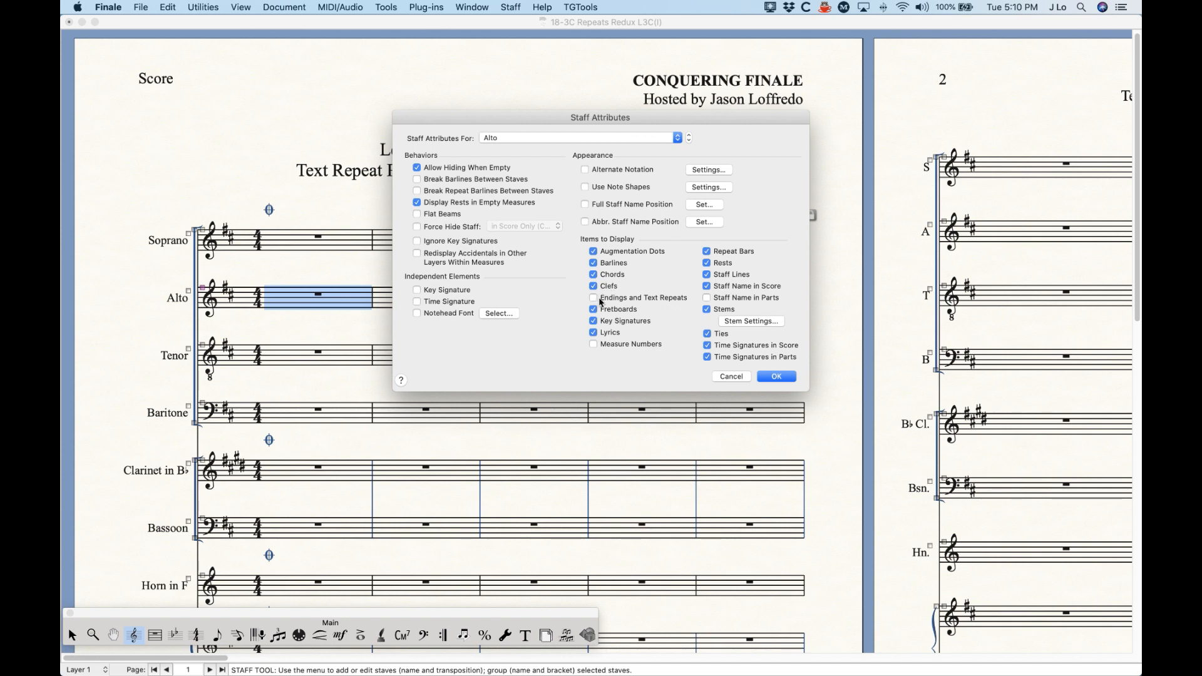
pyautogui.click(515, 137)
pyautogui.click(514, 128)
pyautogui.click(526, 139)
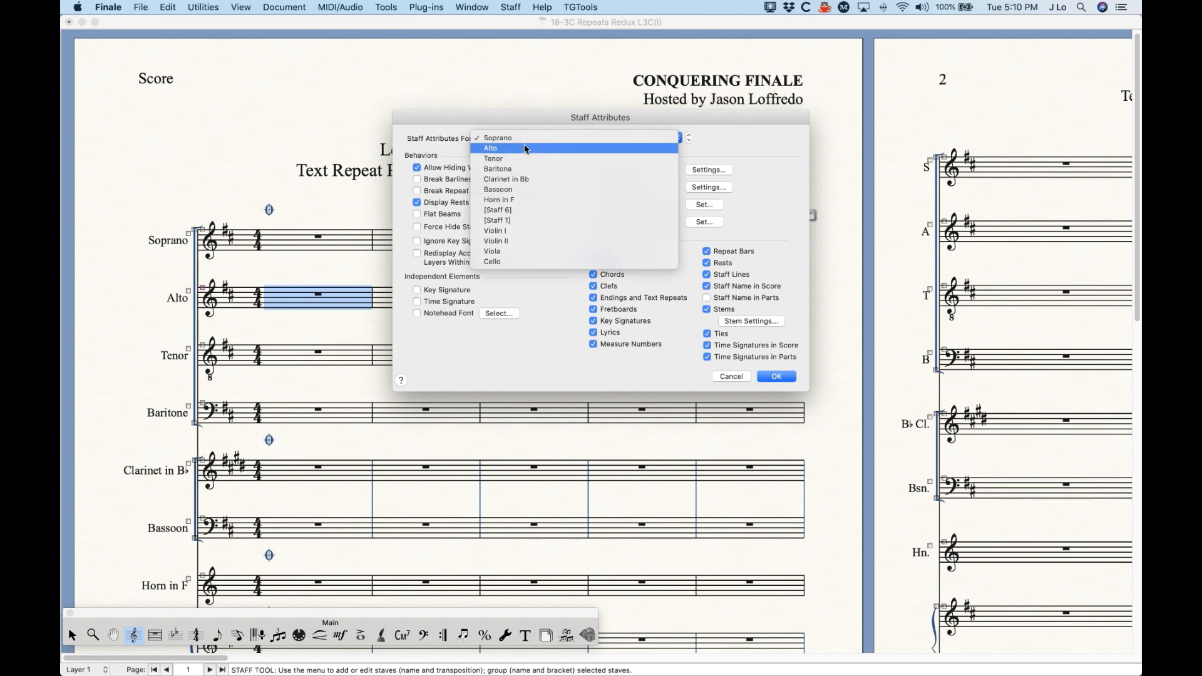
pyautogui.click(526, 148)
pyautogui.click(525, 141)
pyautogui.click(524, 149)
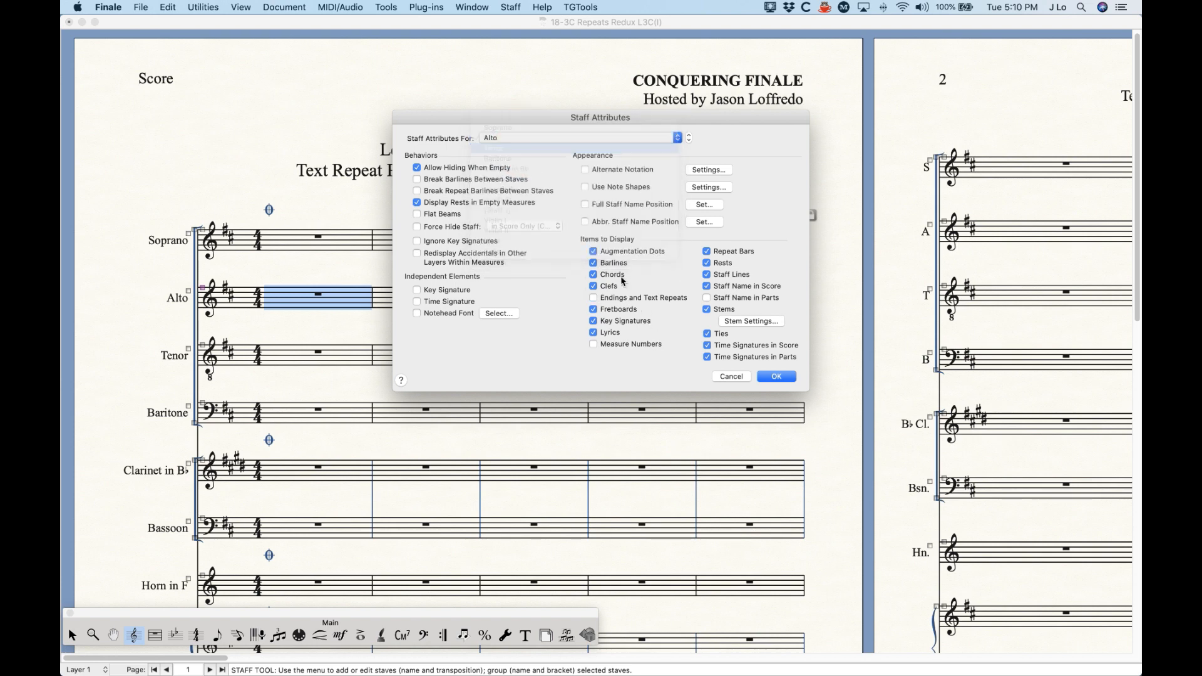
# Step: Turn on Endings and Text Repeats for the Tenor staff, and undo the change
pyautogui.click(520, 138)
pyautogui.click(523, 149)
pyautogui.click(519, 143)
pyautogui.click(502, 132)
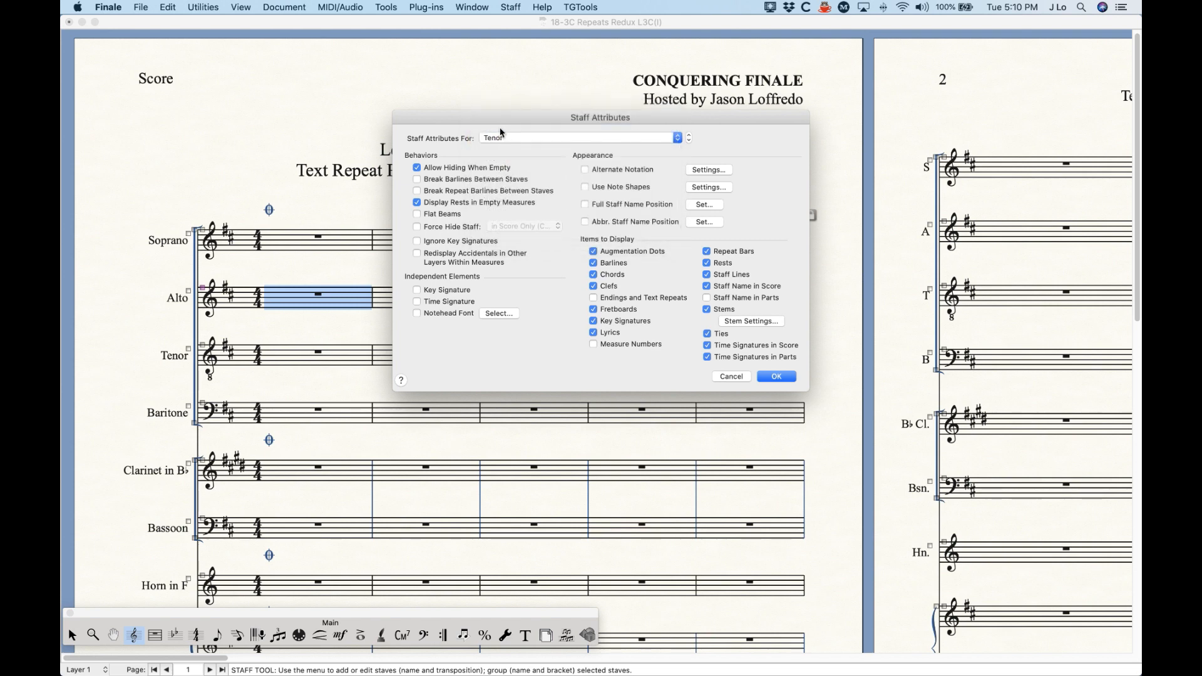
pyautogui.click(628, 299)
pyautogui.click(776, 376)
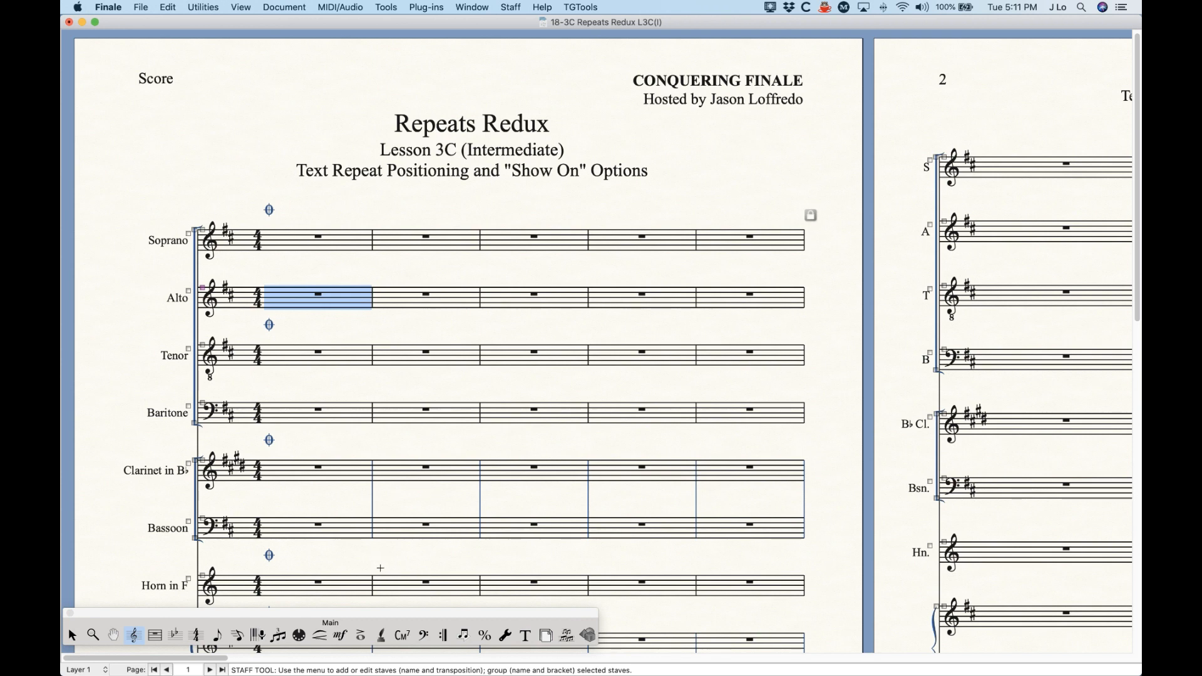
pyautogui.press('super+z')
# Step: Set measure 1's coda sign to show on Top Staff Only
pyautogui.click(442, 635)
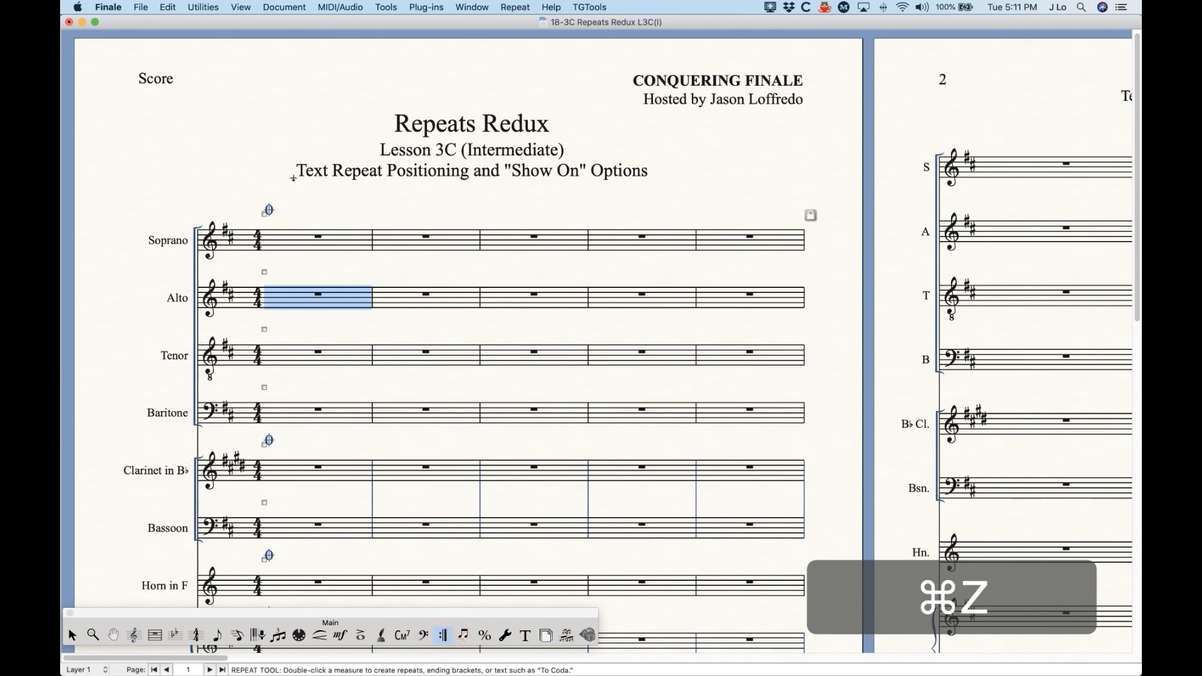
pyautogui.doubleClick(268, 209)
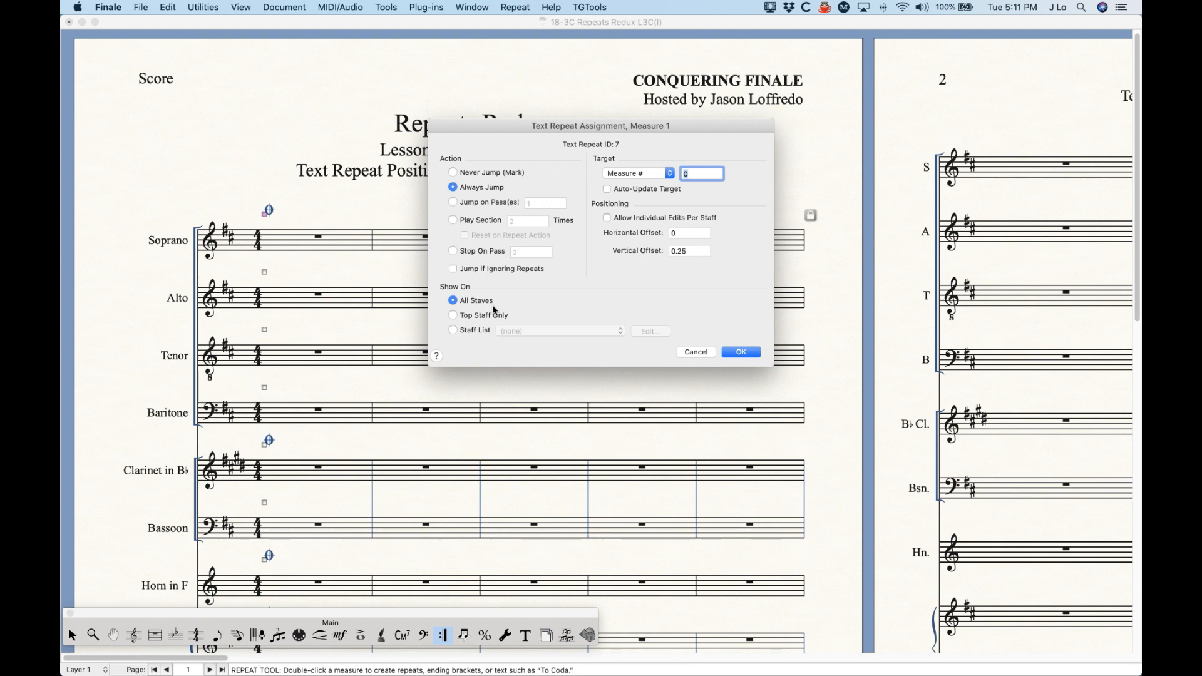
pyautogui.click(452, 315)
pyautogui.click(738, 351)
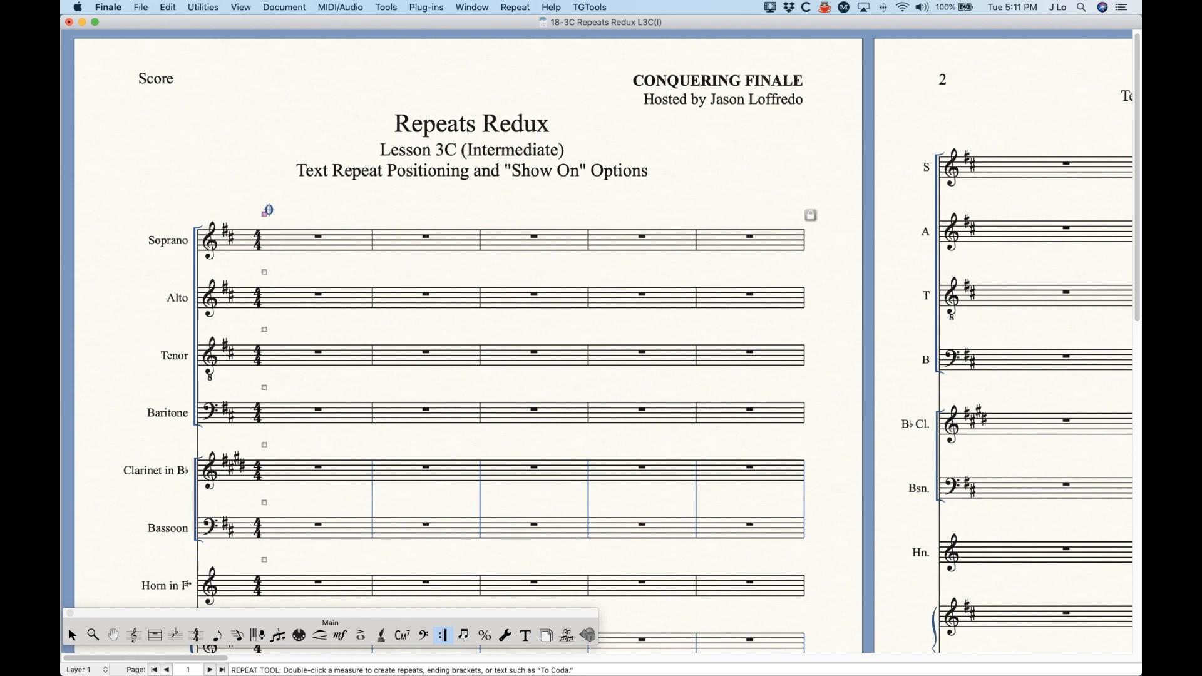
# Step: Turn Endings and Text Repeats off for the Soprano staff to test the coda sign's display, and turn it back on
pyautogui.click(132, 636)
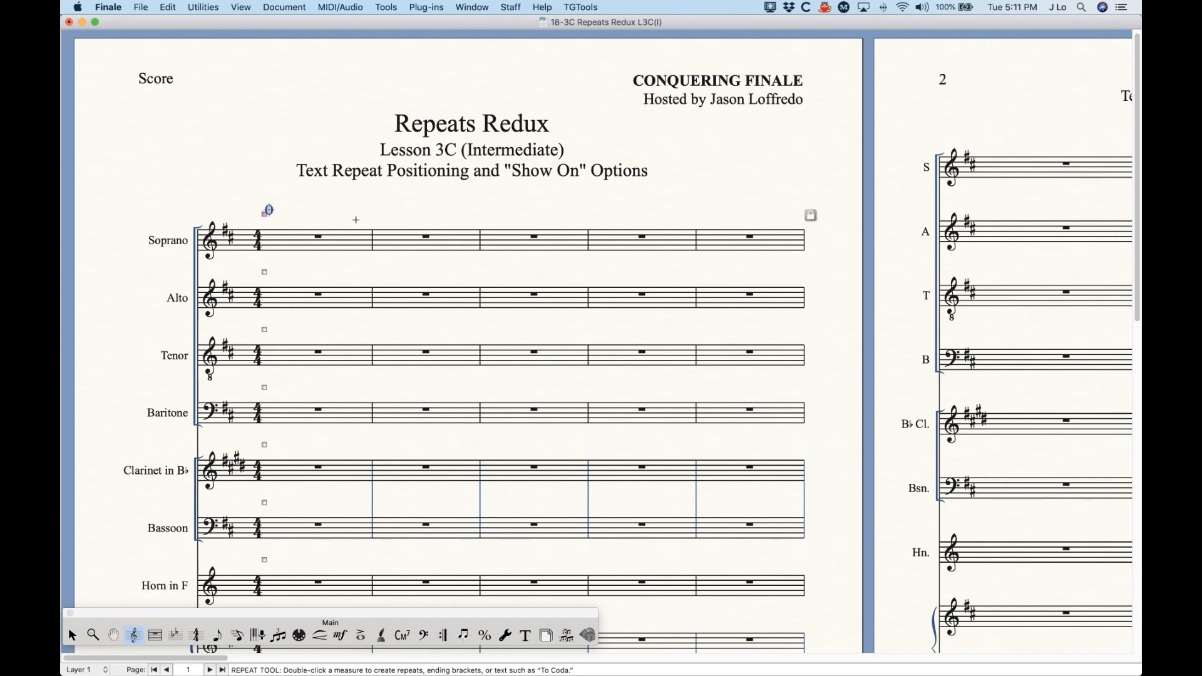
pyautogui.doubleClick(311, 241)
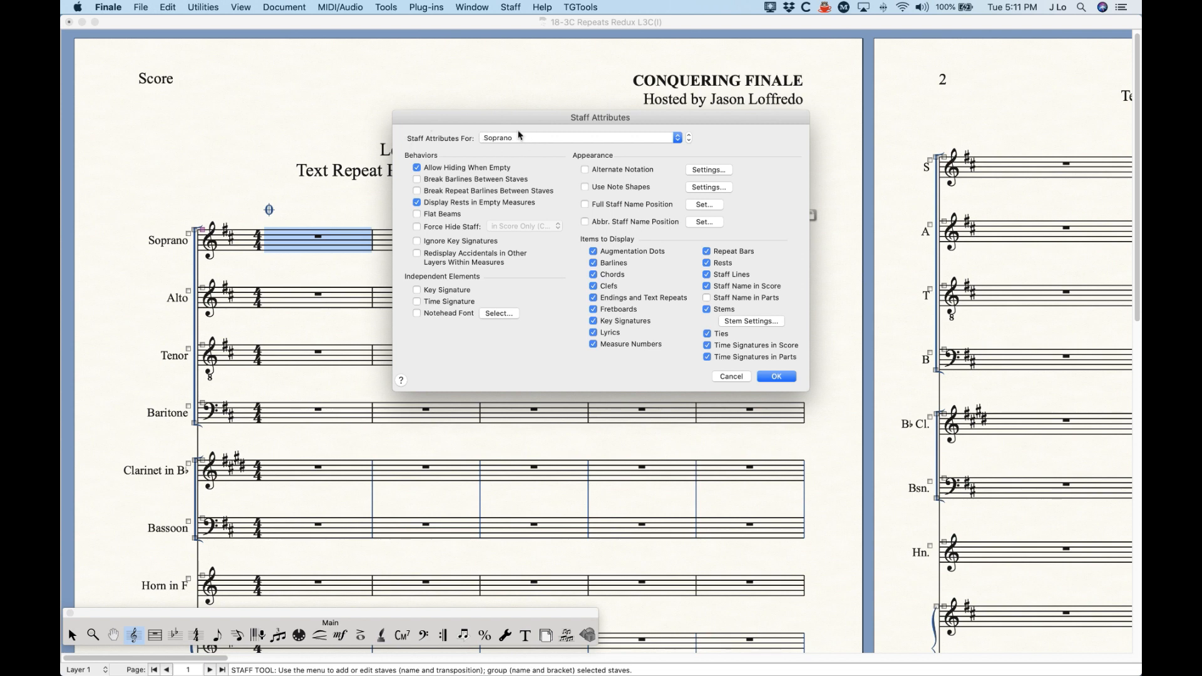
pyautogui.click(642, 300)
pyautogui.click(782, 378)
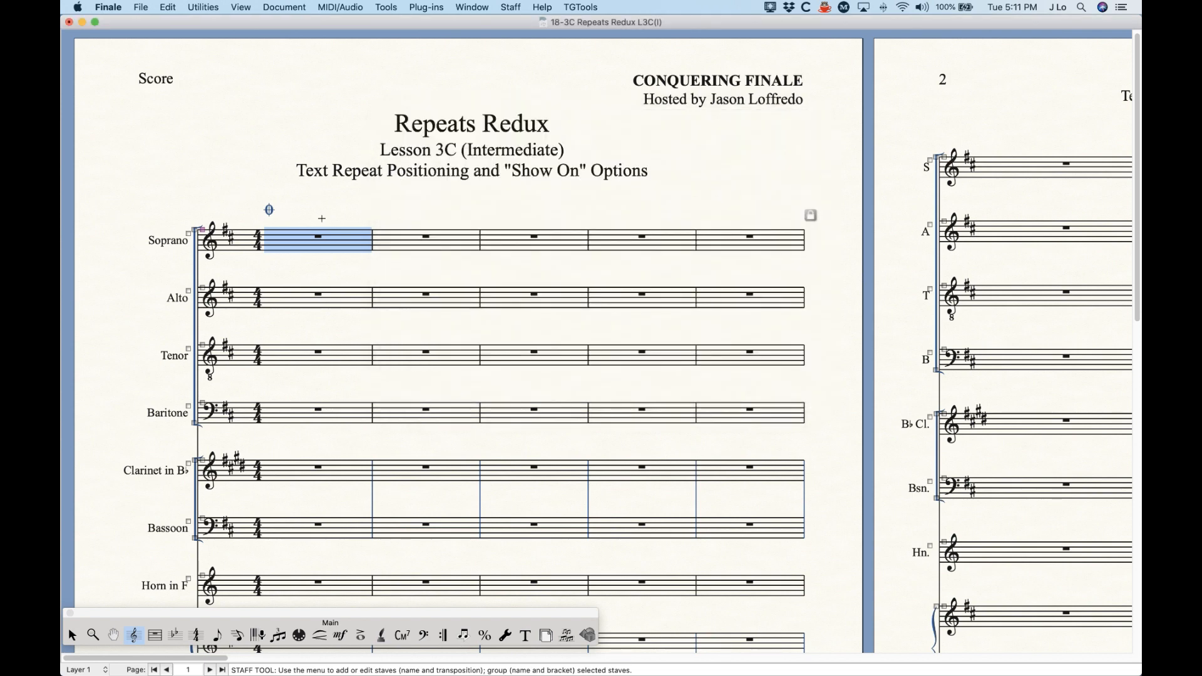
pyautogui.doubleClick(305, 235)
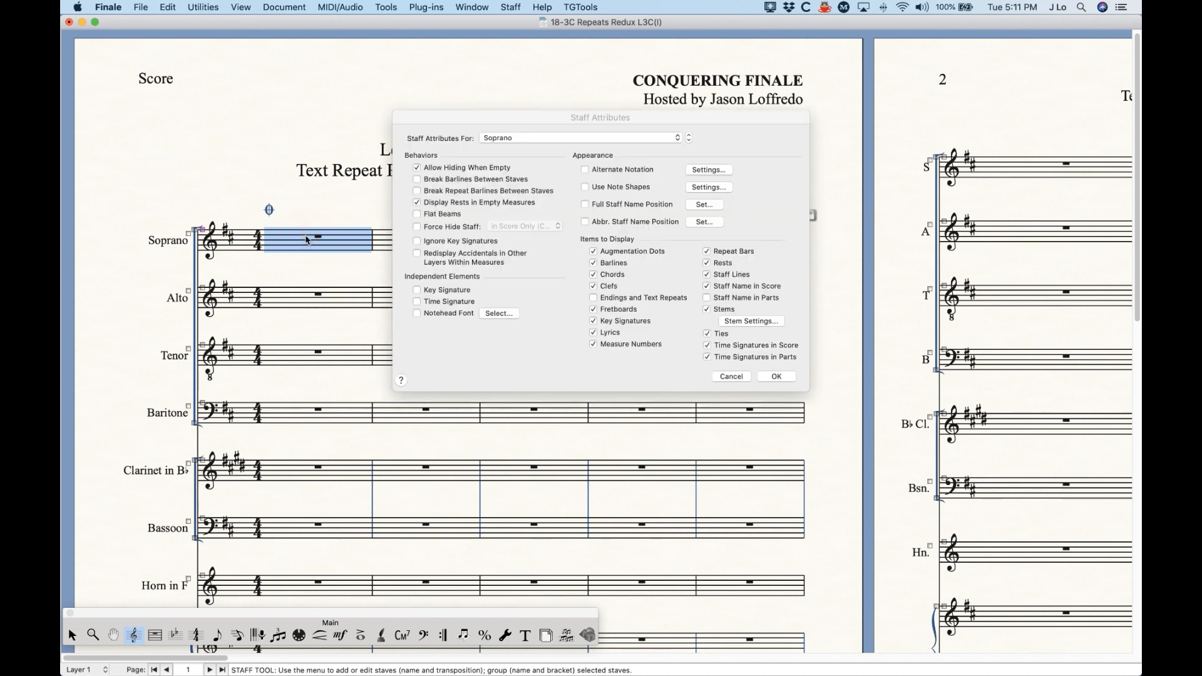
pyautogui.click(616, 299)
pyautogui.click(776, 376)
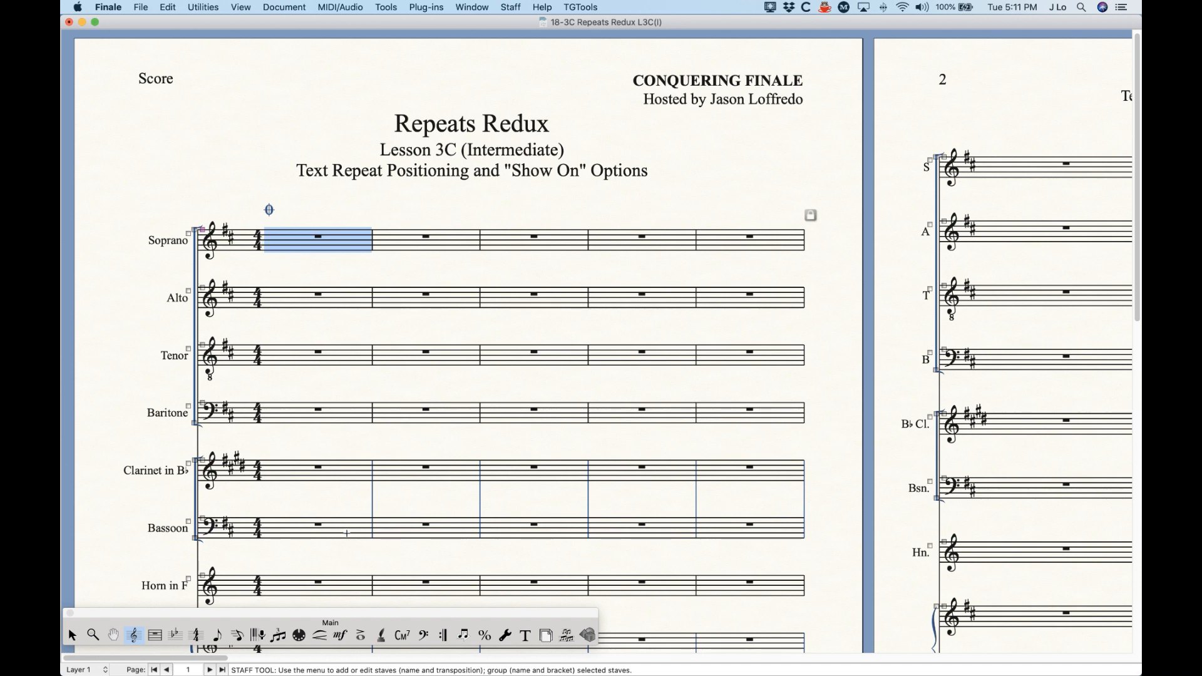
# Step: Set measure 1's coda sign to show on a staff list and choose Staff List 1
pyautogui.click(444, 636)
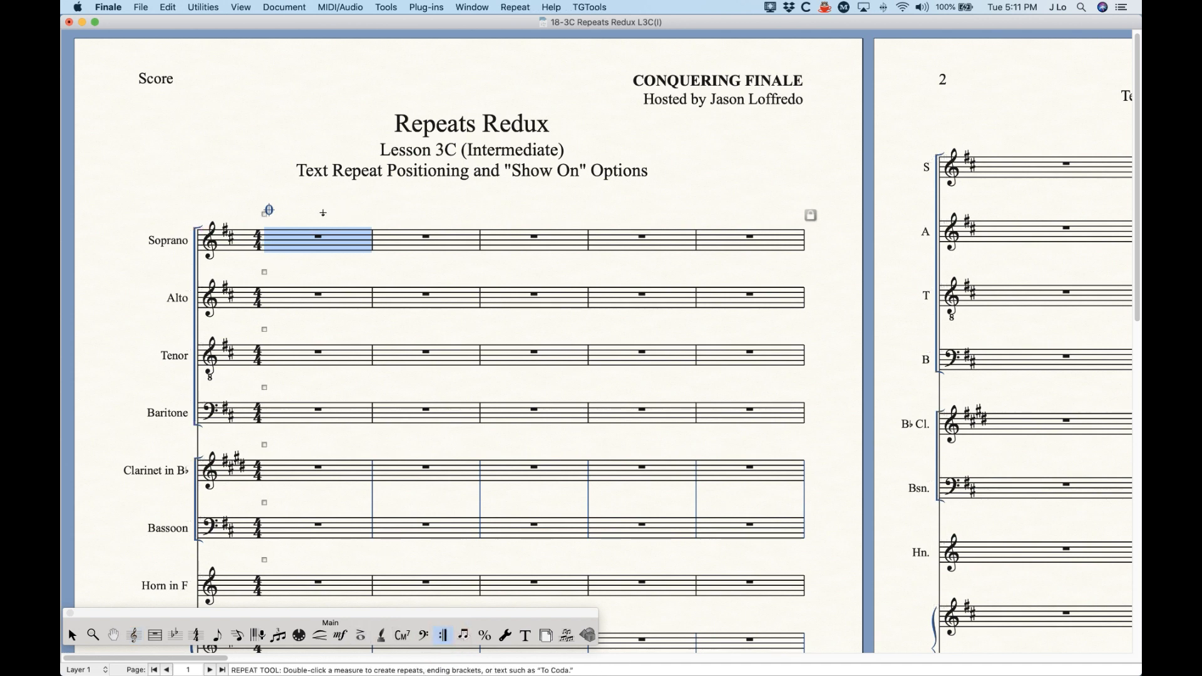
pyautogui.click(309, 201)
pyautogui.doubleClick(266, 215)
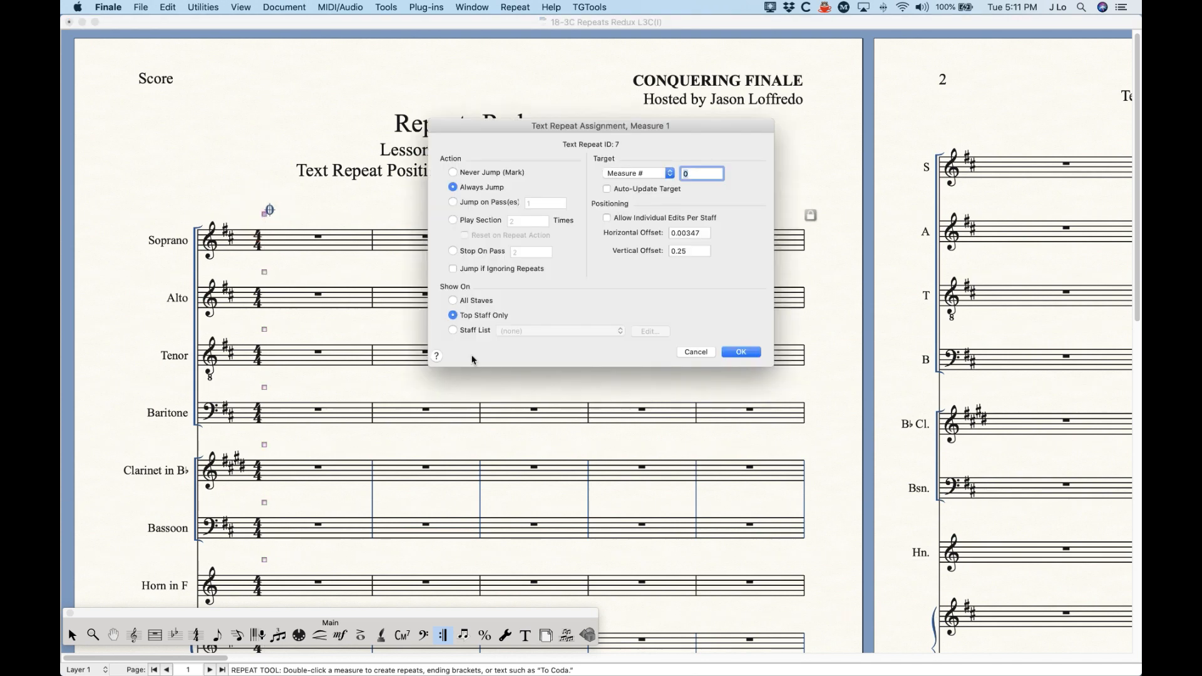
pyautogui.click(461, 331)
pyautogui.click(563, 331)
pyautogui.click(547, 306)
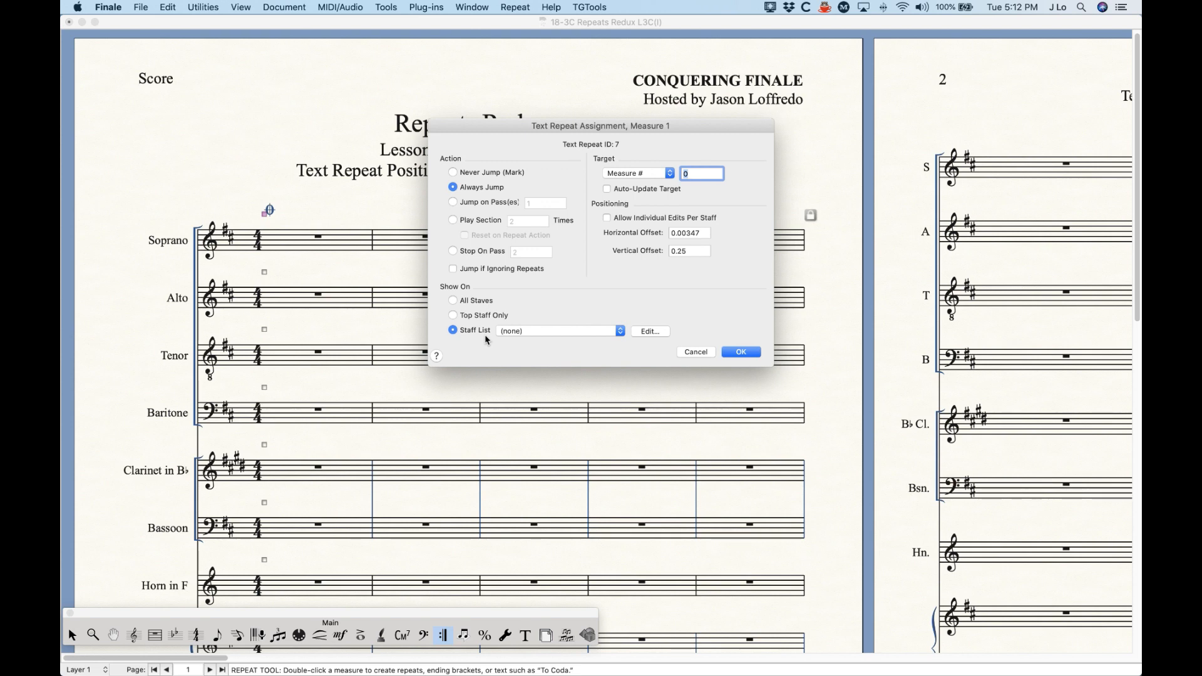
pyautogui.click(518, 336)
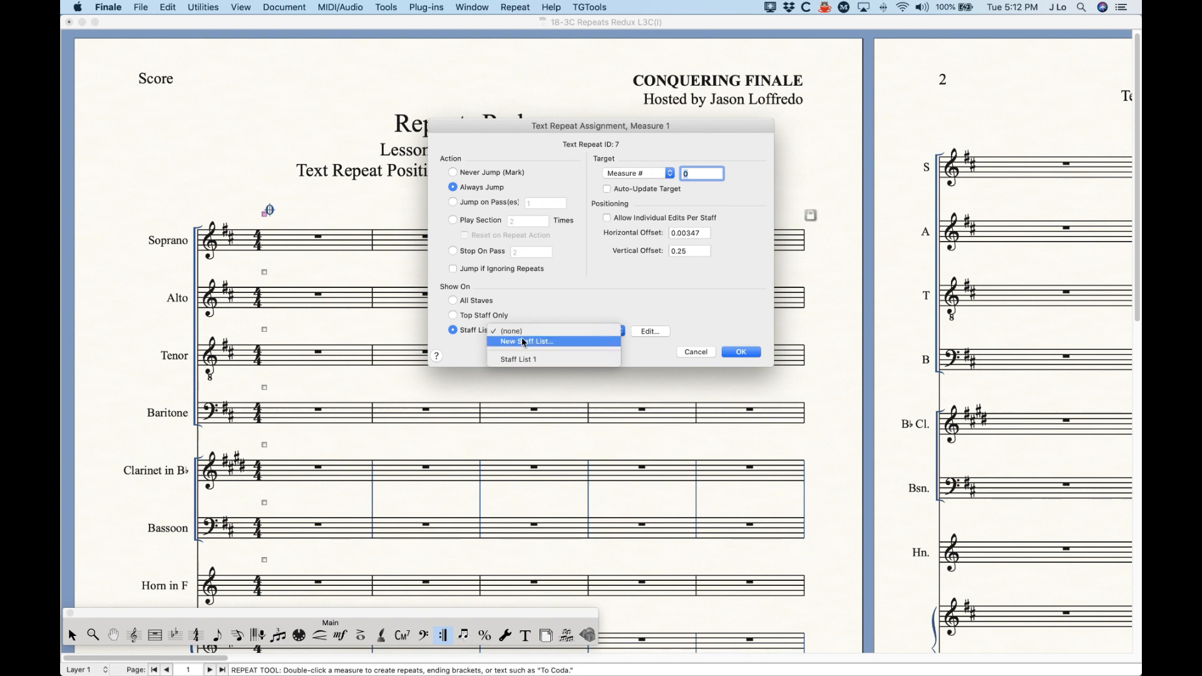
pyautogui.click(527, 358)
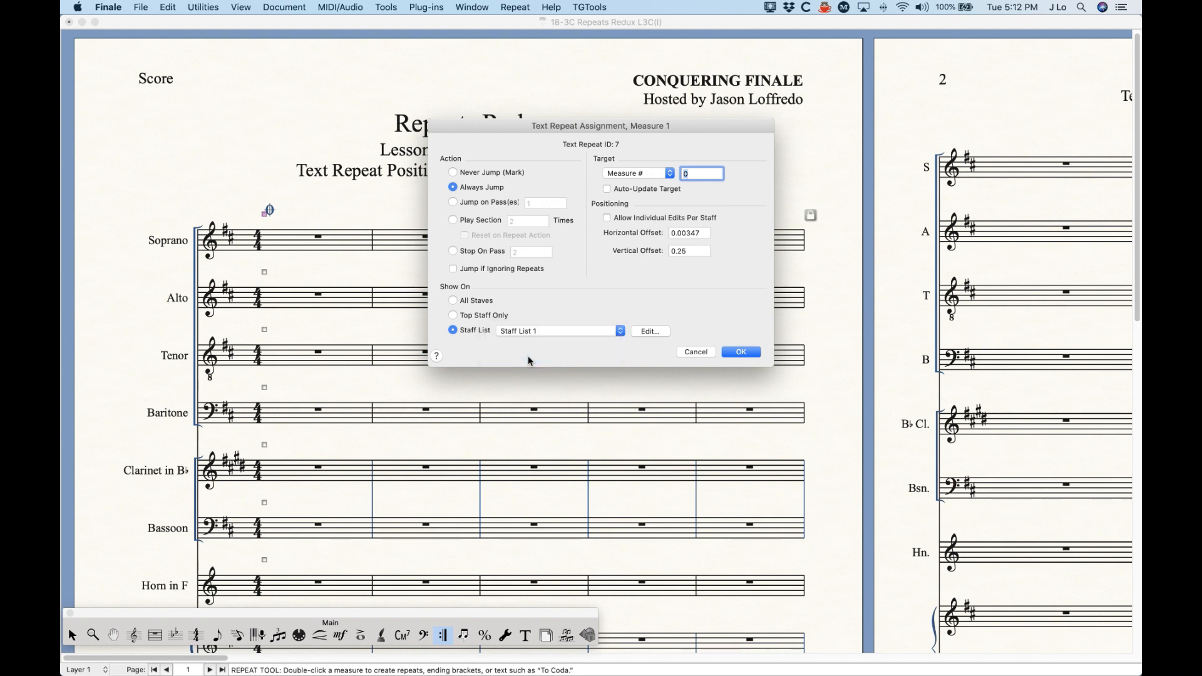
# Step: Open Staff List 1 for editing and rename it "New Staff List"
pyautogui.click(640, 332)
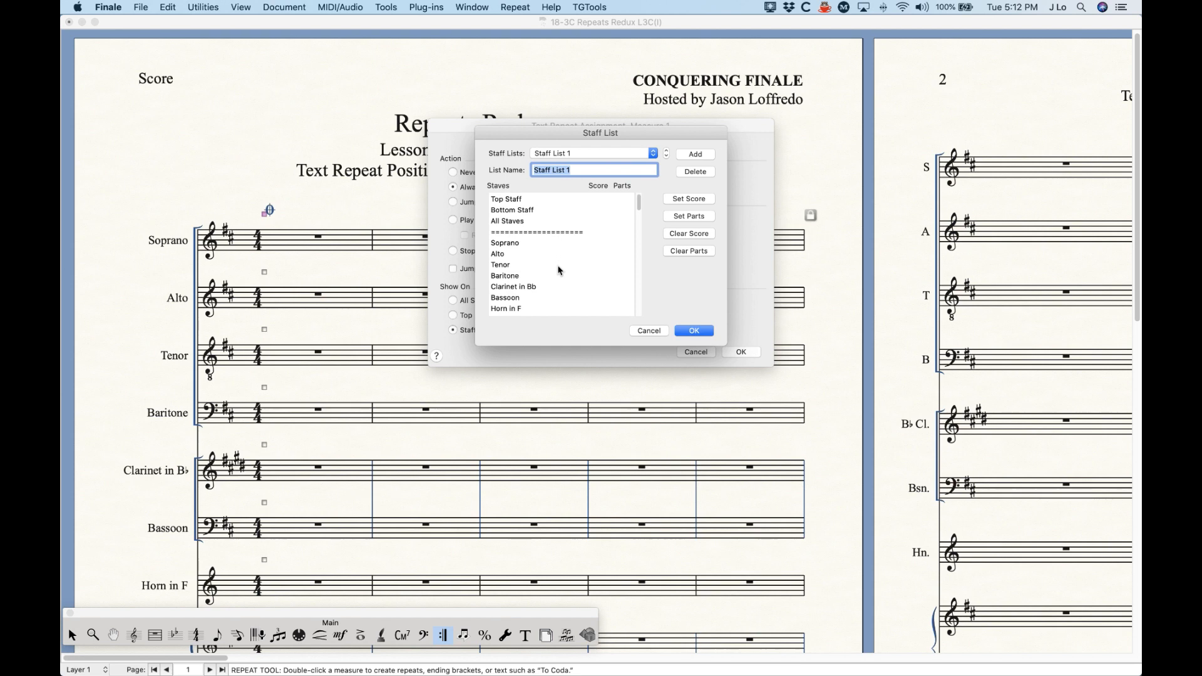
pyautogui.scroll(-2, 559, 271)
pyautogui.scroll(2, 558, 270)
pyautogui.click(562, 170)
pyautogui.moveTo(562, 170); pyautogui.dragTo(494, 170)
pyautogui.write('New Sta')
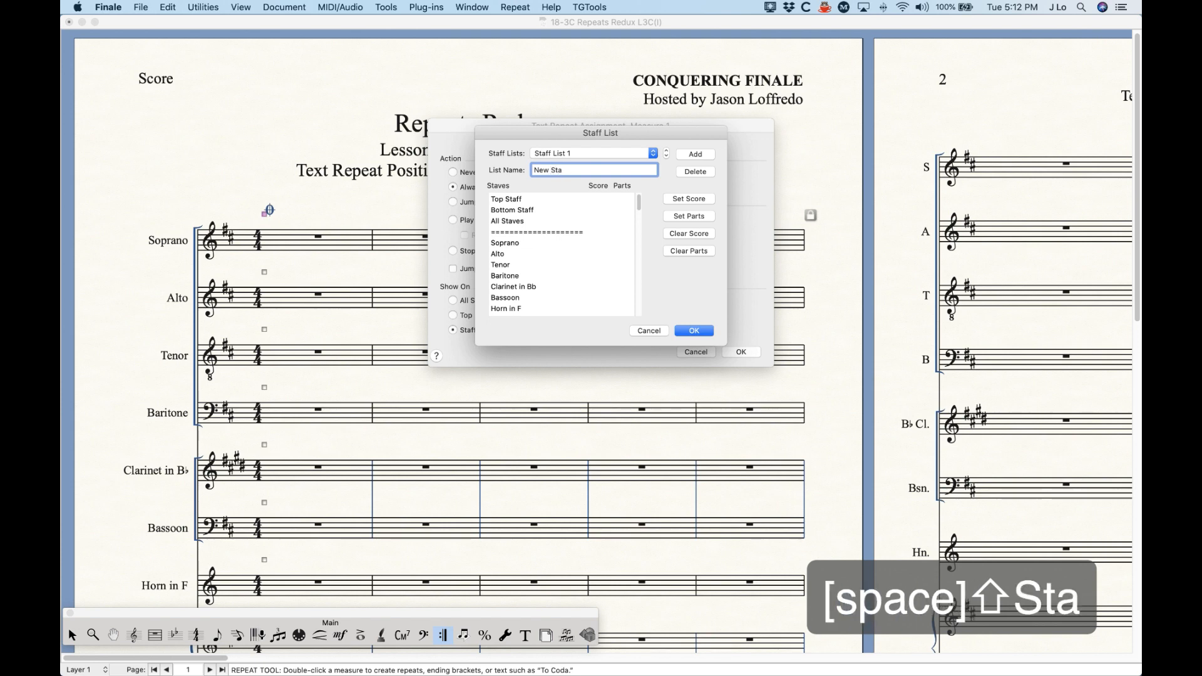
pyautogui.write('ff List')
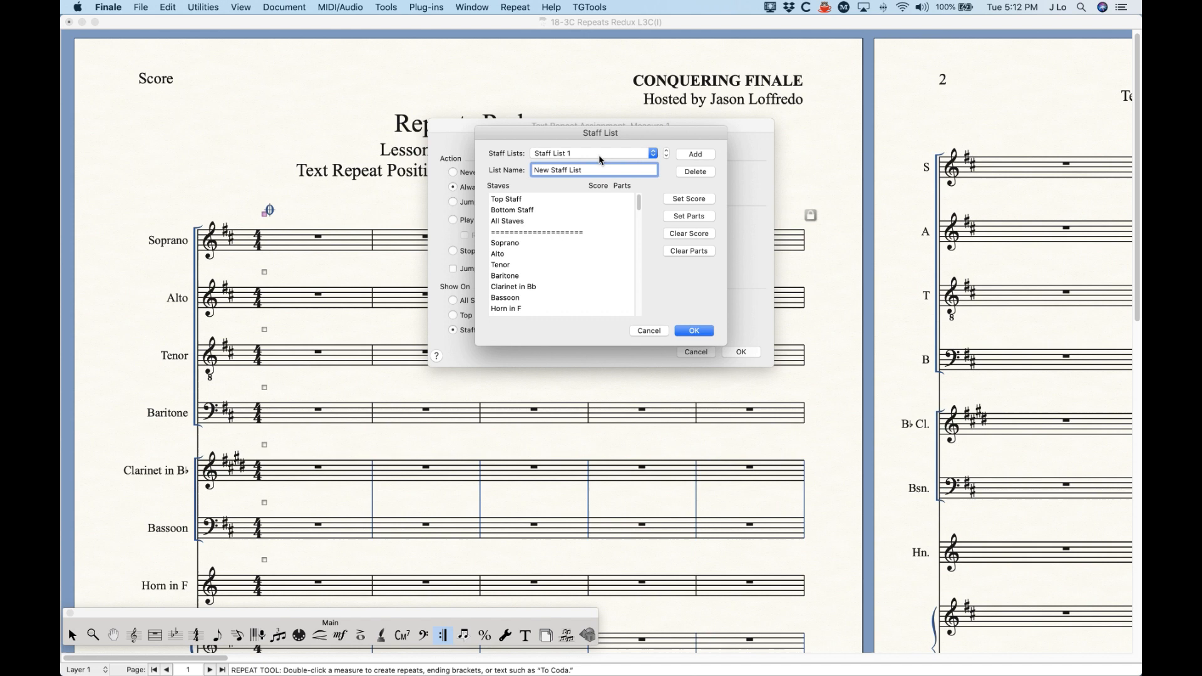
# Step: Try marking every staff for score and parts, toggle the Parts marks of Alto, Tenor and Baritone, and clear both columns
pyautogui.click(686, 199)
pyautogui.scroll(-3, 599, 276)
pyautogui.scroll(3, 599, 276)
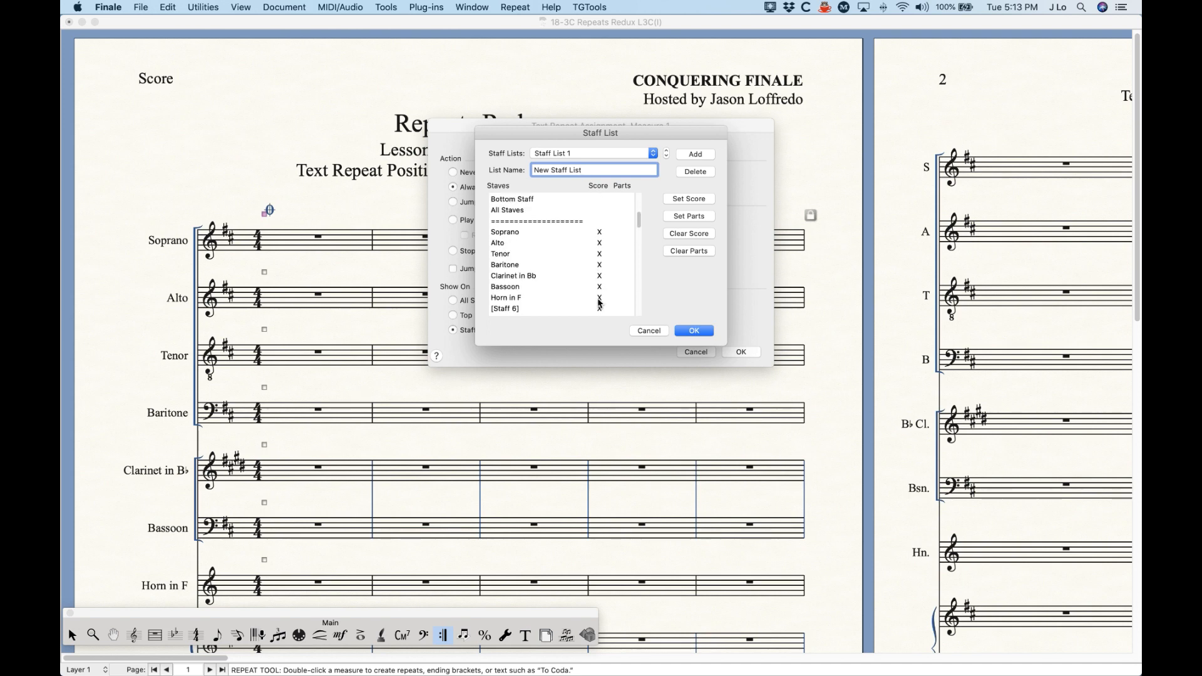
pyautogui.click(689, 219)
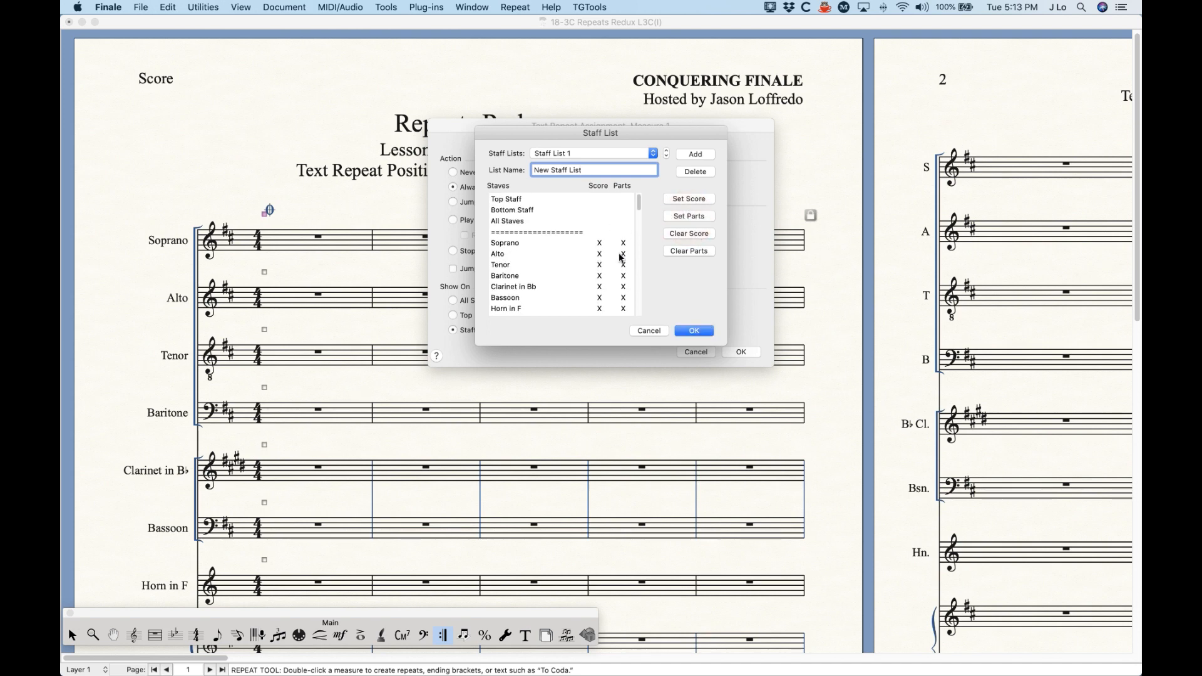
pyautogui.scroll(-3, 621, 266)
pyautogui.scroll(3, 621, 269)
pyautogui.click(623, 255)
pyautogui.click(624, 266)
pyautogui.click(623, 277)
pyautogui.click(687, 233)
pyautogui.click(689, 251)
# Step: Try the Score and Parts marks of the Top Staff, Bottom Staff and All Staves entries in the staff list
pyautogui.click(594, 201)
pyautogui.click(623, 200)
pyautogui.click(619, 210)
pyautogui.click(600, 221)
pyautogui.click(623, 221)
pyautogui.click(599, 220)
pyautogui.click(623, 221)
pyautogui.click(598, 211)
pyautogui.click(599, 199)
pyautogui.click(623, 200)
pyautogui.click(624, 211)
# Step: Cycle the Score marks of the Soprano and Alto staves in the staff list
pyautogui.click(599, 242)
pyautogui.click(598, 243)
pyautogui.click(598, 242)
pyautogui.click(599, 253)
pyautogui.click(596, 254)
pyautogui.click(598, 254)
pyautogui.click(600, 244)
pyautogui.click(598, 244)
# Step: Mark All Staves for the score in the staff list, apply it to measure 1's coda sign, and undo the assignment
pyautogui.click(600, 222)
pyautogui.click(611, 242)
pyautogui.click(698, 332)
pyautogui.click(742, 353)
pyautogui.scroll(-10, 339, 453)
pyautogui.scroll(10, 342, 466)
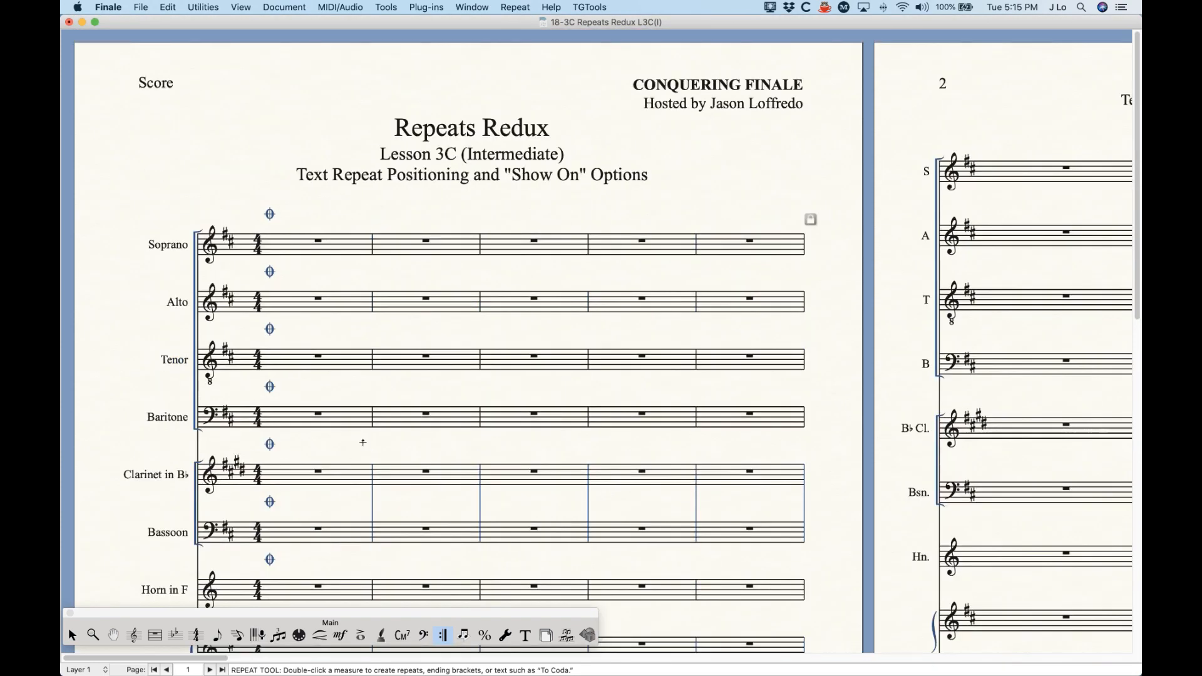
pyautogui.press('super+z')
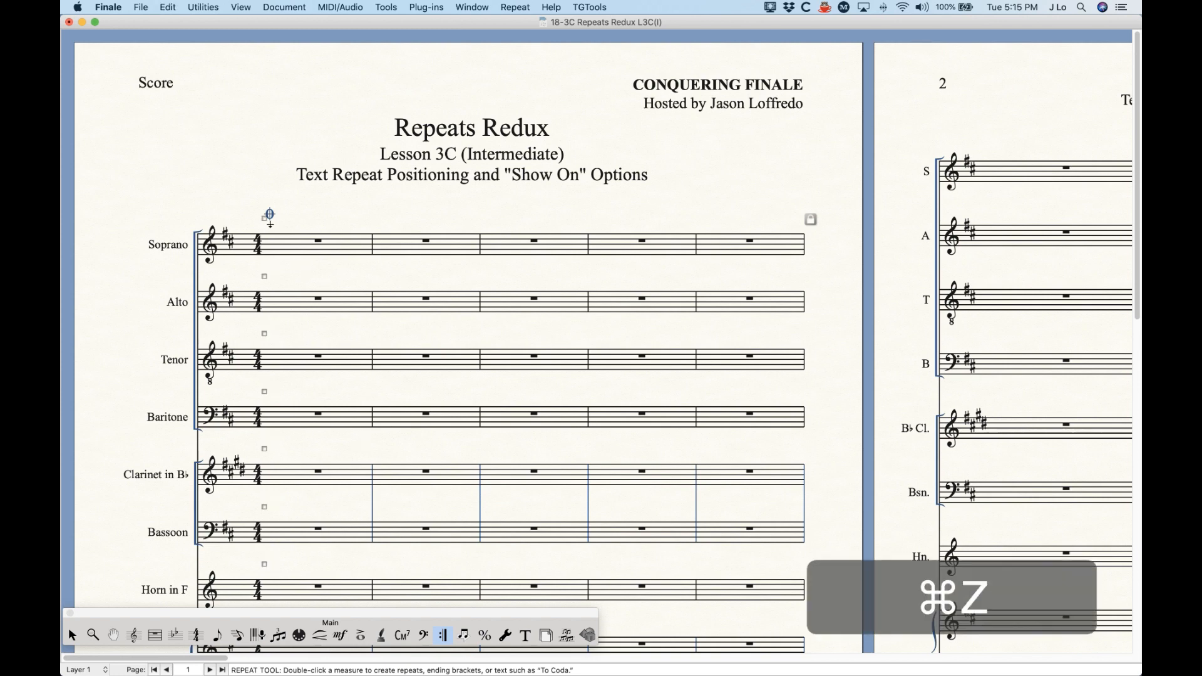
# Step: Set measure 1's coda sign to show on All Staves and check it down the score's staves
pyautogui.doubleClick(266, 220)
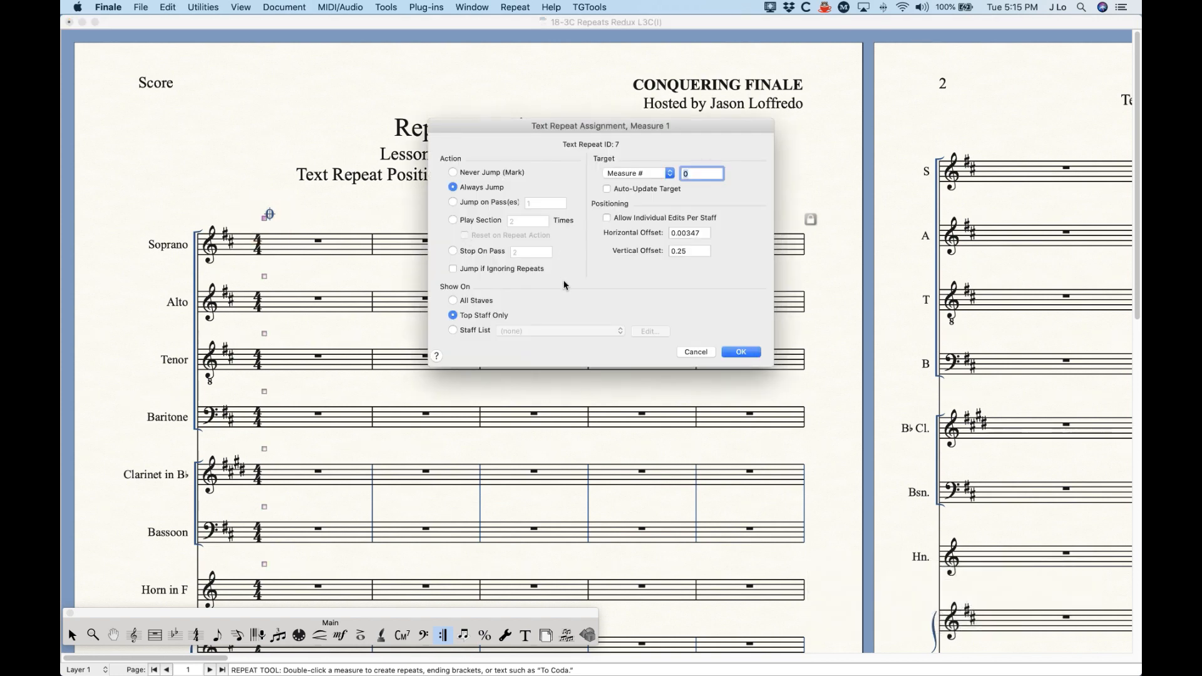
pyautogui.click(453, 301)
pyautogui.click(741, 353)
pyautogui.scroll(-10, 356, 441)
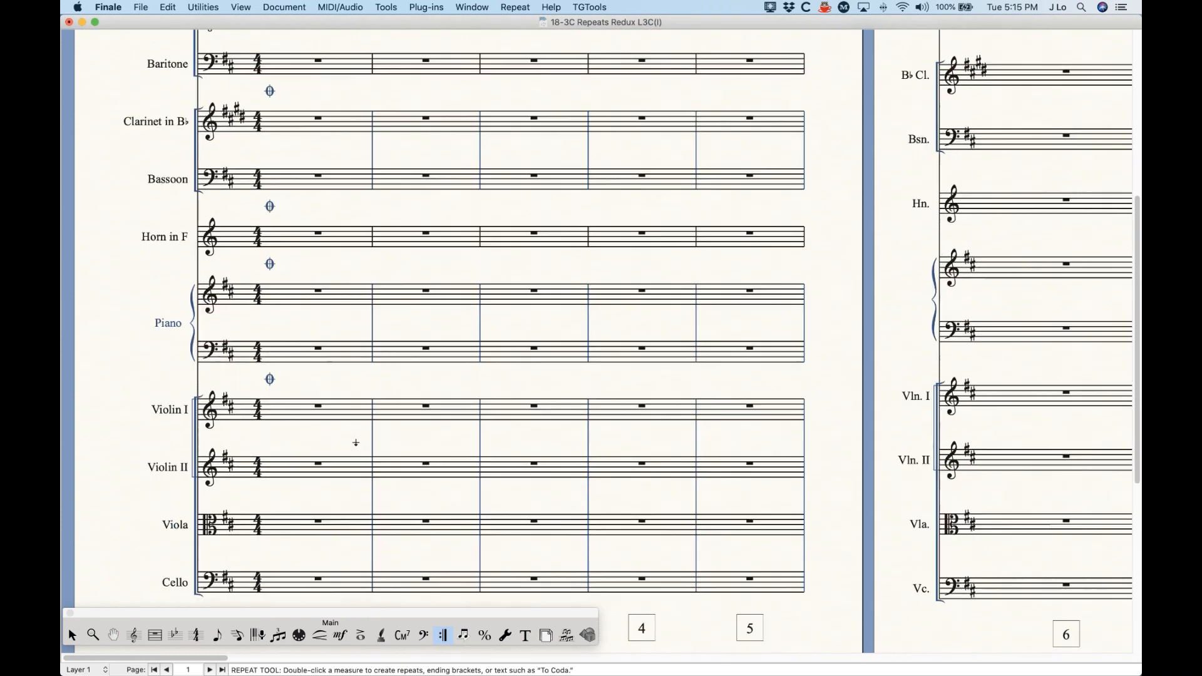
pyautogui.scroll(10, 313, 463)
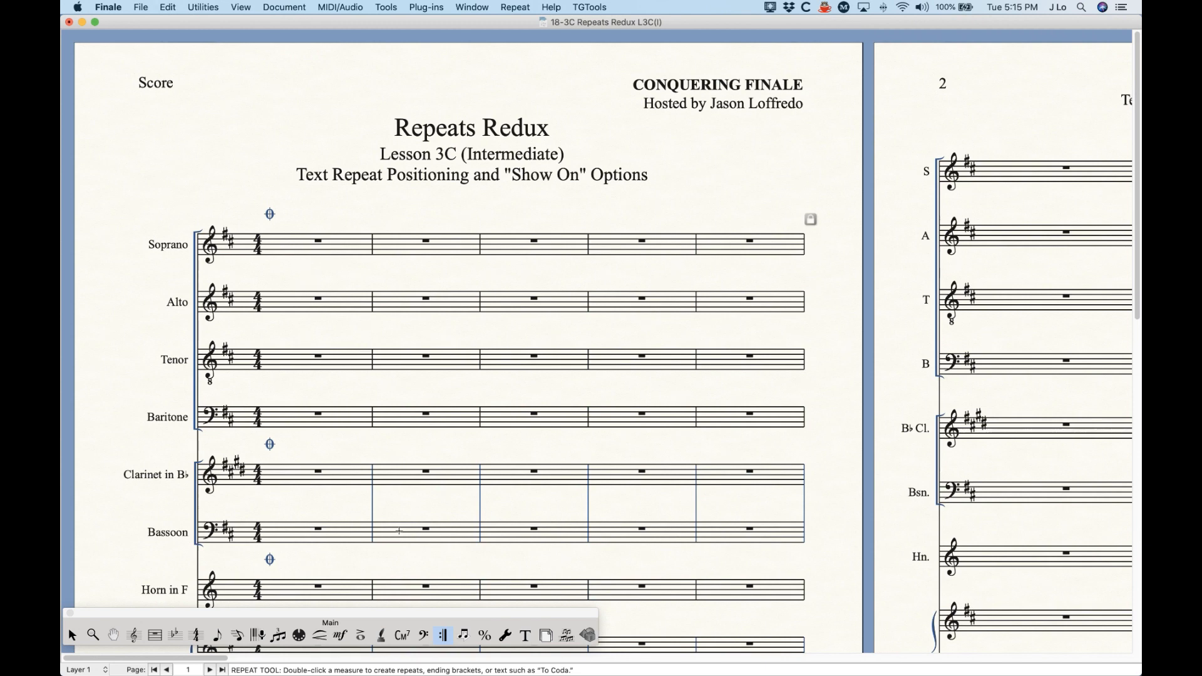
# Step: Check the Endings and Text Repeats display setting in the Staff Attributes of the Soprano and Alto staves
pyautogui.click(134, 636)
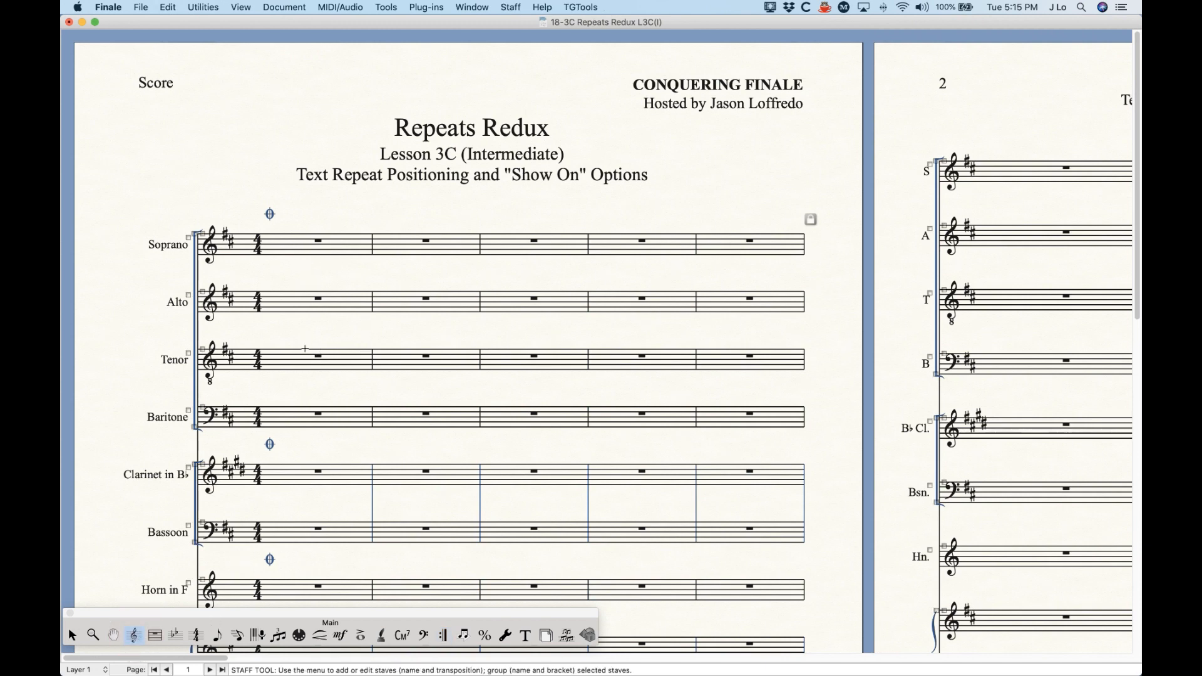
pyautogui.doubleClick(319, 243)
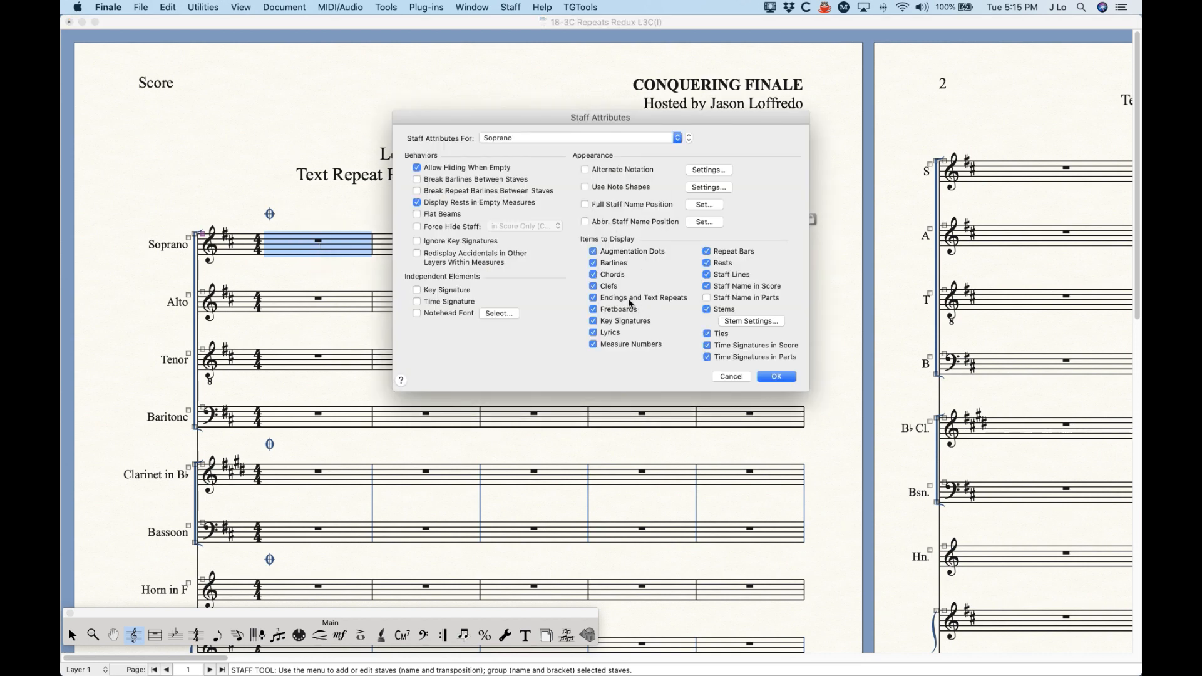
pyautogui.click(557, 137)
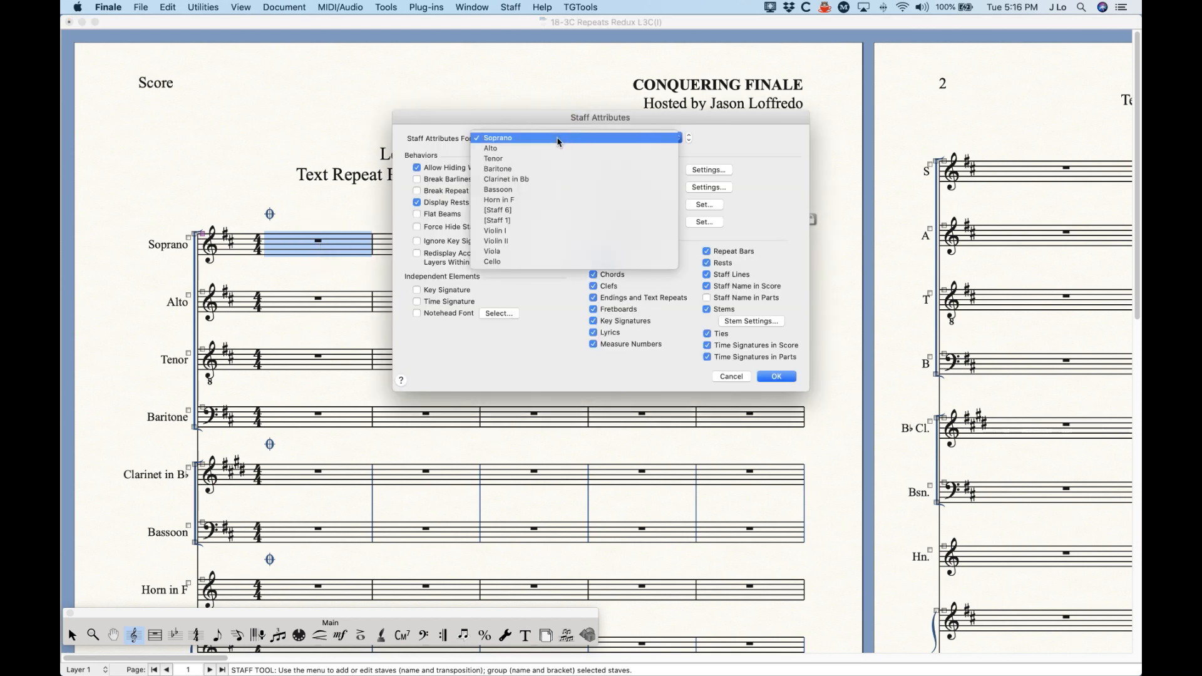
pyautogui.click(557, 149)
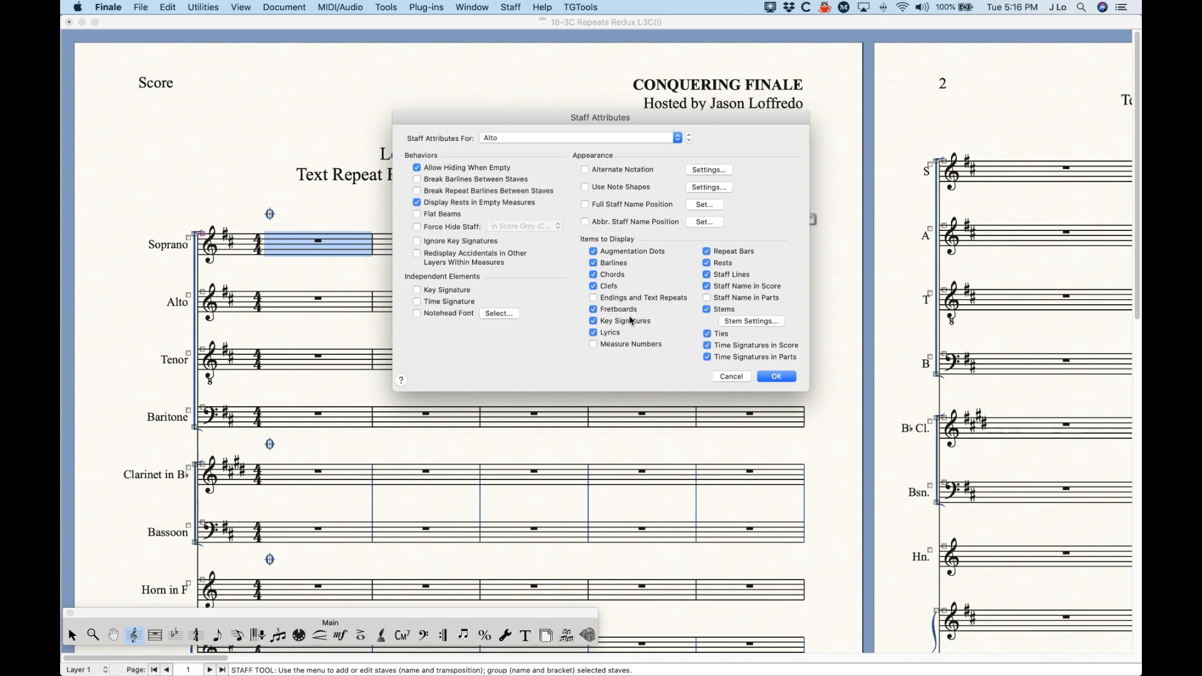
pyautogui.click(776, 376)
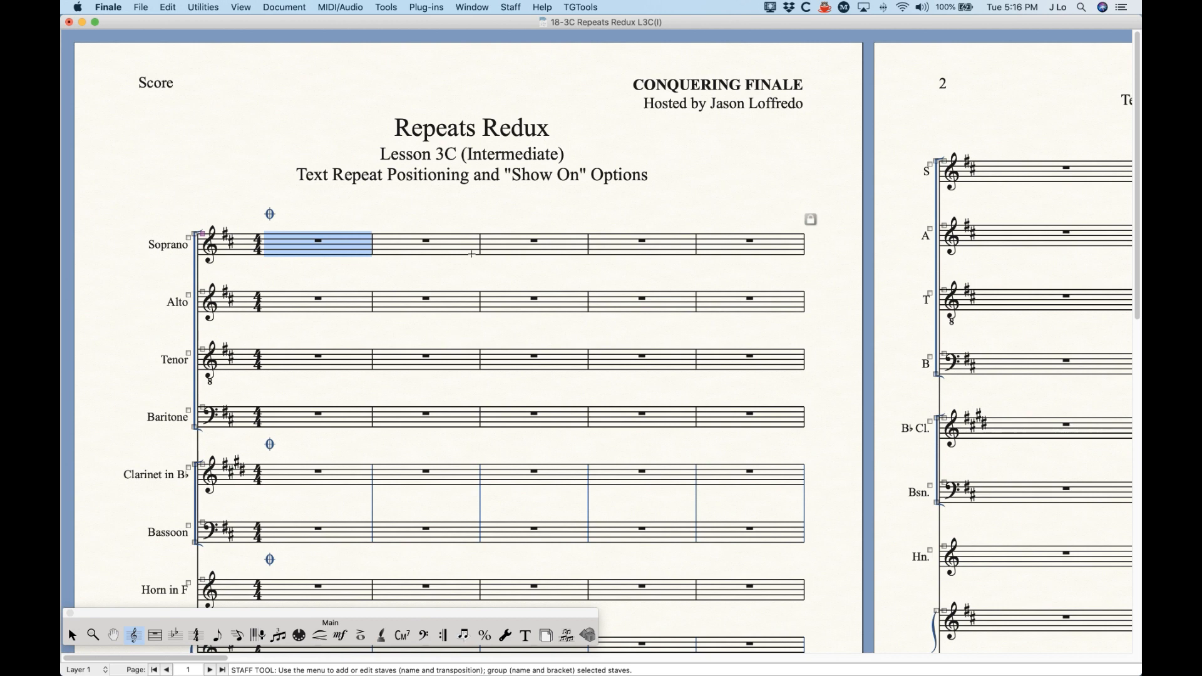
pyautogui.click(454, 210)
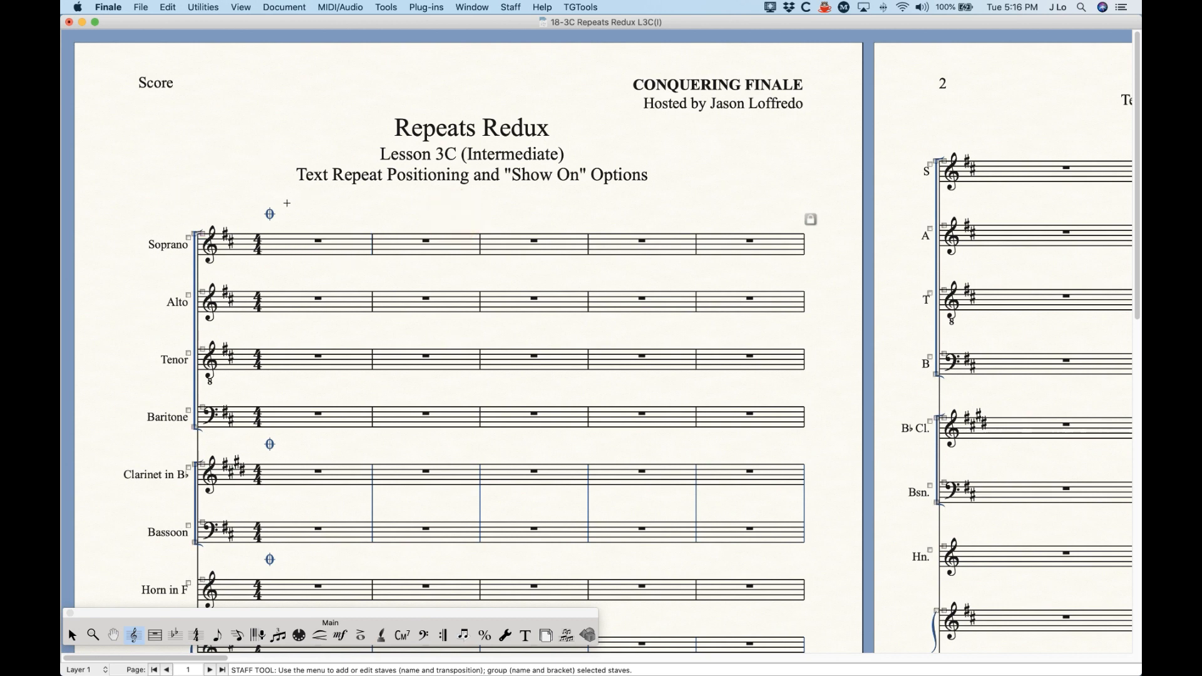
# Step: Review the coda sign in the linked parts from Soprano to Clarinet in Bb, and return to the score
pyautogui.press('super+alt+period')
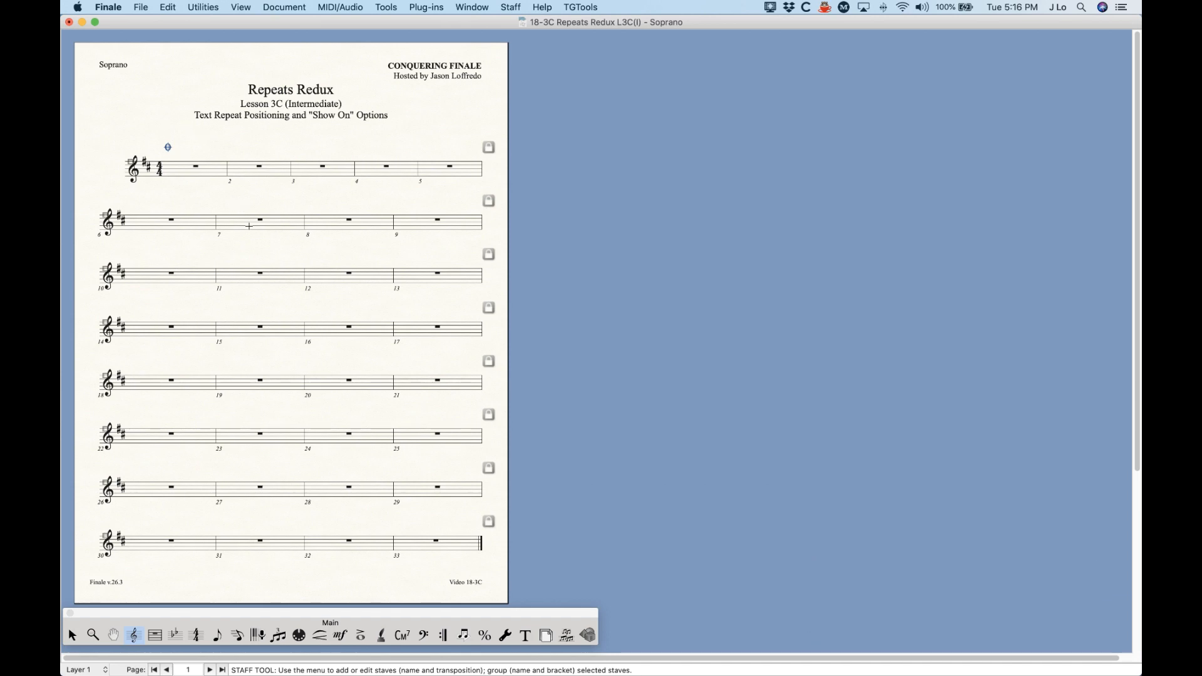
pyautogui.press('super+alt+period')
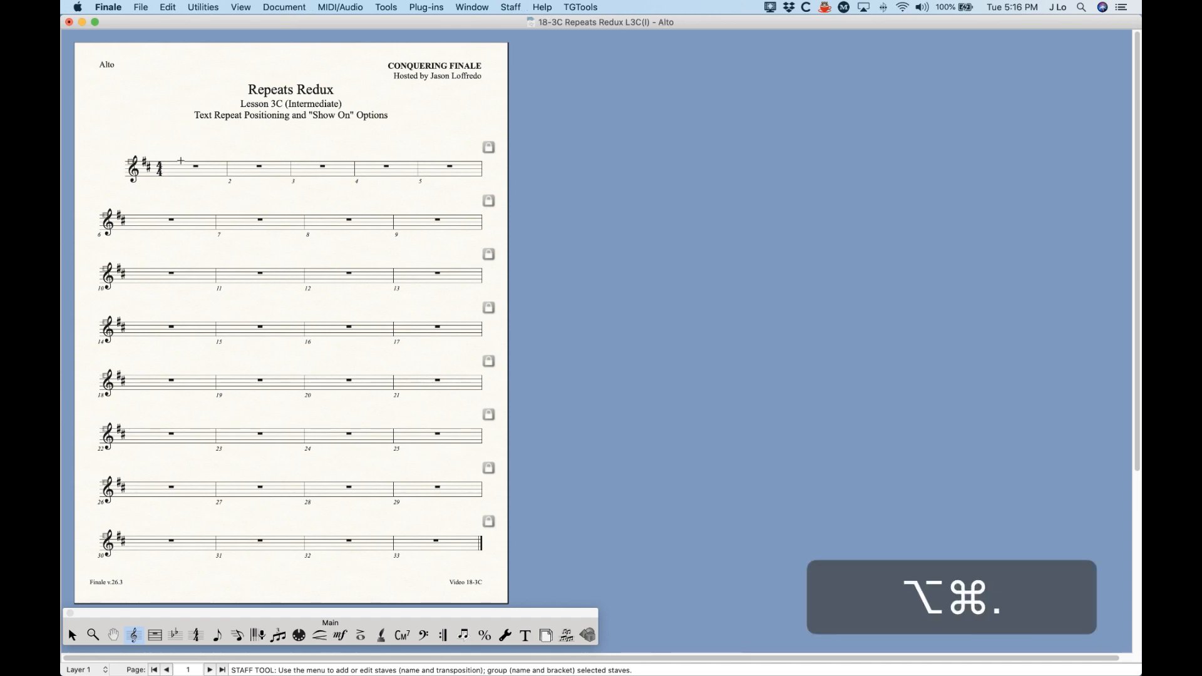
pyautogui.press('super+alt+period')
pyautogui.press('super+alt+period')
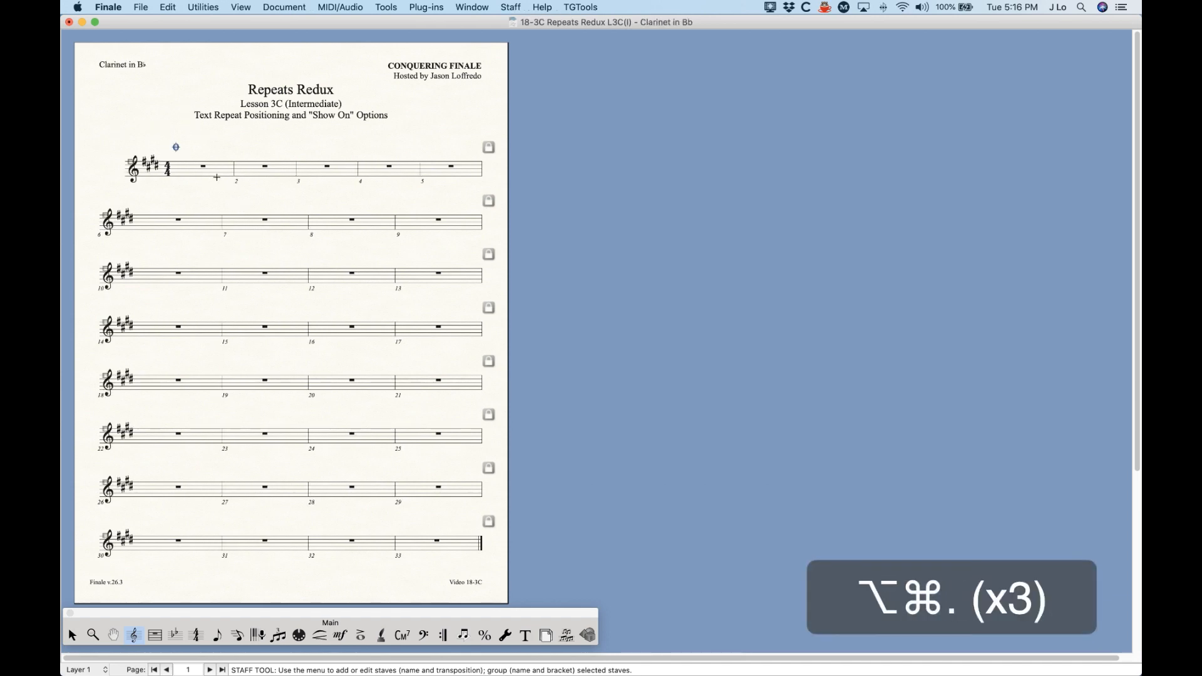
pyautogui.press('super+alt+comma')
pyautogui.press('super+alt+comma')
pyautogui.press('super+alt+comma')
pyautogui.press('super+alt+comma')
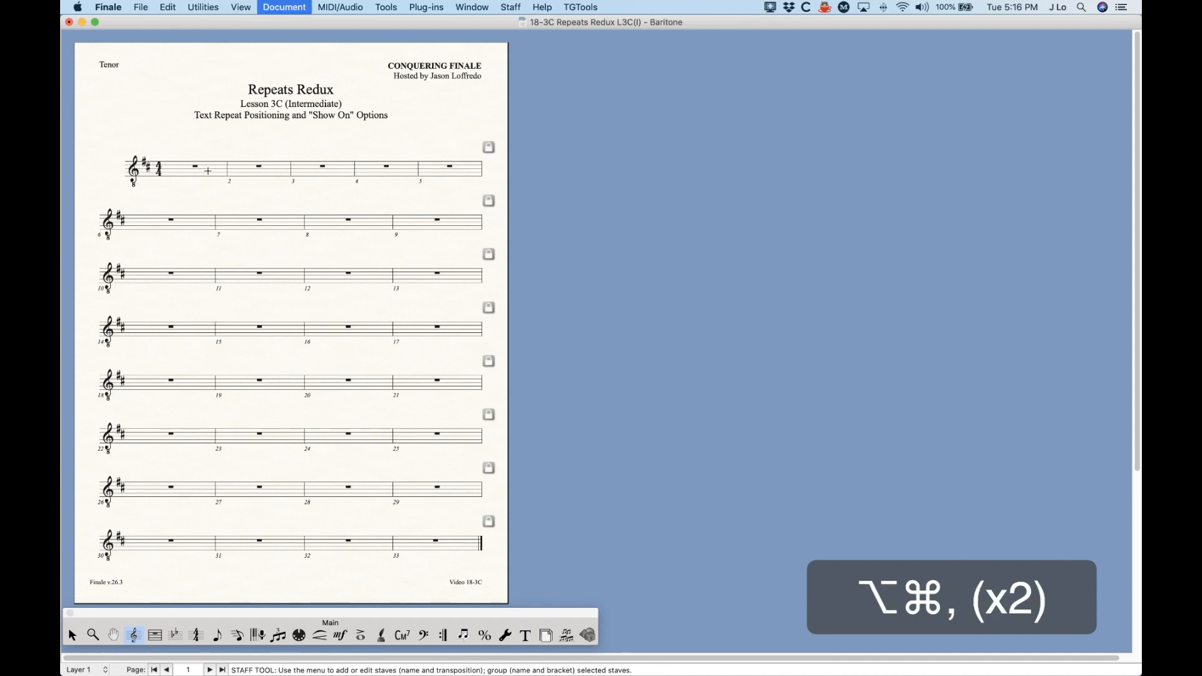
pyautogui.press('super+alt+comma')
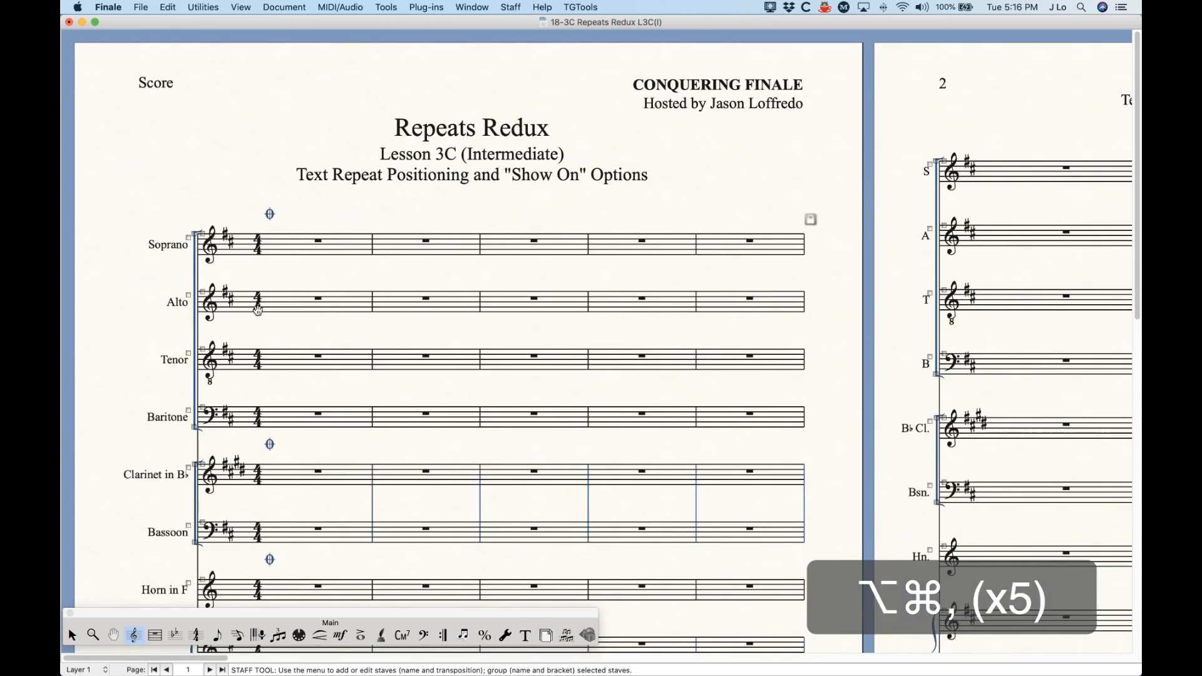
# Step: Change the Show On option of measure 1's coda sign to the staff list New Staff List
pyautogui.click(443, 635)
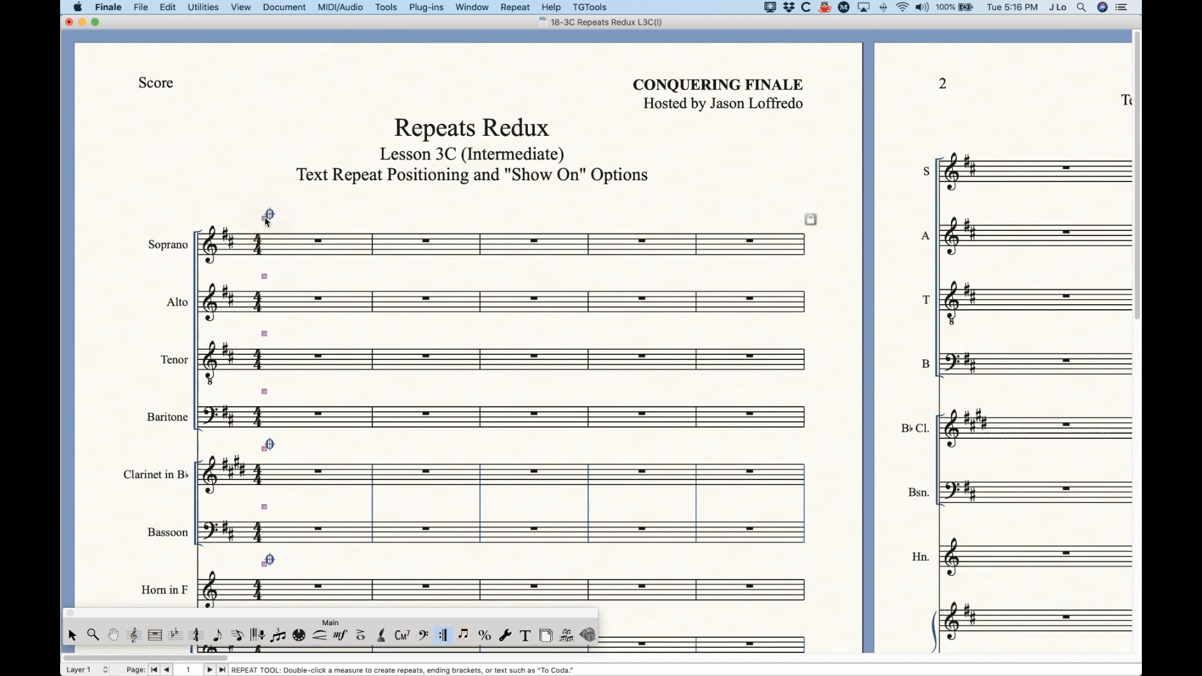
pyautogui.doubleClick(265, 220)
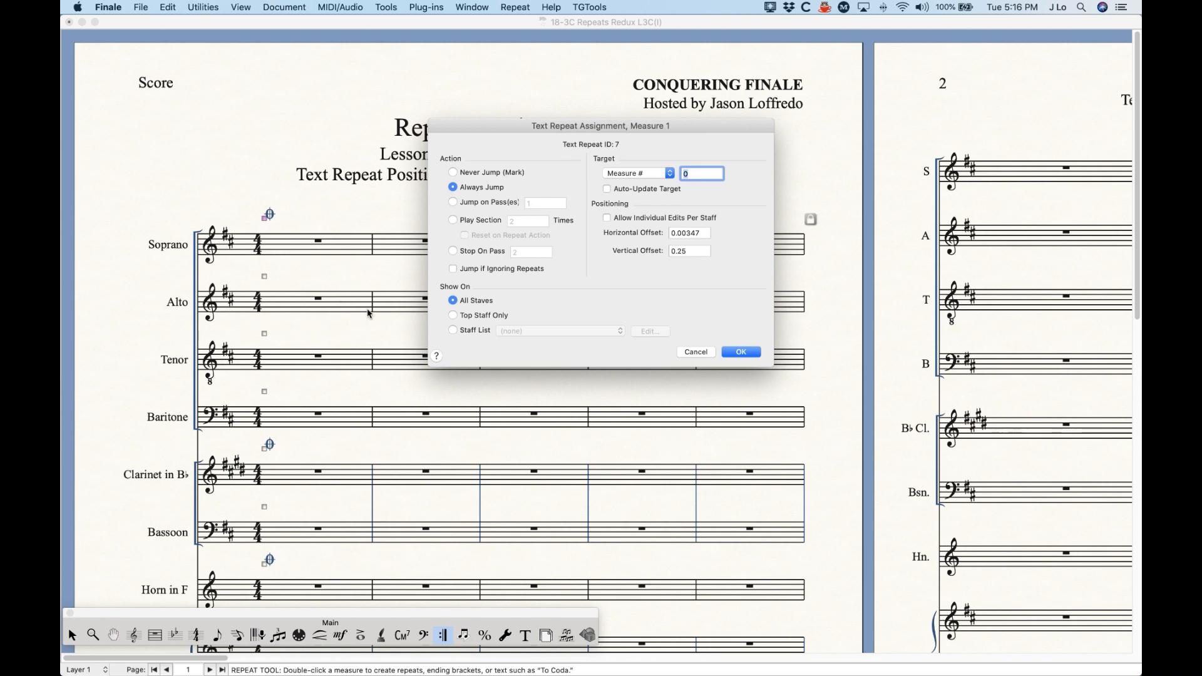
pyautogui.click(454, 330)
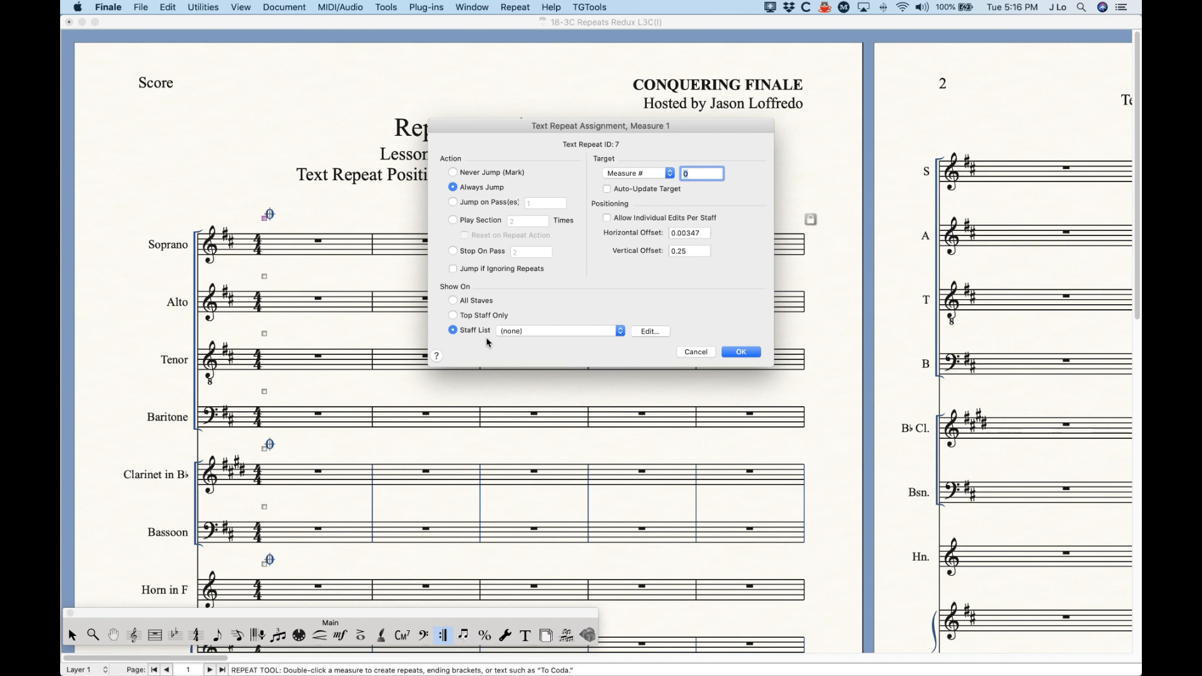
pyautogui.click(544, 330)
pyautogui.click(542, 361)
# Step: Mark All Staves for the score and force Top Staff (F) for the parts in the staff list, and apply it
pyautogui.click(648, 331)
pyautogui.click(600, 221)
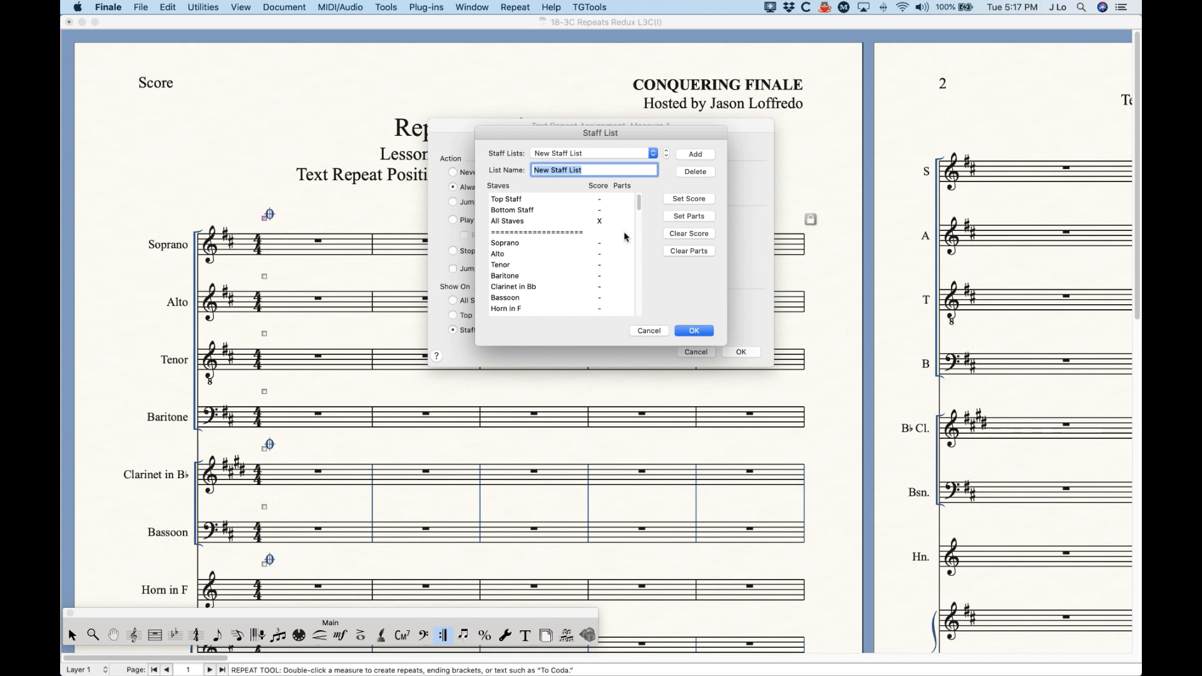
pyautogui.click(623, 198)
pyautogui.click(695, 330)
pyautogui.click(740, 352)
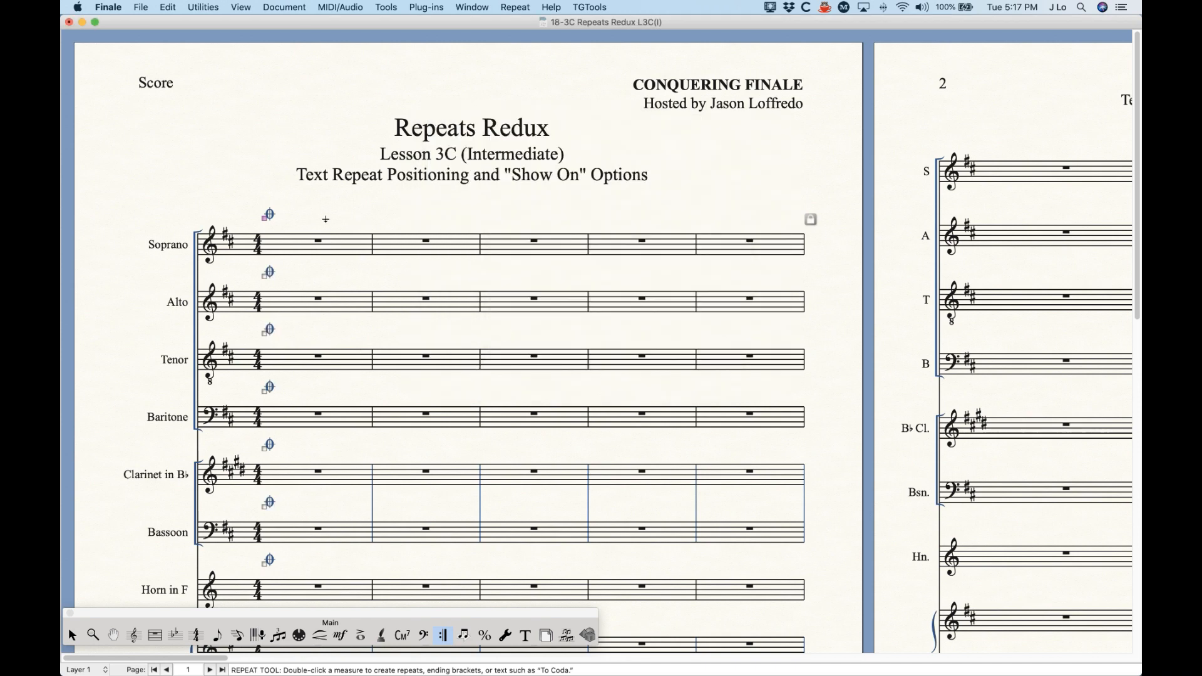
# Step: Reopen the staff list assigned to measure 1's coda sign and clear all its Score marks
pyautogui.doubleClick(264, 220)
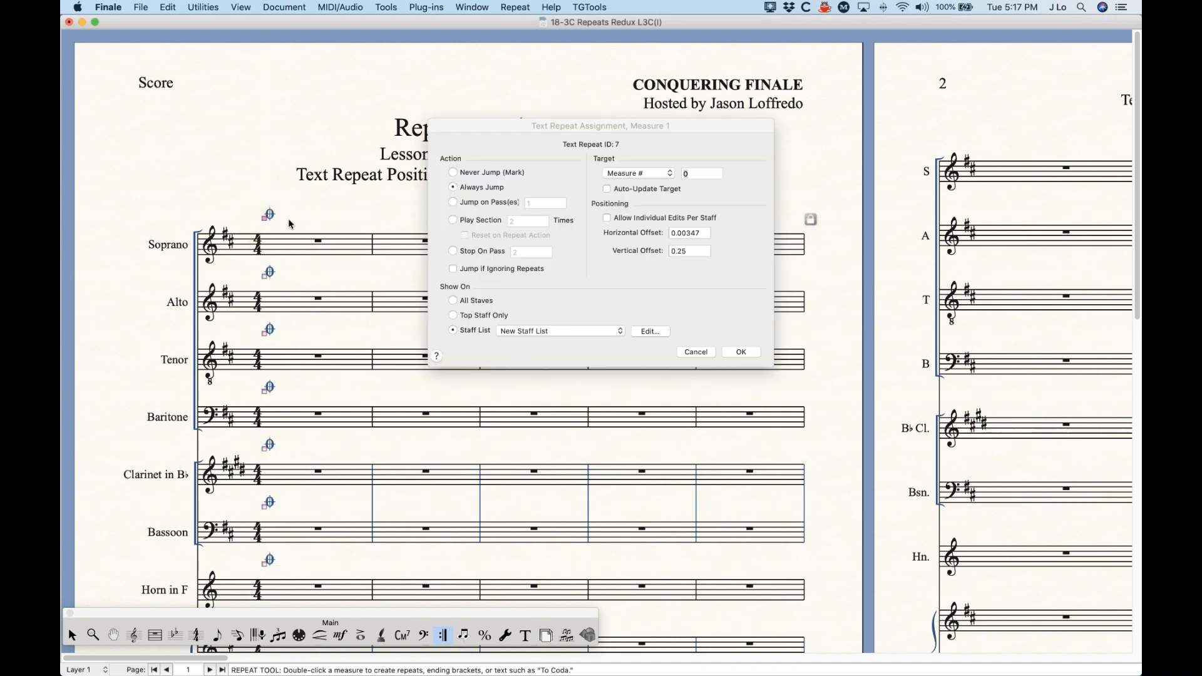
pyautogui.click(644, 329)
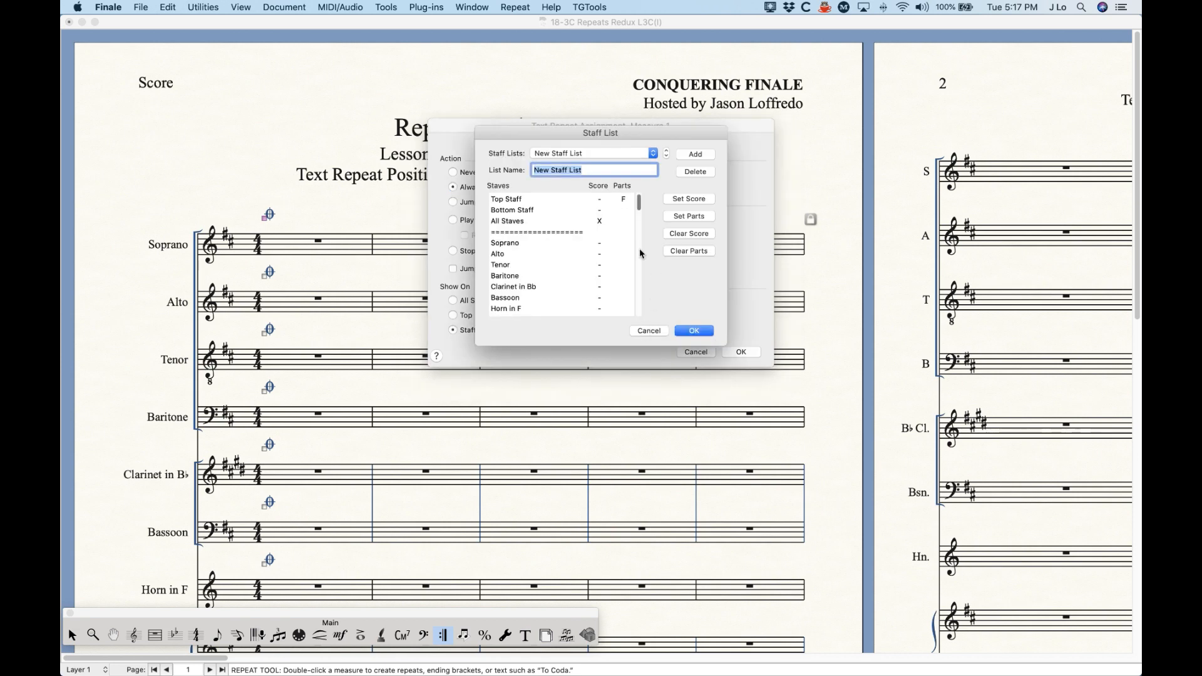
pyautogui.click(604, 225)
pyautogui.click(606, 229)
pyautogui.click(688, 233)
# Step: Try forced Score marks on Top Staff and Bottom Staff, remove them, mark All Staves with X for the score, and apply the list
pyautogui.click(599, 211)
pyautogui.click(600, 211)
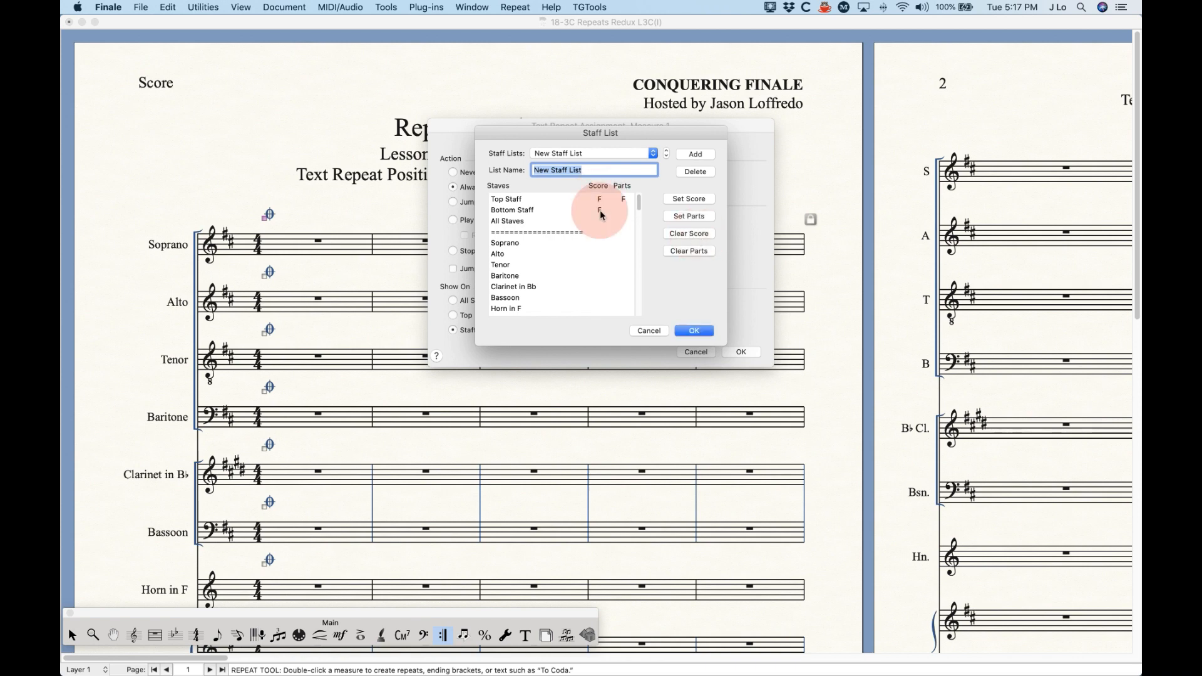
pyautogui.click(600, 211)
pyautogui.click(599, 199)
pyautogui.click(601, 220)
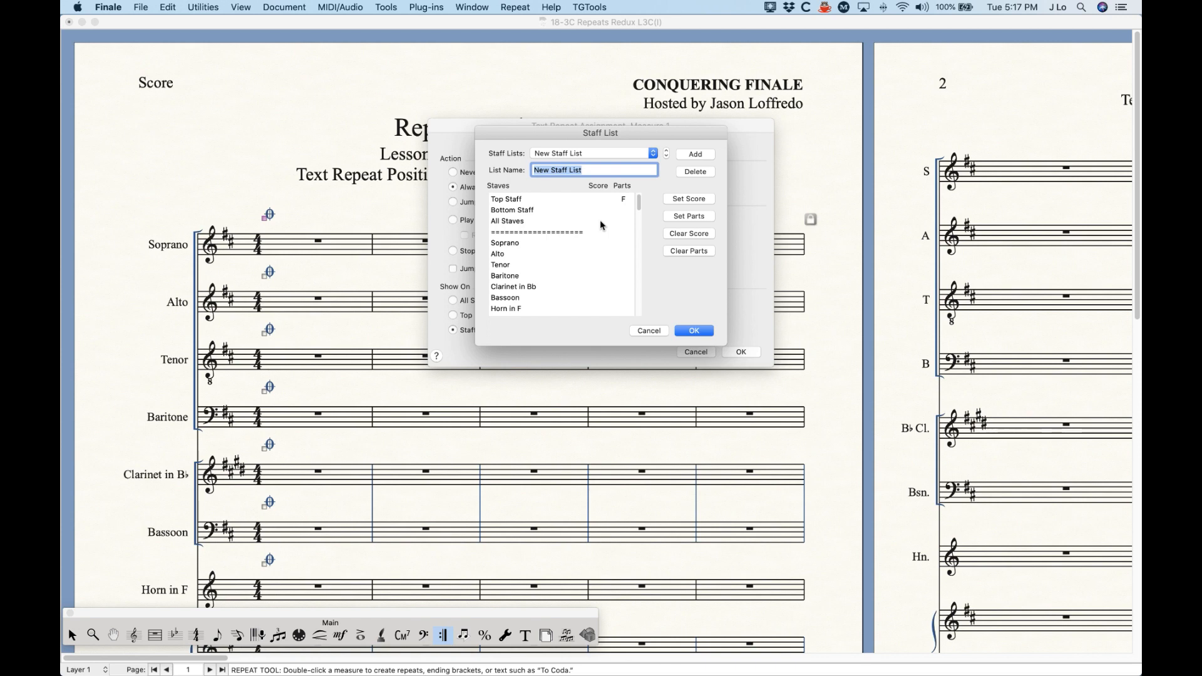
pyautogui.click(693, 331)
pyautogui.click(741, 351)
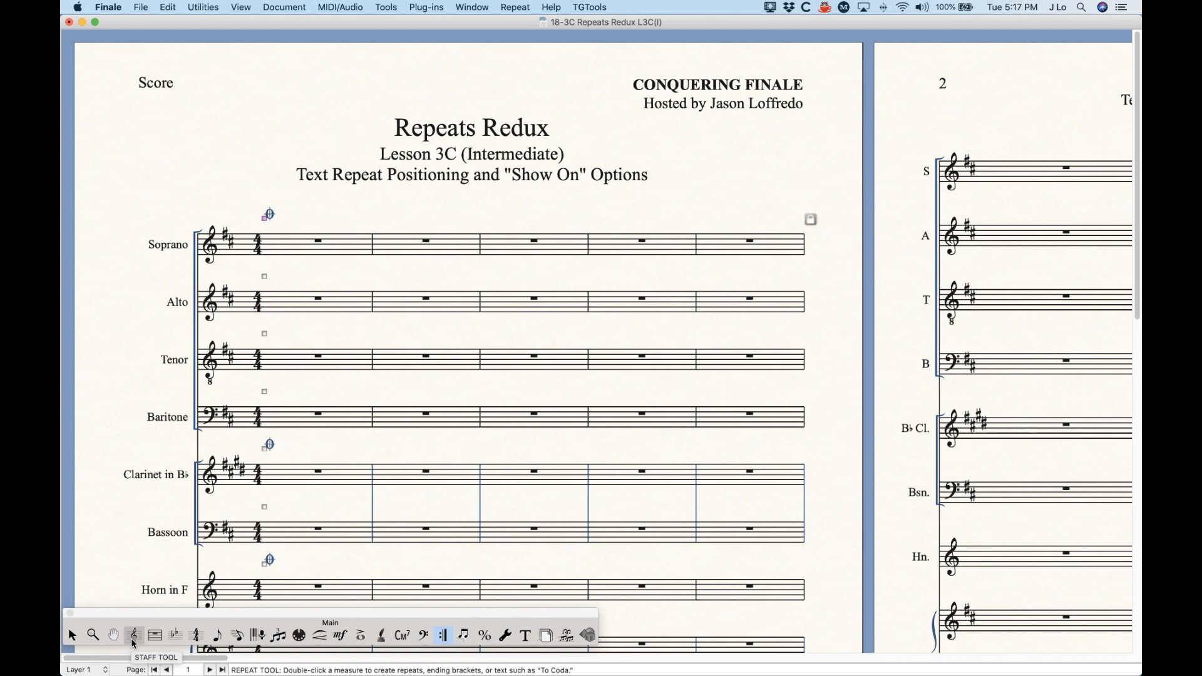
# Step: Review the coda sign in every linked part from Soprano through Cello, and return to the score
pyautogui.press('alt+super')
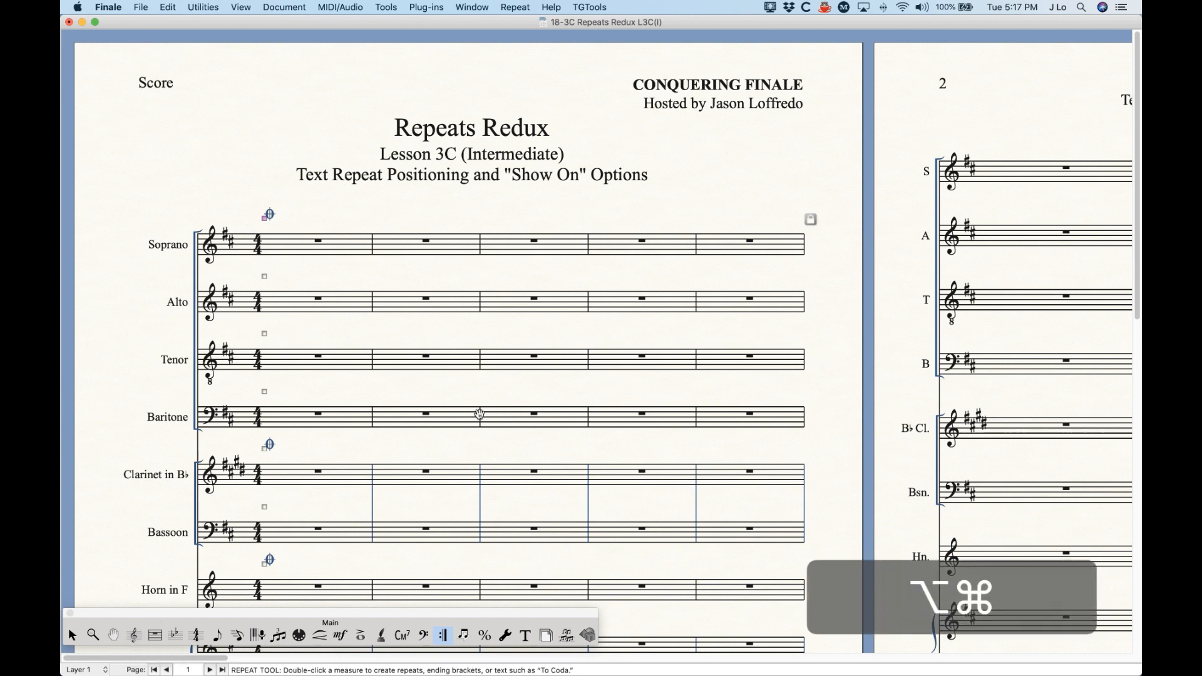
pyautogui.press('alt+super+period')
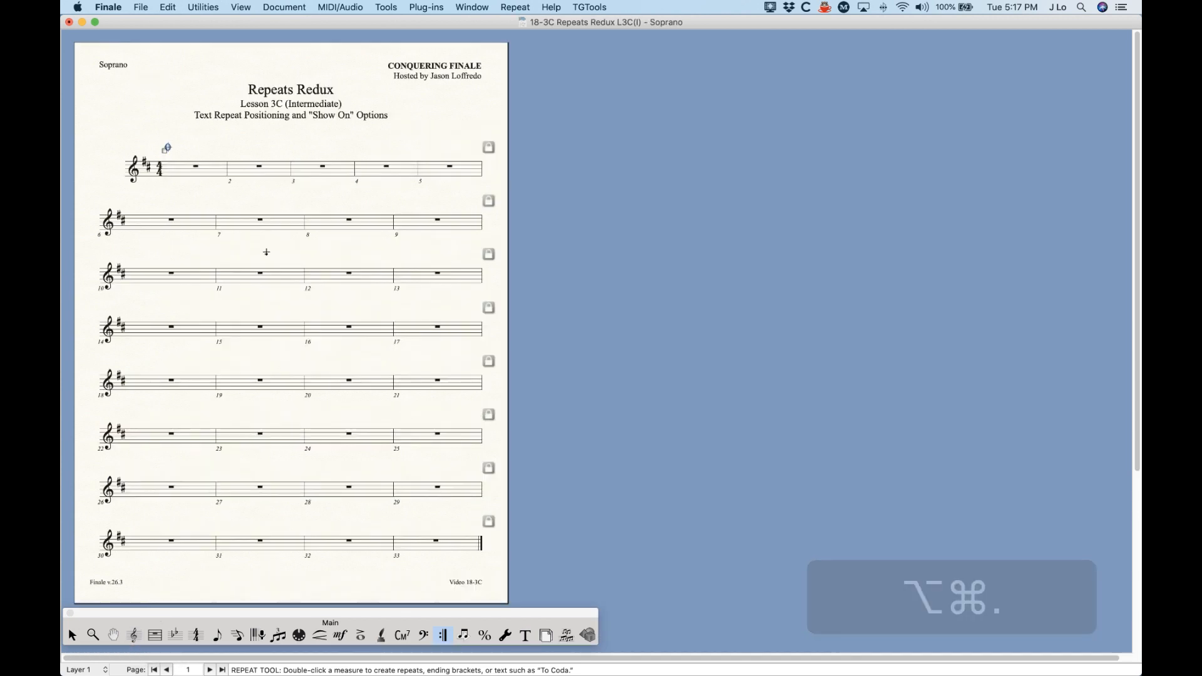
pyautogui.press('alt+super+period')
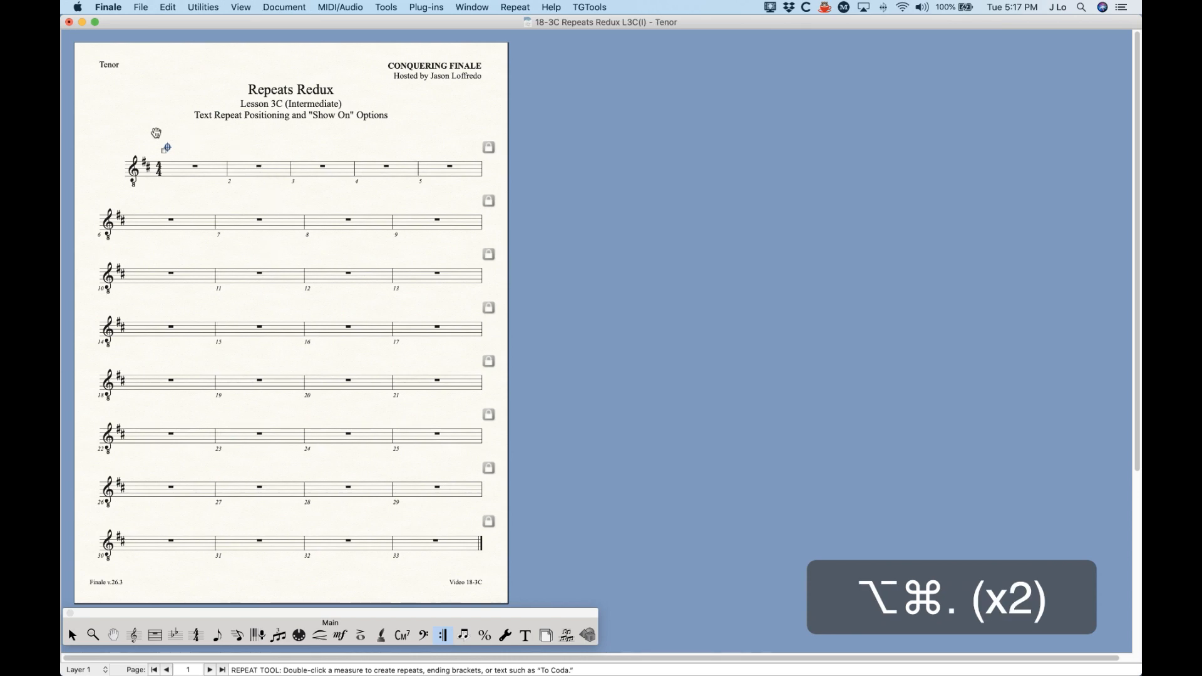
pyautogui.press('alt+super+period')
pyautogui.press('alt+super+period')
pyautogui.press('alt+super+period')
pyautogui.press('alt+super+period')
pyautogui.press('alt+super+period')
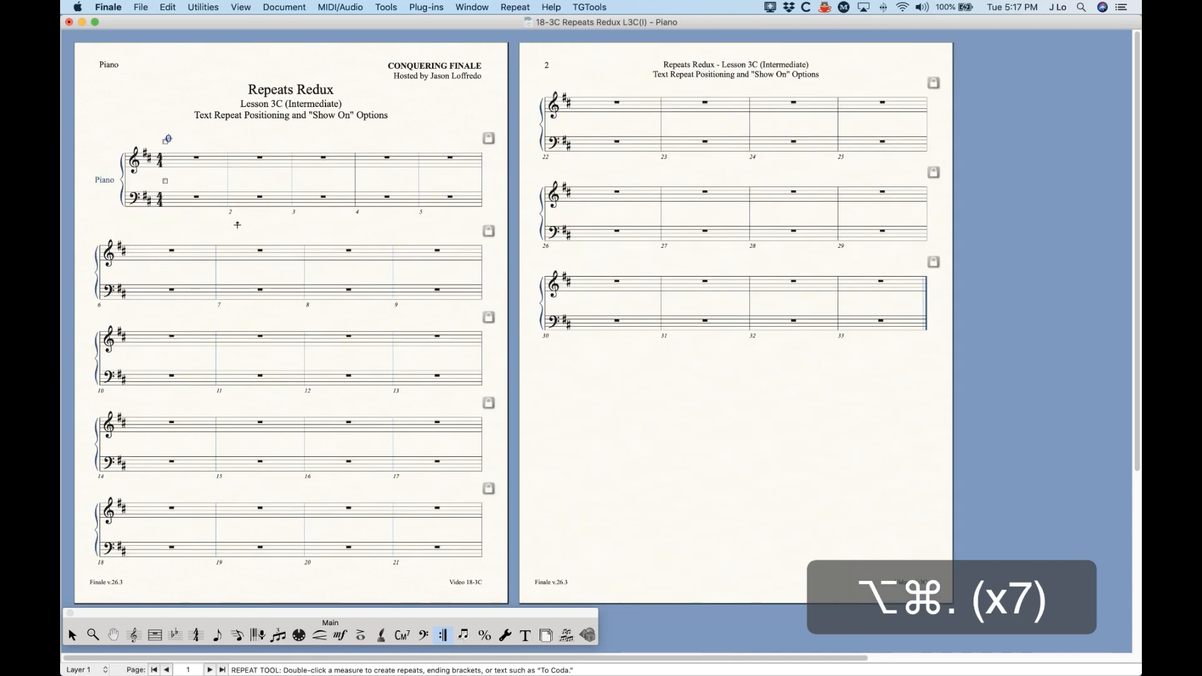
pyautogui.press('alt+super+period')
pyautogui.press('alt+super+period')
pyautogui.press('alt+super+period')
pyautogui.press('alt+super+period')
pyautogui.press('alt+super+period')
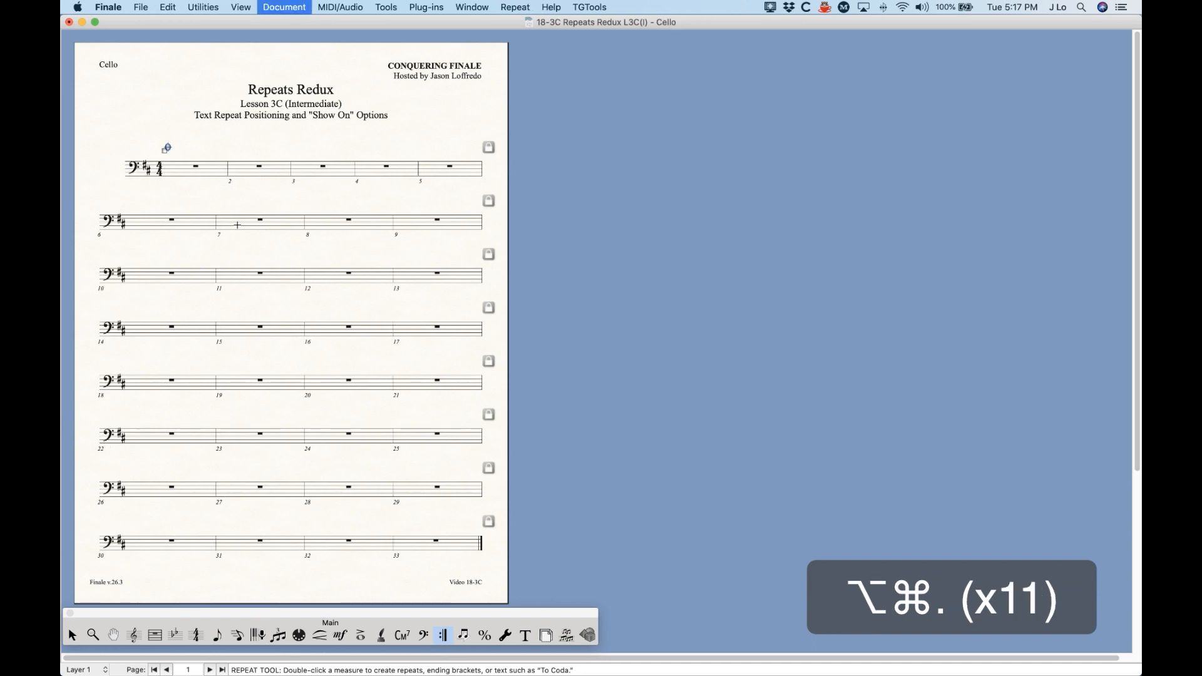
pyautogui.scroll(5, 300, 364)
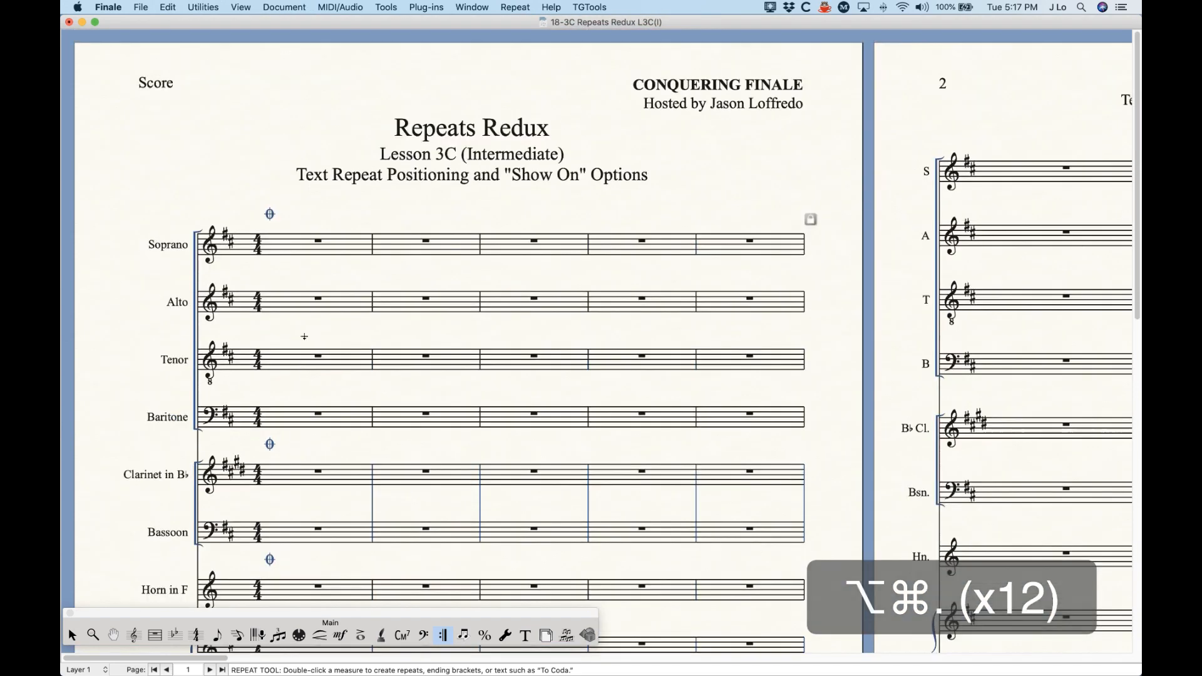
# Step: Review the Score and Parts marks in the staff list of measure 1's coda sign, and leave without changes
pyautogui.click(442, 636)
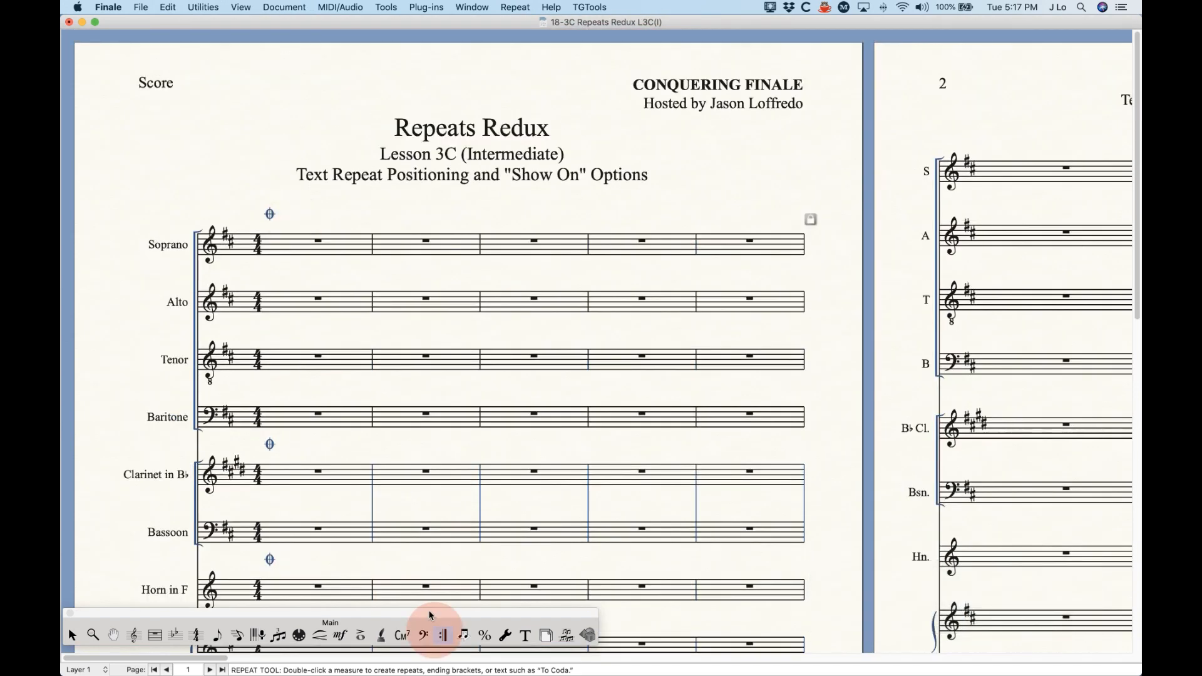
pyautogui.click(279, 230)
pyautogui.doubleClick(264, 218)
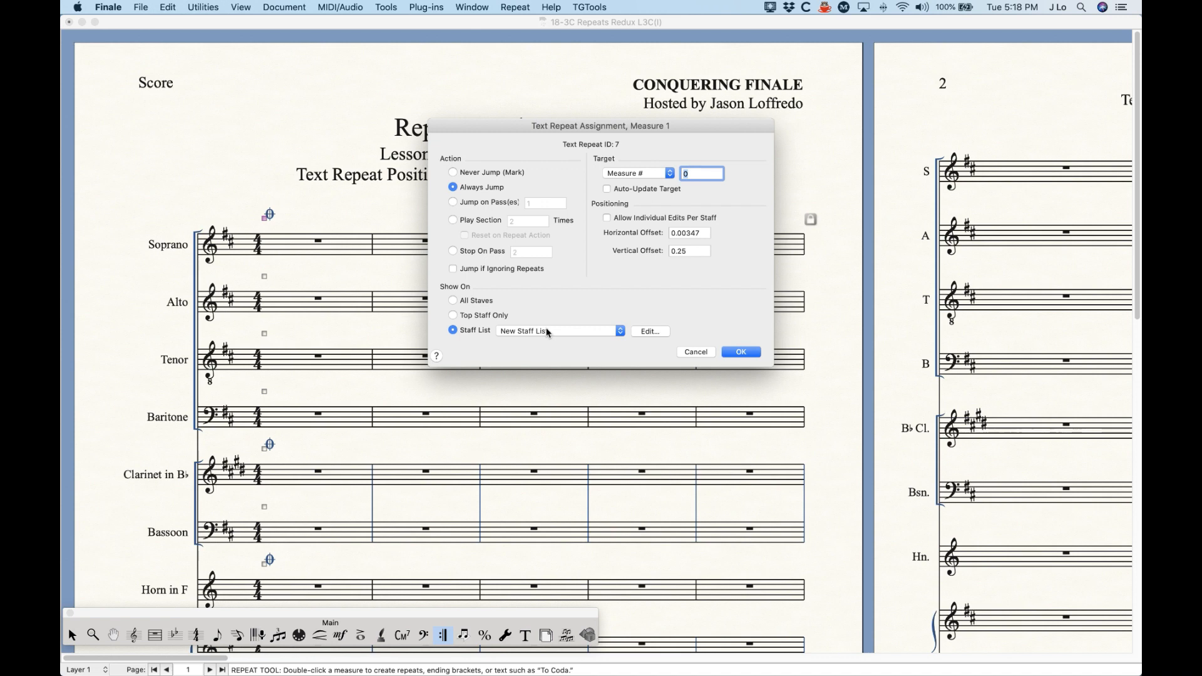
pyautogui.click(648, 331)
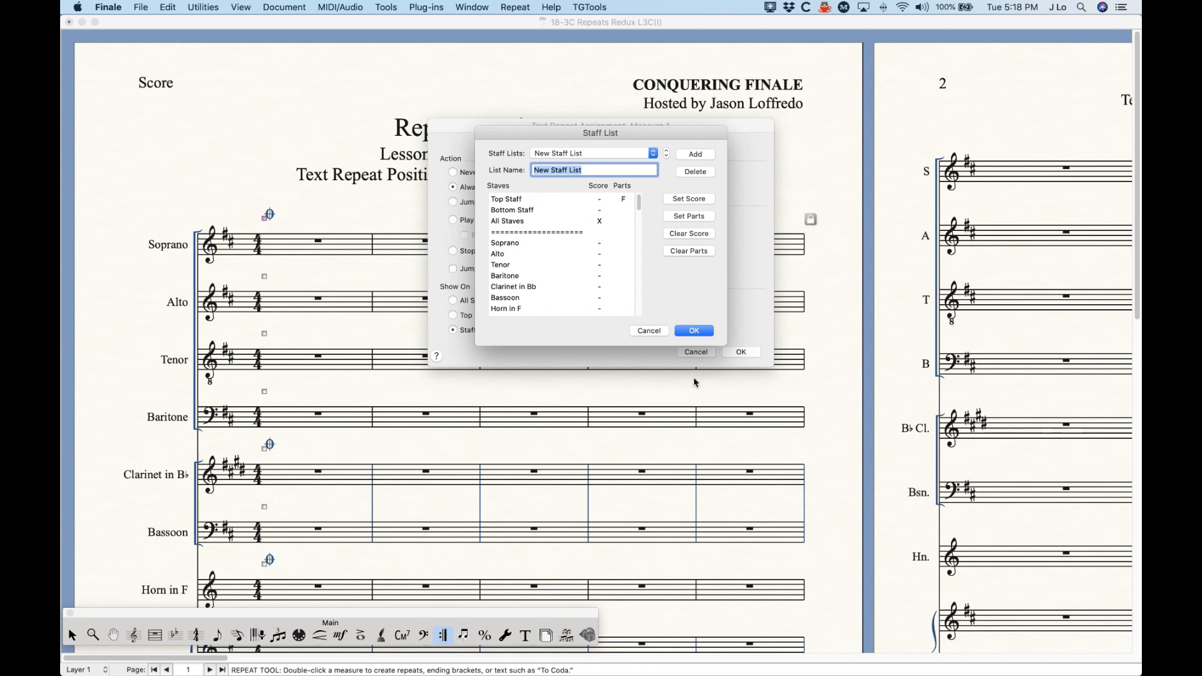
pyautogui.click(656, 332)
pyautogui.click(690, 352)
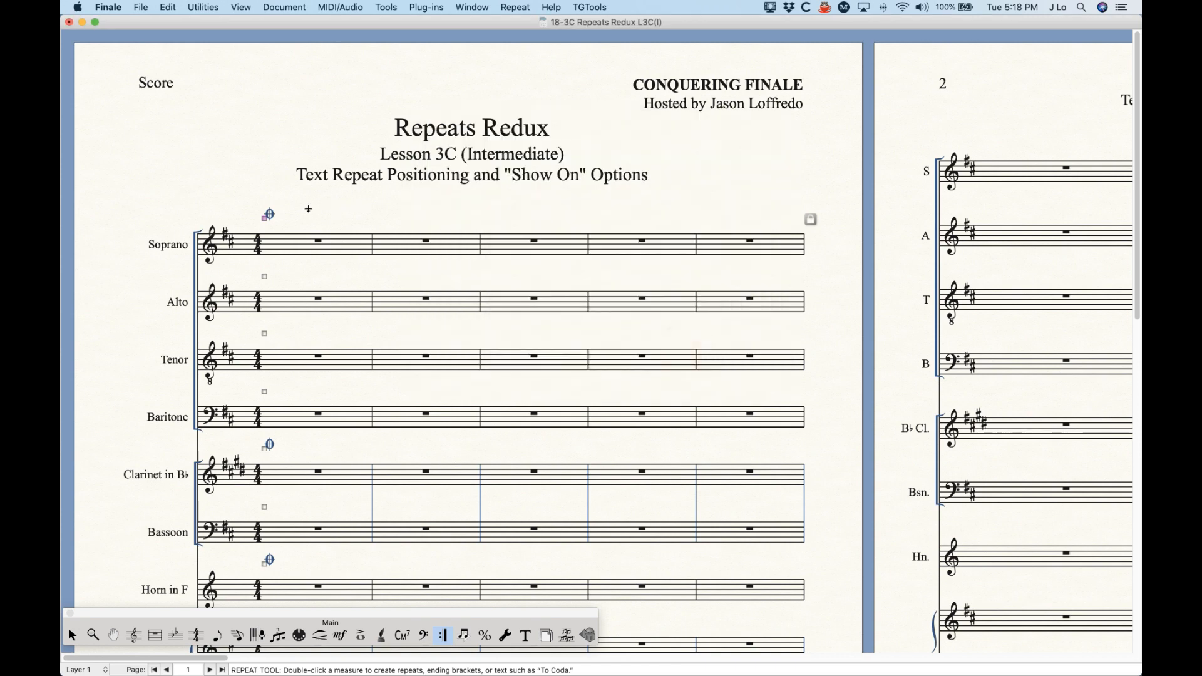
# Step: Delete measure 1's coda sign, and review the assignment options of a segno for measure 4 without placing it
pyautogui.press('BackSpace')
pyautogui.click(637, 241)
pyautogui.press('Return')
pyautogui.click(486, 291)
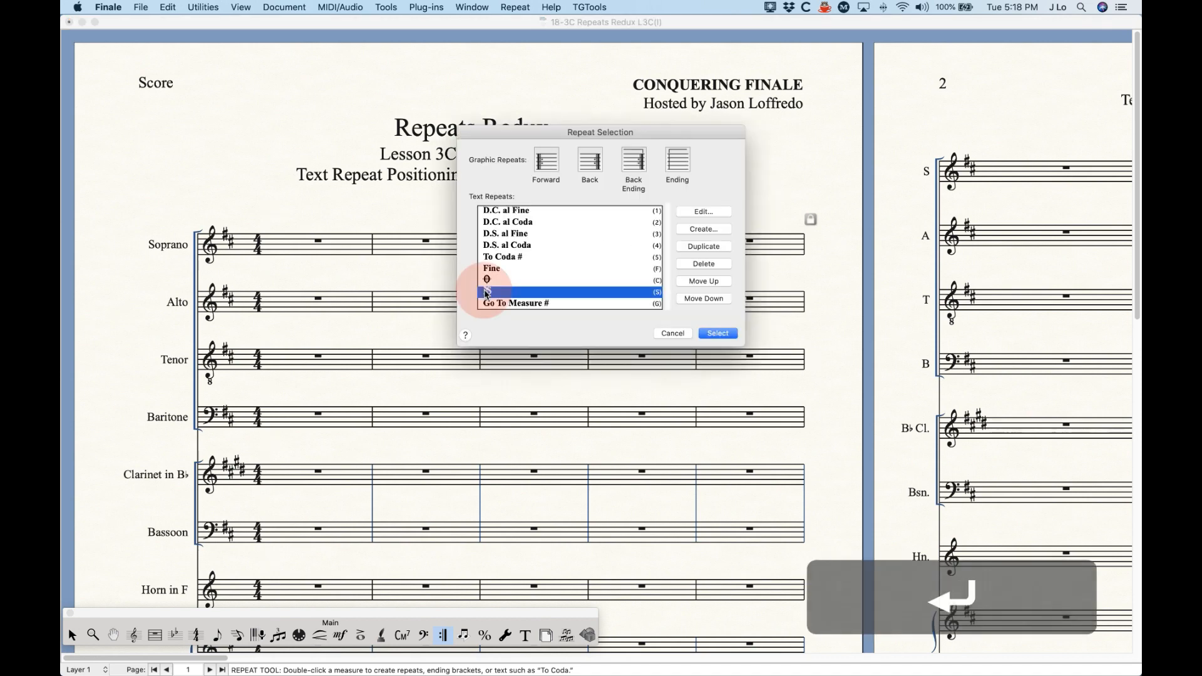
pyautogui.click(717, 333)
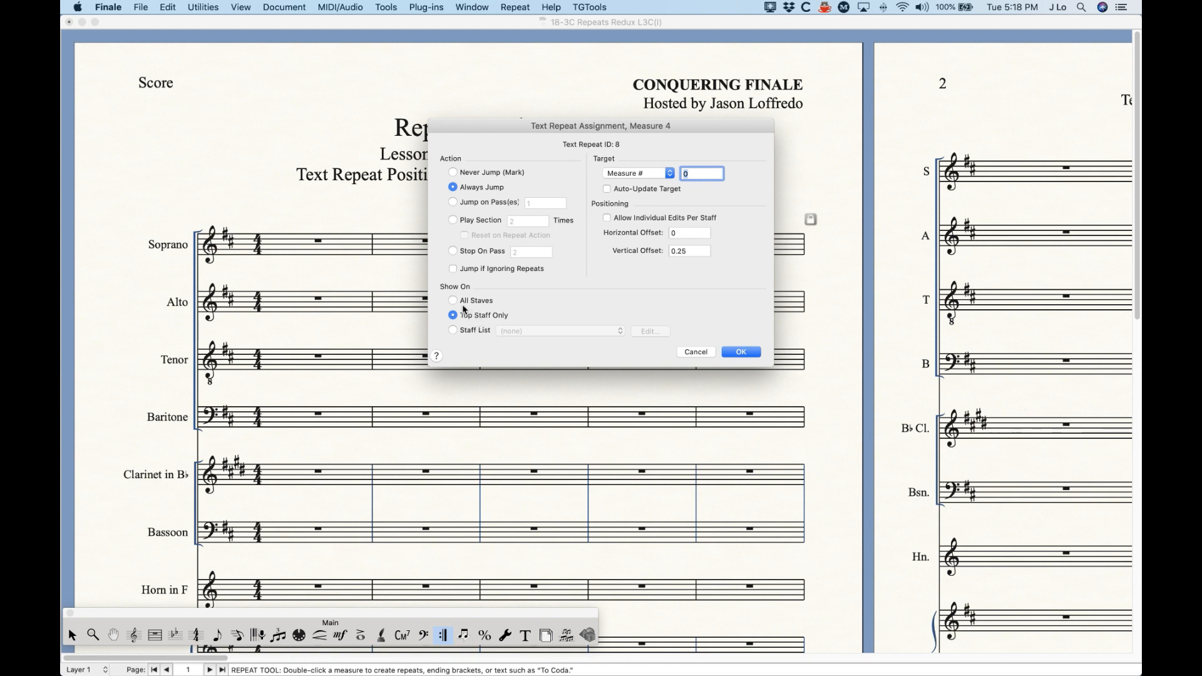
pyautogui.click(697, 352)
# Step: In the document's repeat options, set Show On to Staff List with New Staff List, and apply the change
pyautogui.click(285, 7)
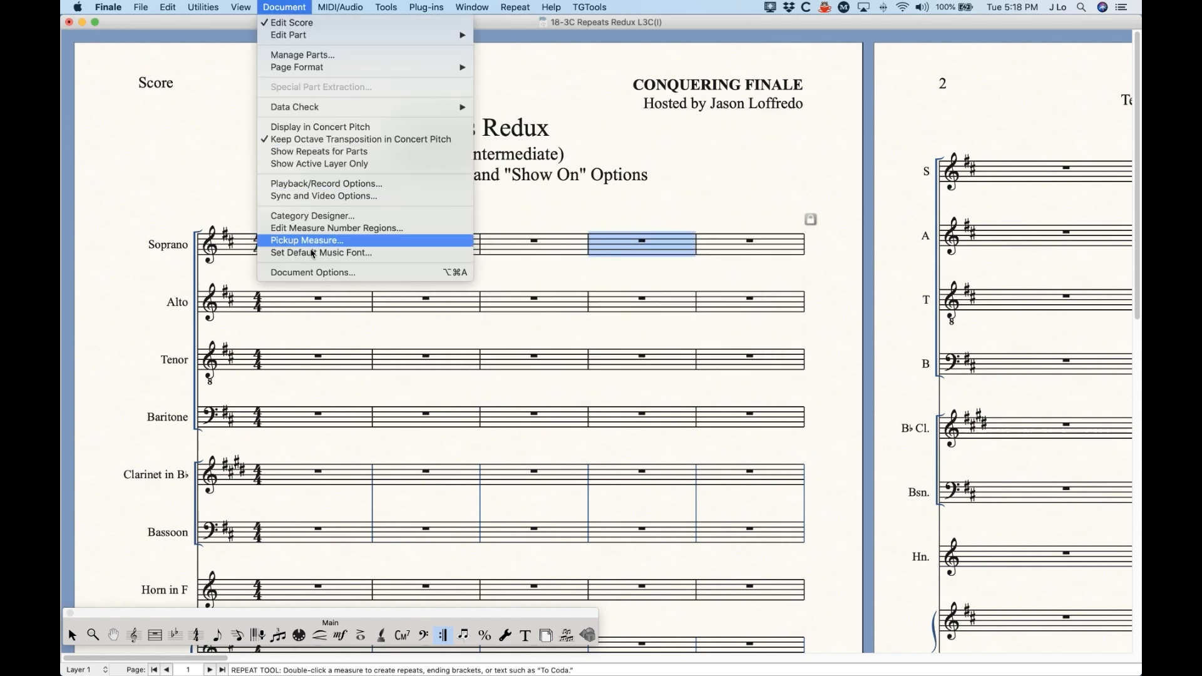
pyautogui.click(312, 273)
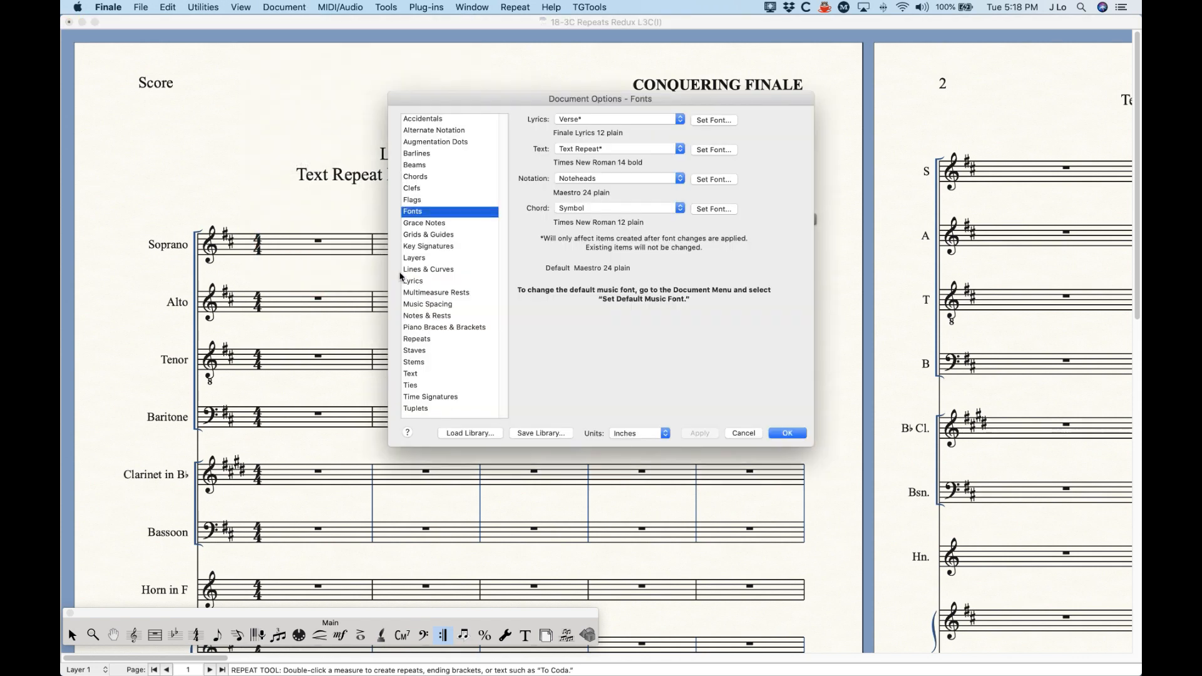
pyautogui.click(416, 338)
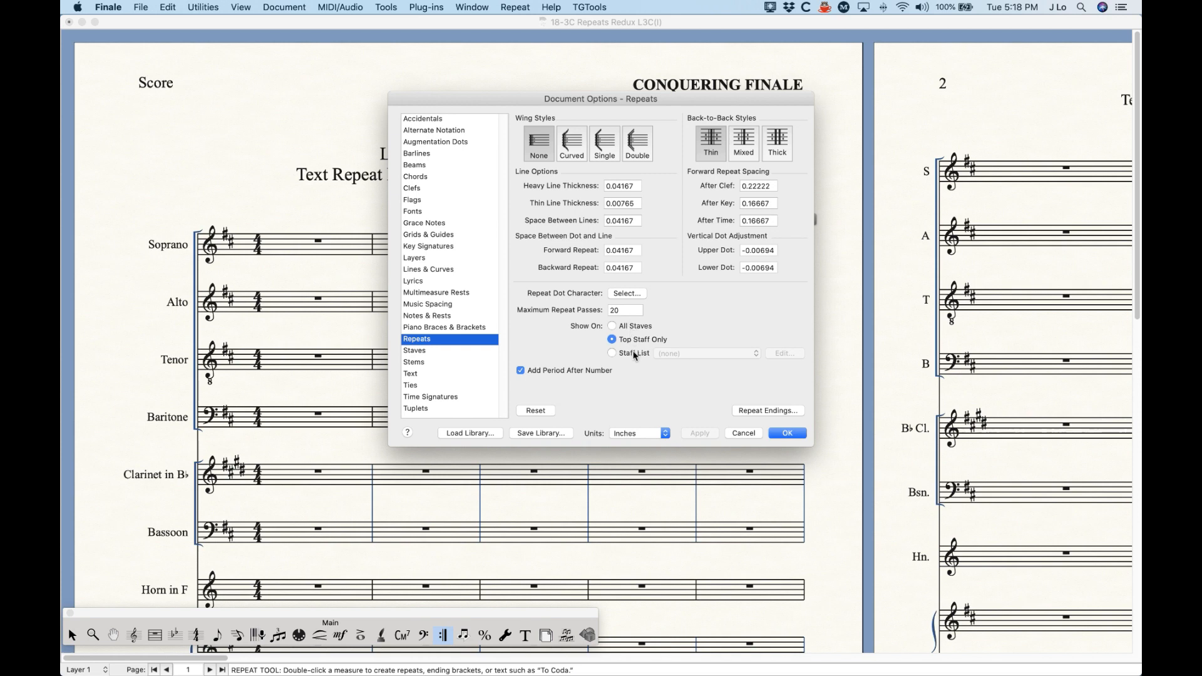
pyautogui.click(613, 326)
pyautogui.click(613, 353)
pyautogui.click(689, 350)
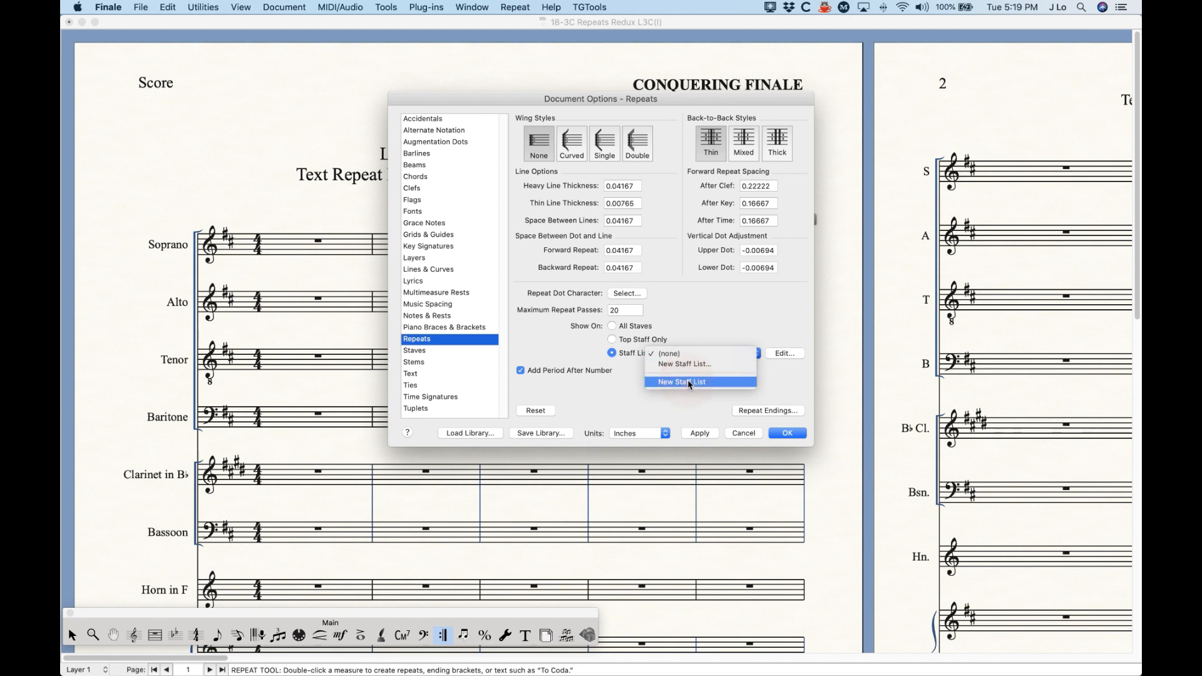
pyautogui.click(687, 382)
pyautogui.click(785, 354)
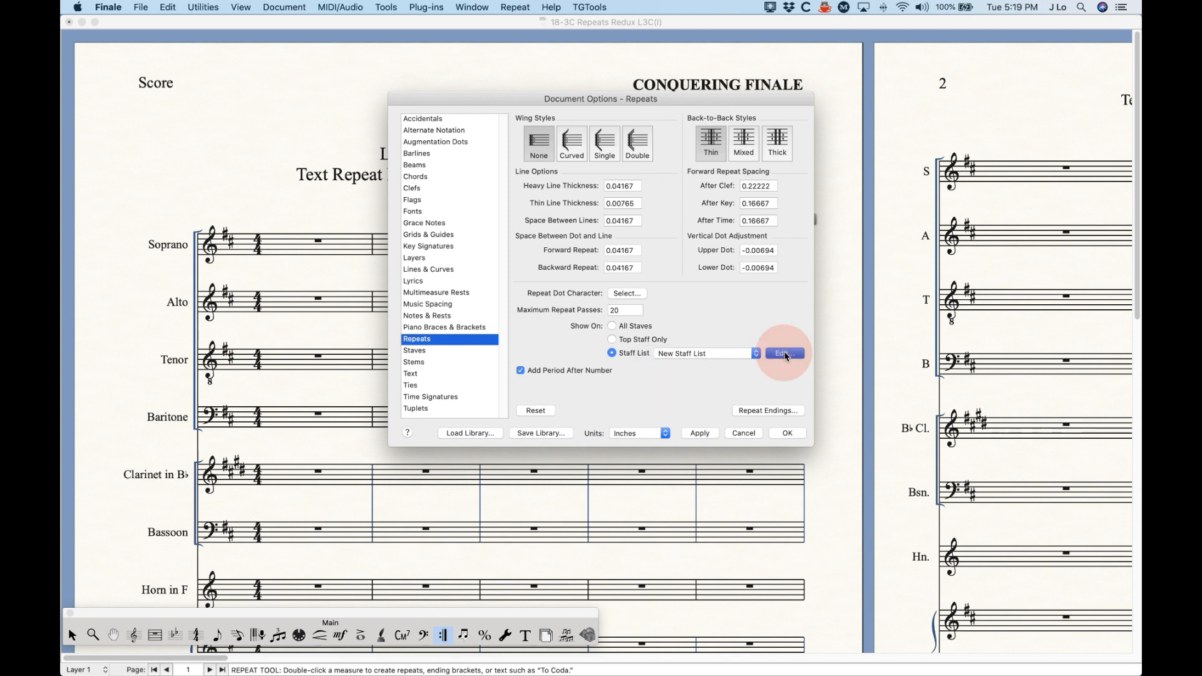
pyautogui.click(696, 331)
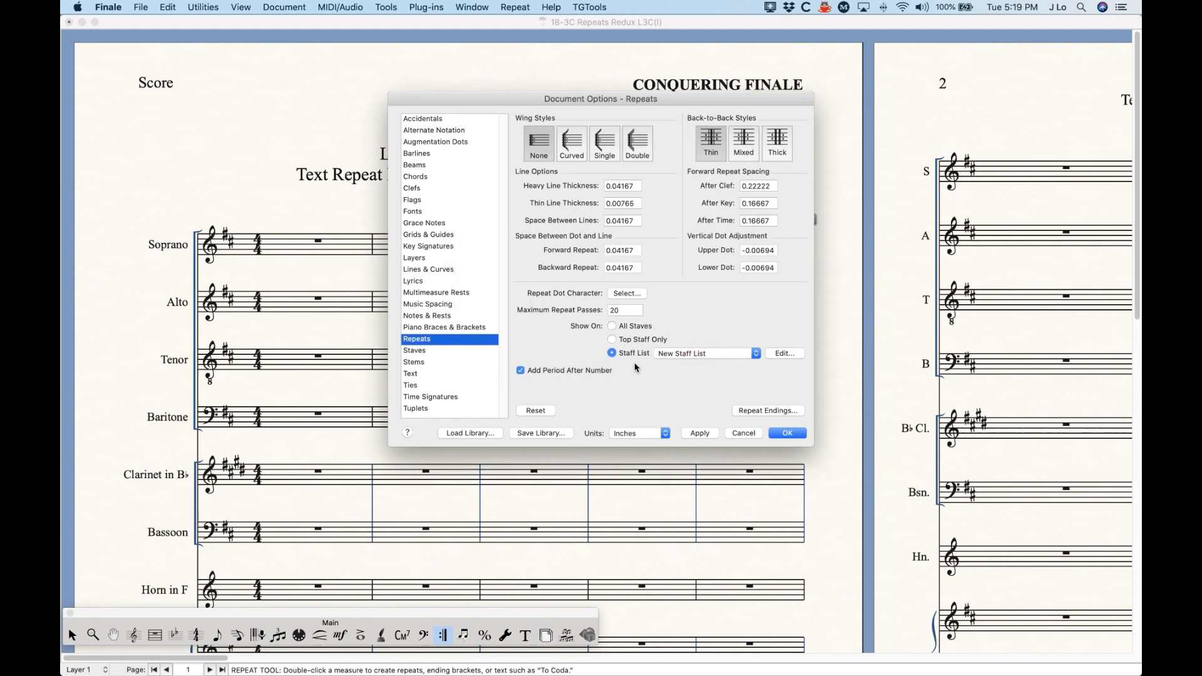
pyautogui.click(787, 433)
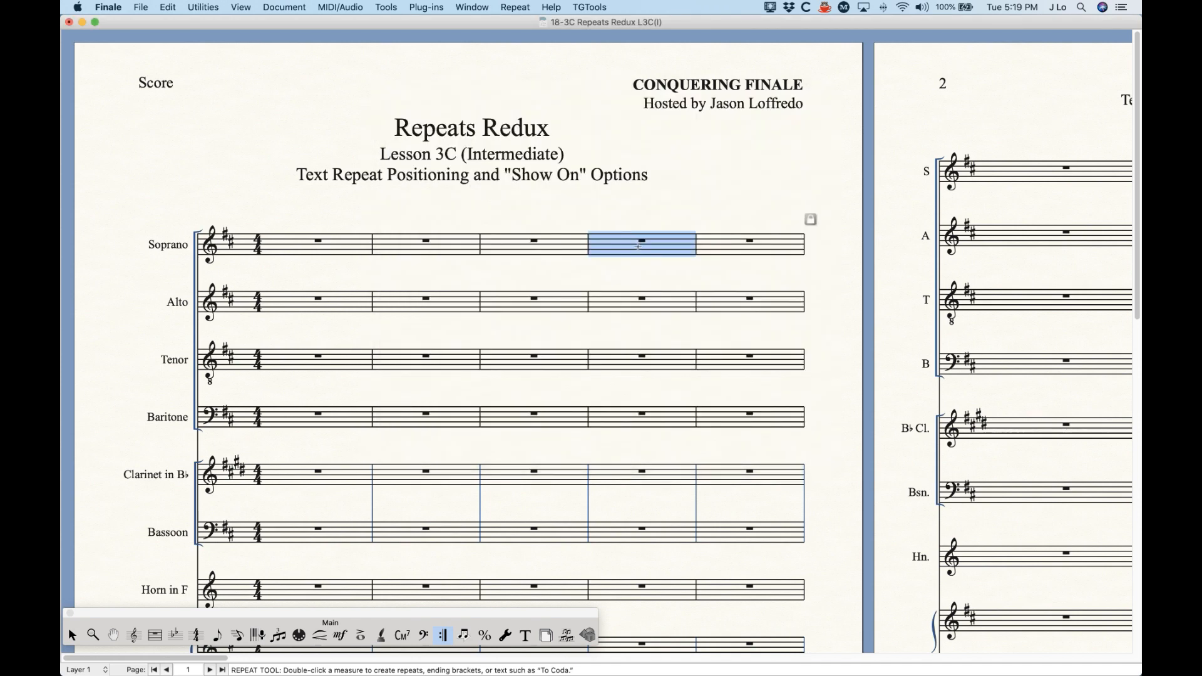
# Step: Add a segno to measure 4 shown on New Staff List, and move it slightly closer to the staves
pyautogui.press('Return')
pyautogui.click(487, 292)
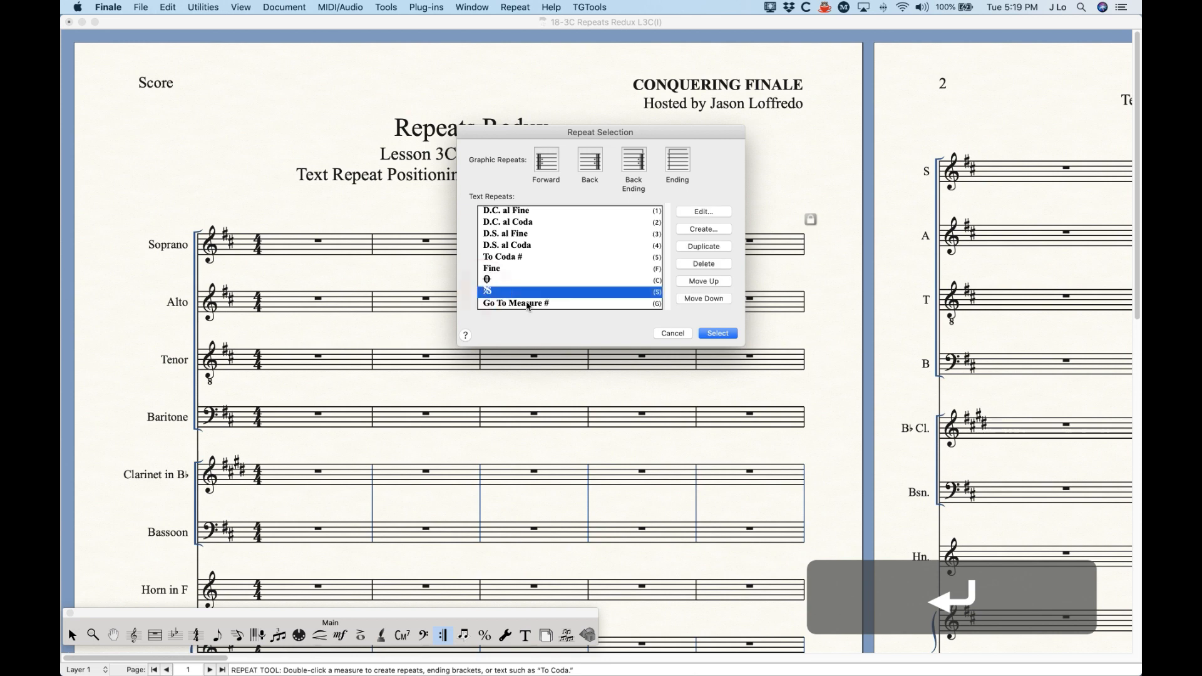
pyautogui.click(727, 332)
pyautogui.click(452, 331)
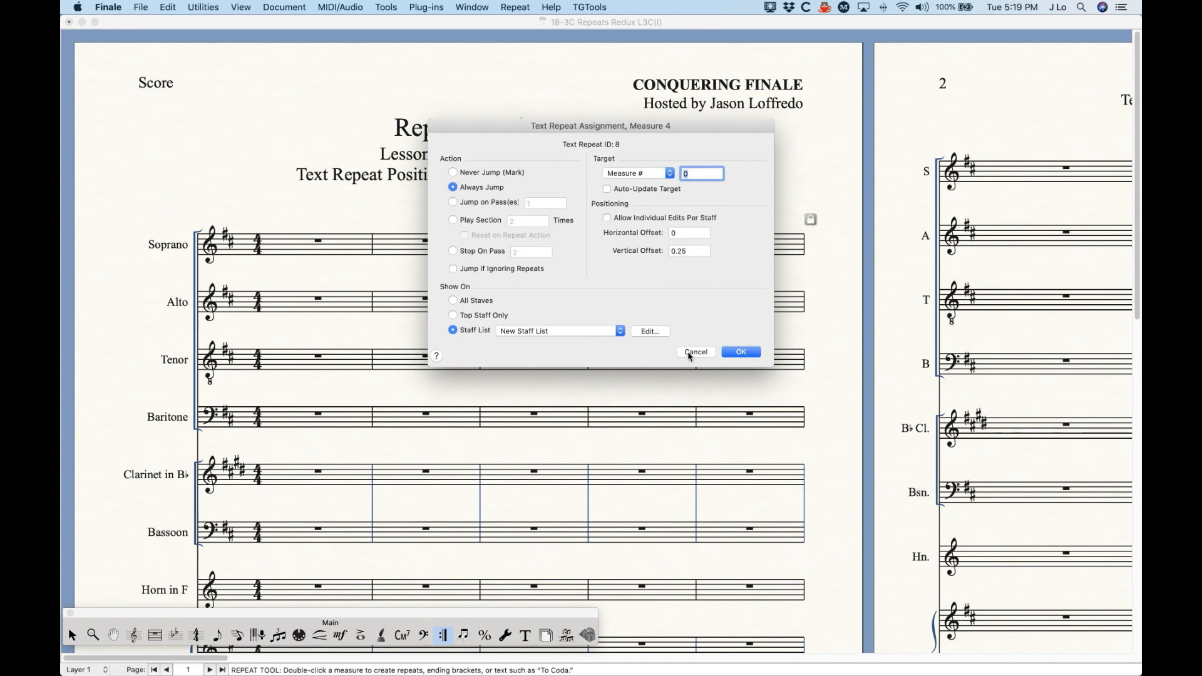
pyautogui.click(742, 353)
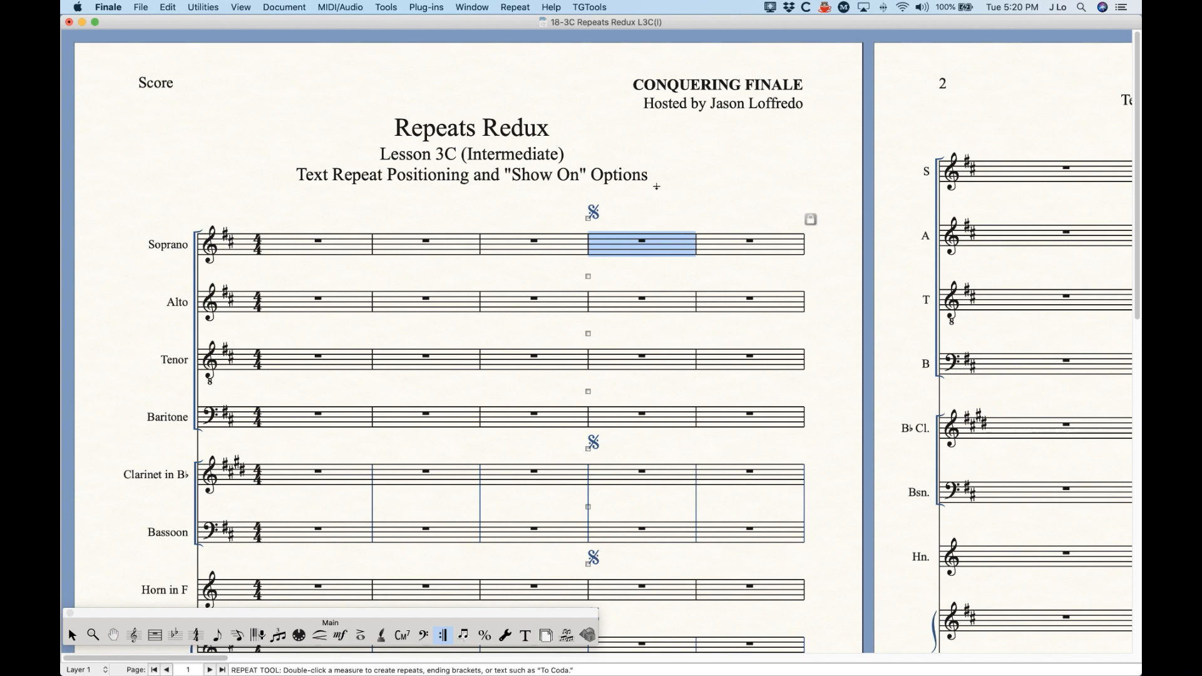
pyautogui.click(635, 209)
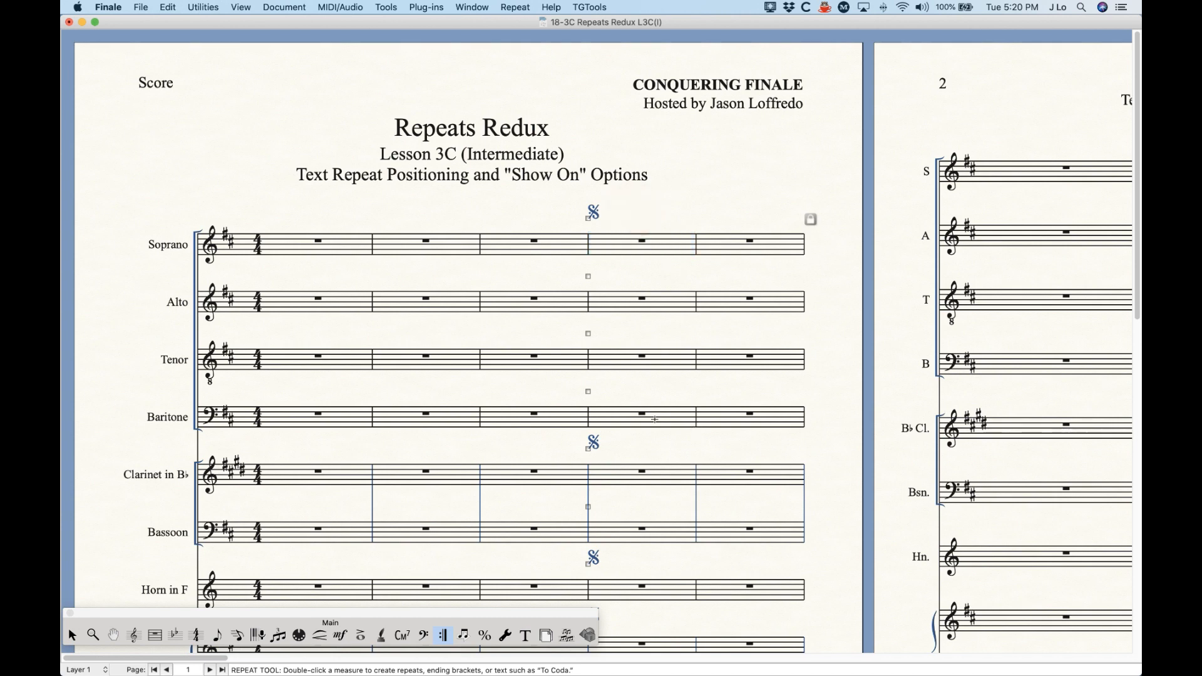
pyautogui.moveTo(588, 220); pyautogui.dragTo(588, 220)
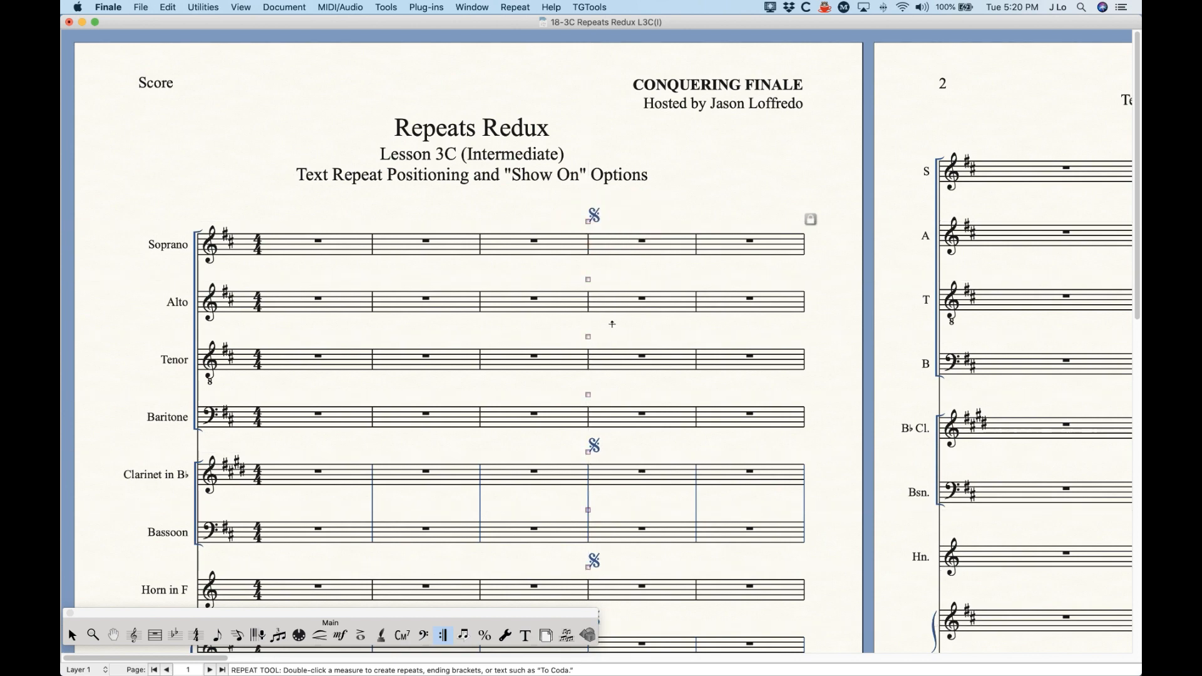
# Step: Enable Allow Individual Edits per Staff for measure 4's segno
pyautogui.scroll(-3, 612, 323)
pyautogui.hscroll(3, 601, 282)
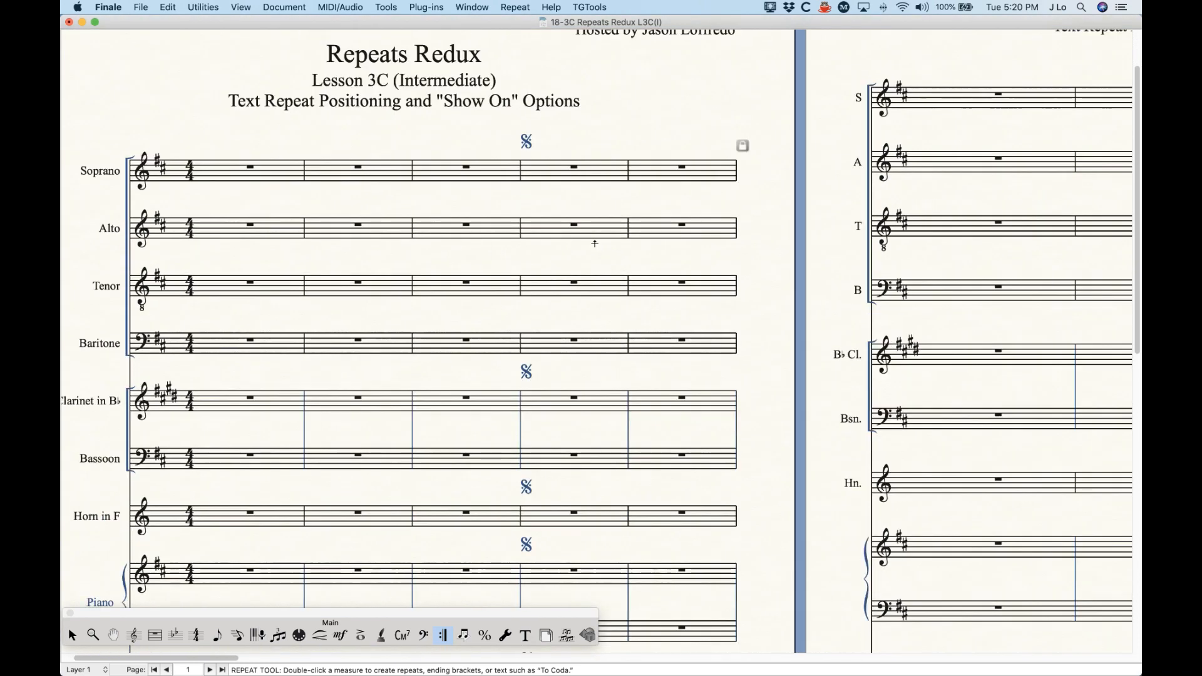
pyautogui.click(550, 145)
pyautogui.click(526, 147)
pyautogui.click(546, 162)
pyautogui.rightClick(521, 148)
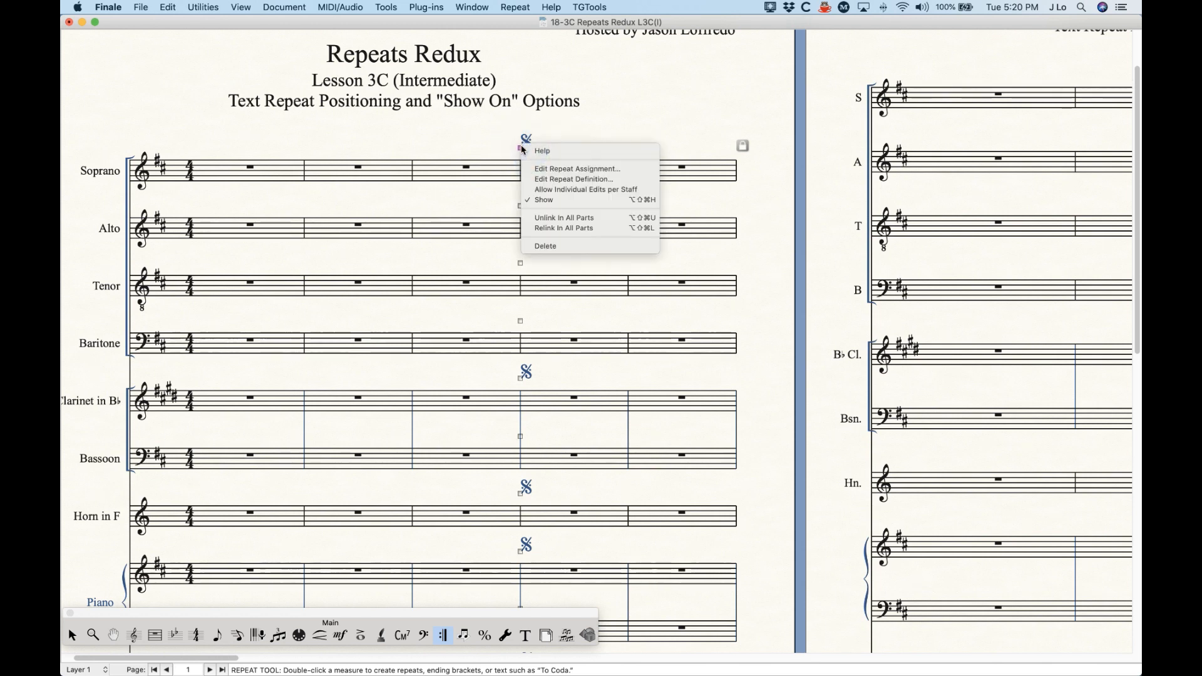
pyautogui.click(569, 188)
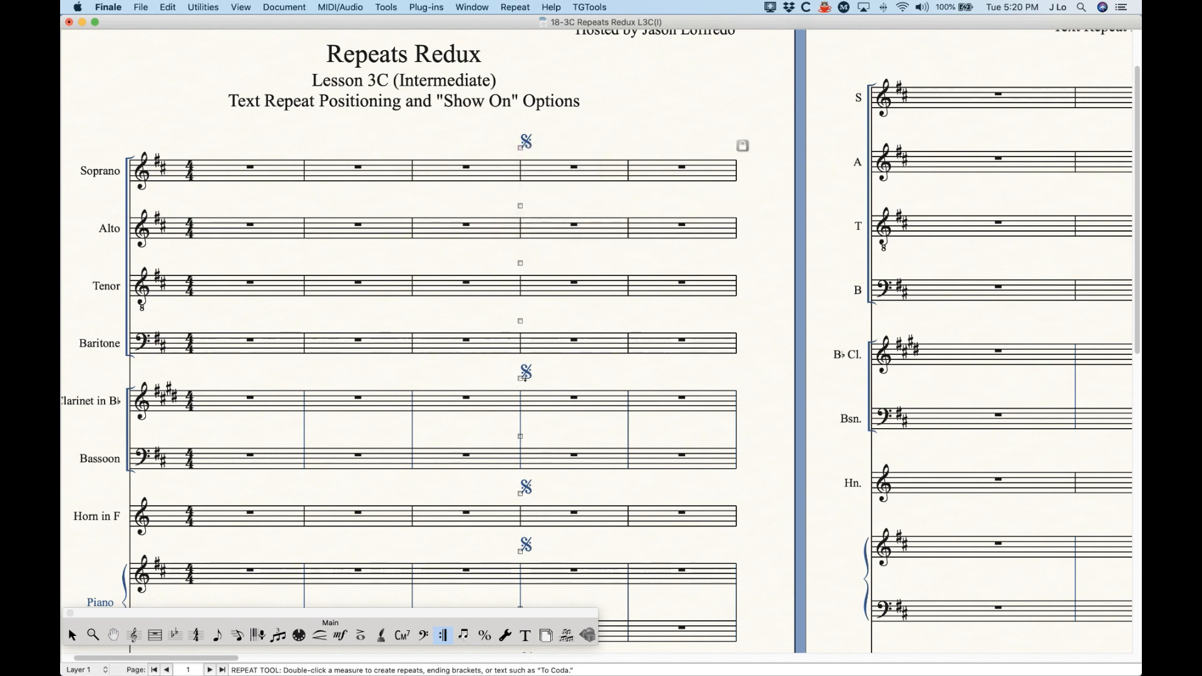
# Step: Try shifting the Clarinet segno and the Horn segno to the right individually, undoing each move
pyautogui.moveTo(520, 378); pyautogui.dragTo(539, 381)
pyautogui.press('super+z')
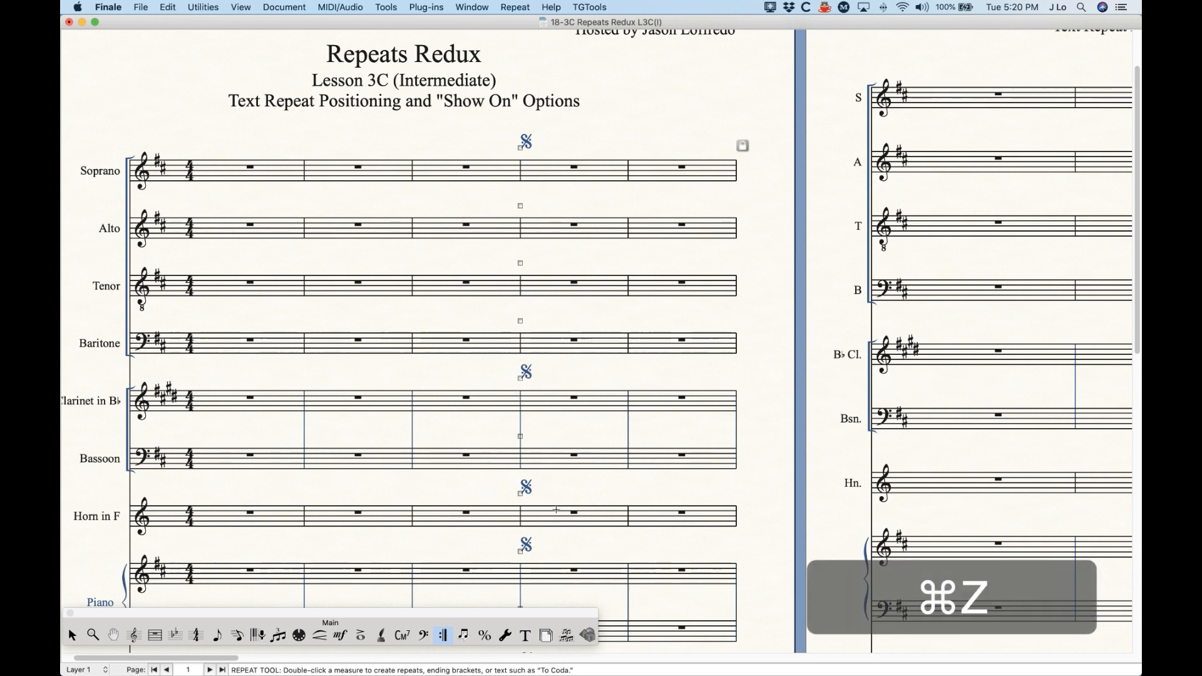
pyautogui.moveTo(522, 494); pyautogui.dragTo(537, 493)
pyautogui.press('super+z')
# Step: Turn off individual edits per staff for the segno, try moving it slightly lower, and undo the move
pyautogui.rightClick(520, 148)
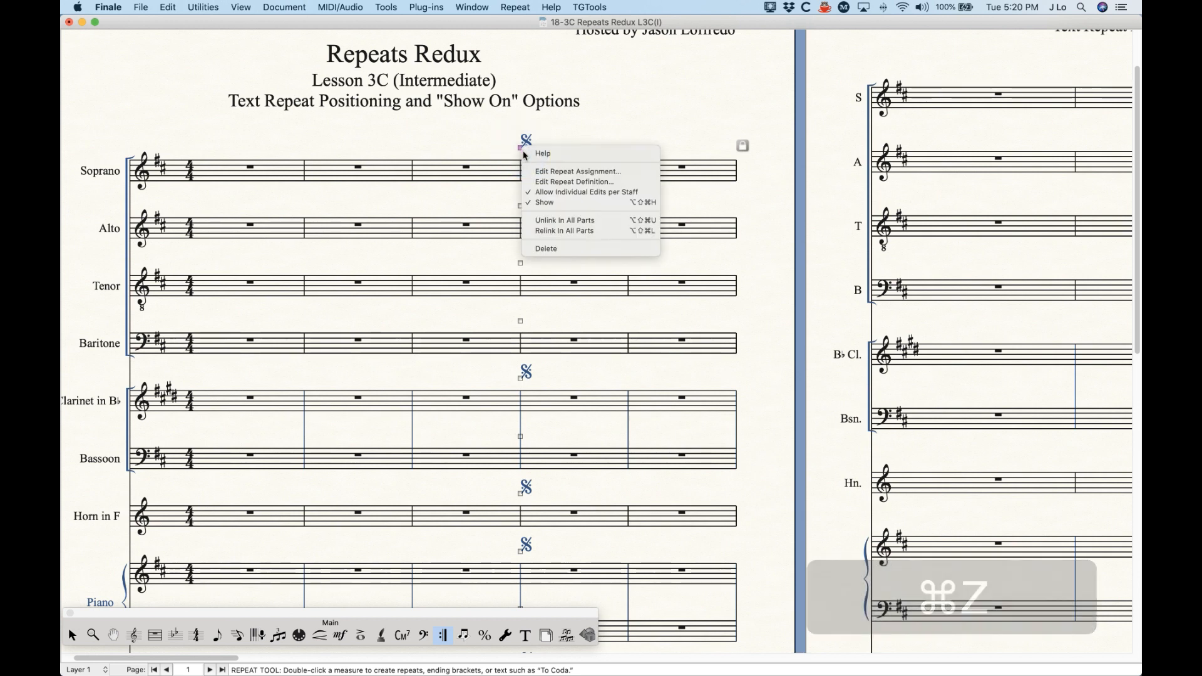
pyautogui.click(543, 192)
pyautogui.moveTo(523, 147); pyautogui.dragTo(523, 154)
pyautogui.press('super+z')
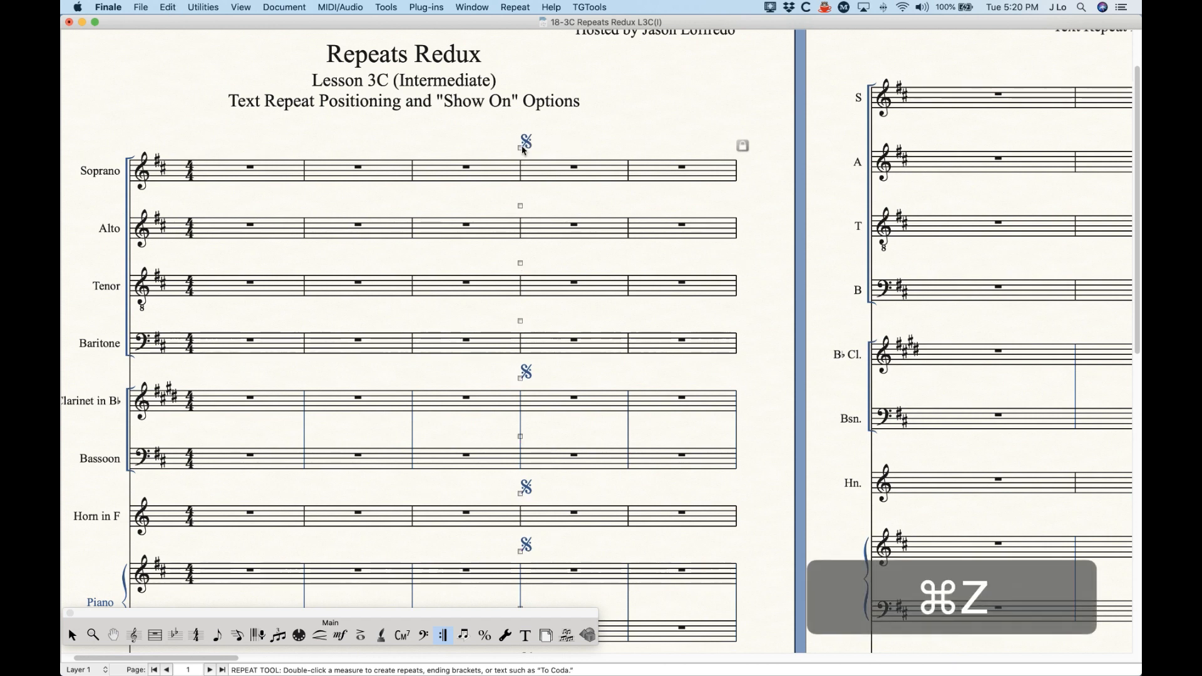
# Step: Enable Allow Individual Edits Per Staff in the segno's Text Repeat Assignment, and check the option on the Soprano sign
pyautogui.doubleClick(524, 150)
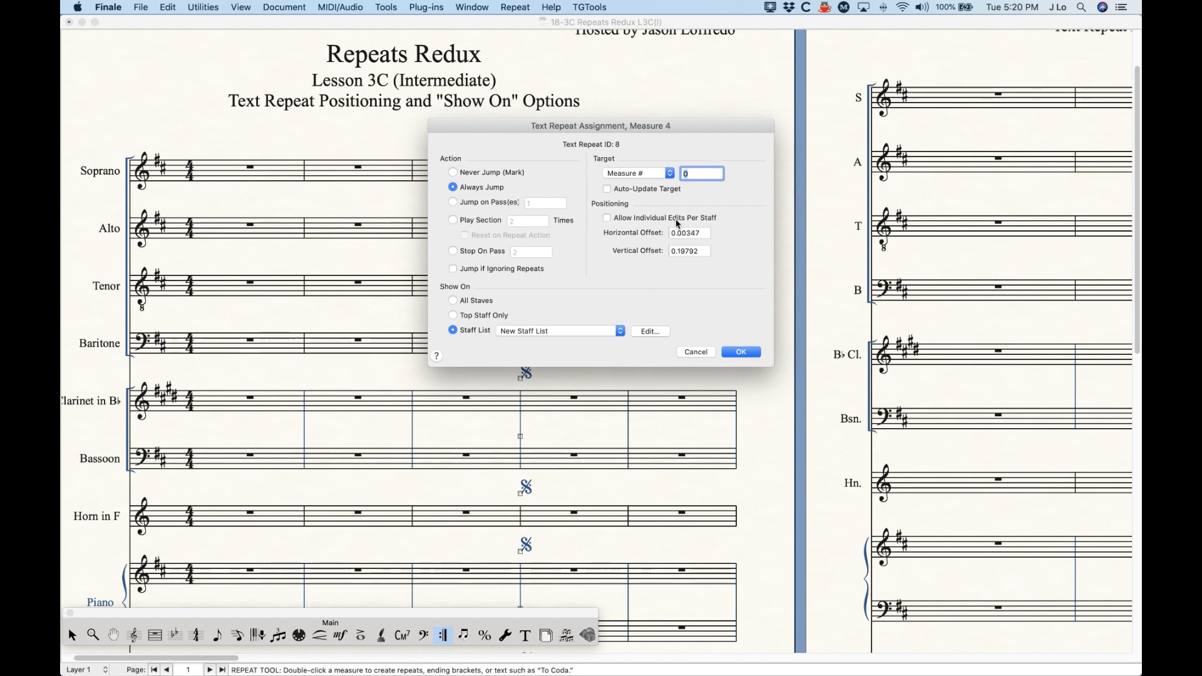
pyautogui.click(606, 218)
pyautogui.click(739, 352)
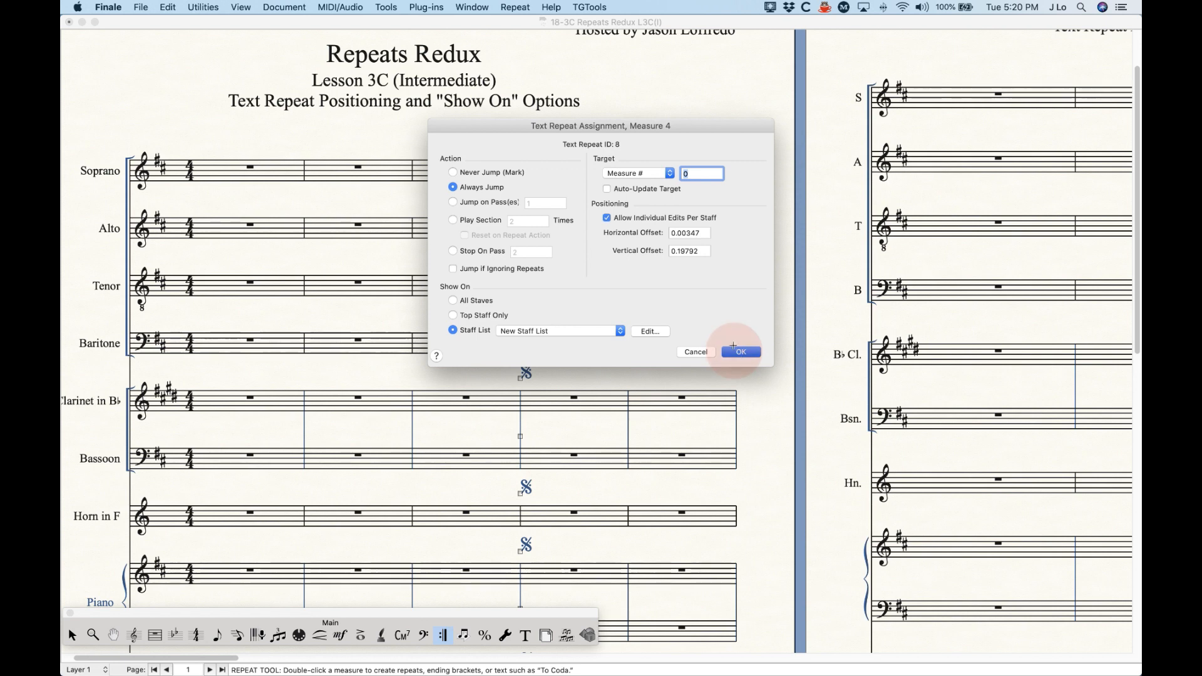
pyautogui.rightClick(520, 148)
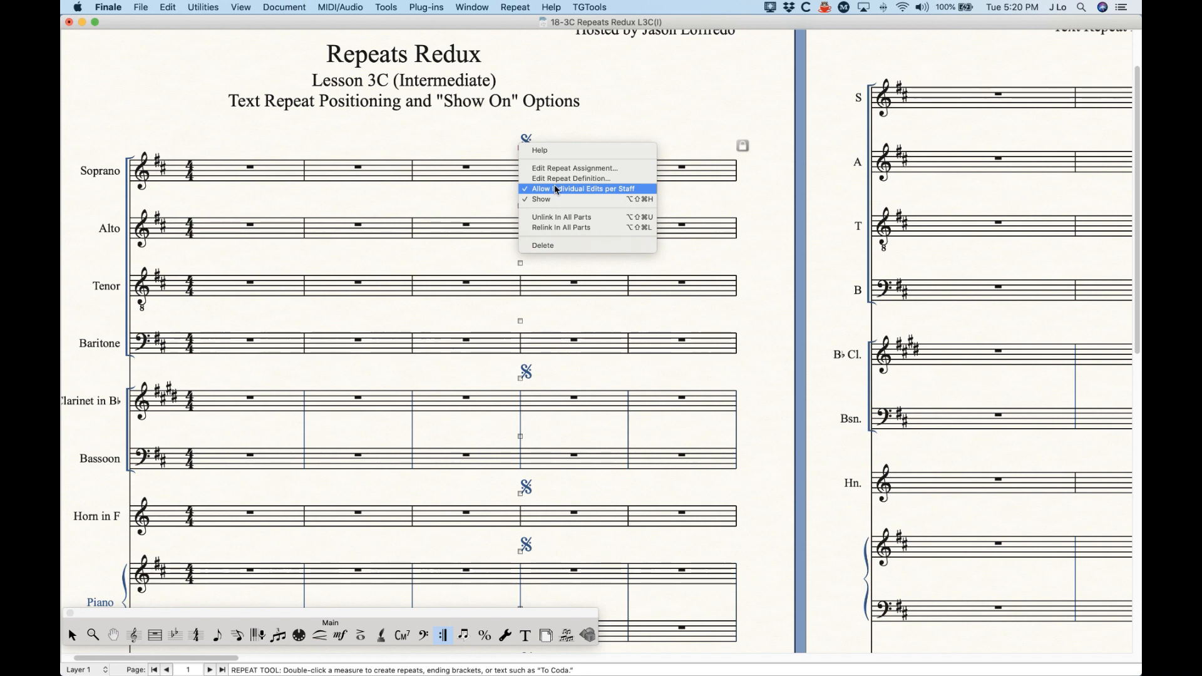
pyautogui.click(567, 122)
# Step: Disable individual edits per staff for the segno, and shift it slightly right and up on all staves together
pyautogui.rightClick(523, 146)
pyautogui.click(550, 191)
pyautogui.moveTo(522, 151); pyautogui.dragTo(538, 147)
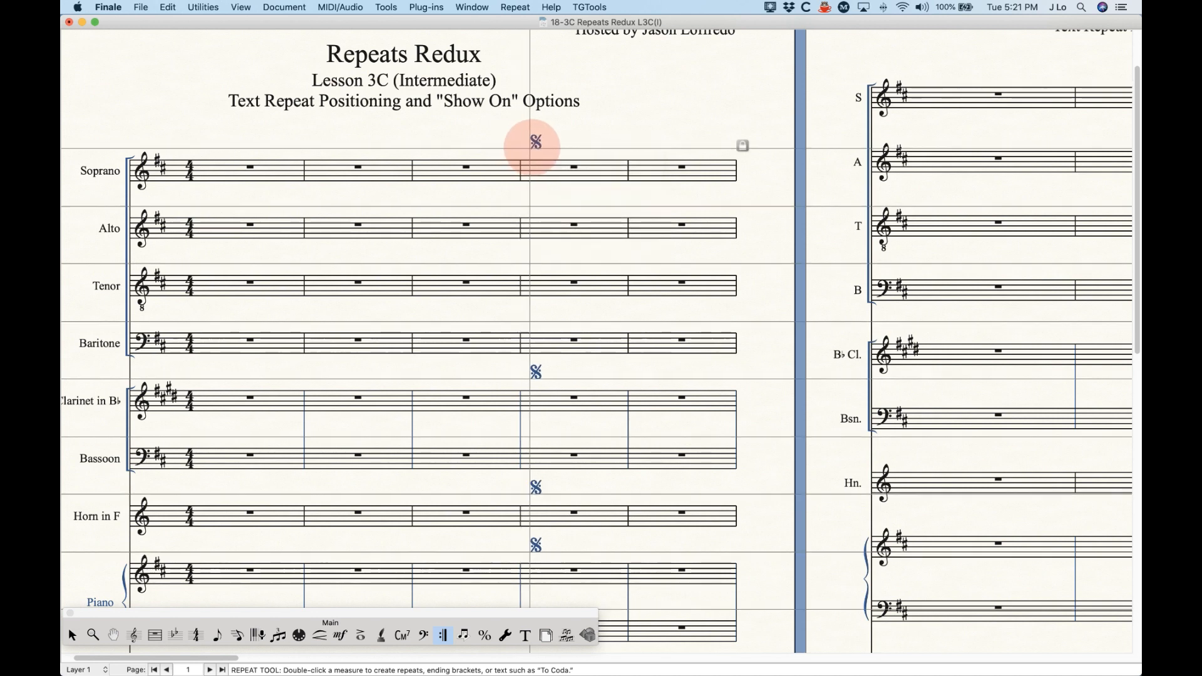
# Step: Allow individual edits per staff again, and move the Clarinet segno left and down, the Horn's right and down, and the Piano's left and down
pyautogui.rightClick(538, 145)
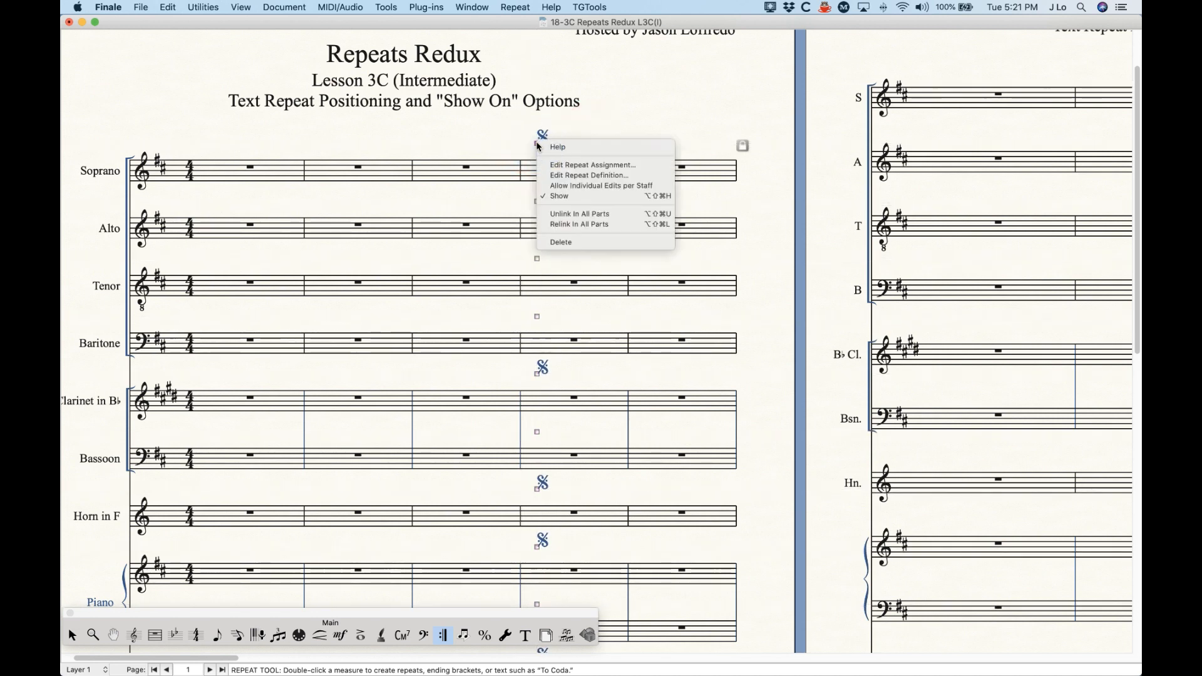
pyautogui.click(583, 126)
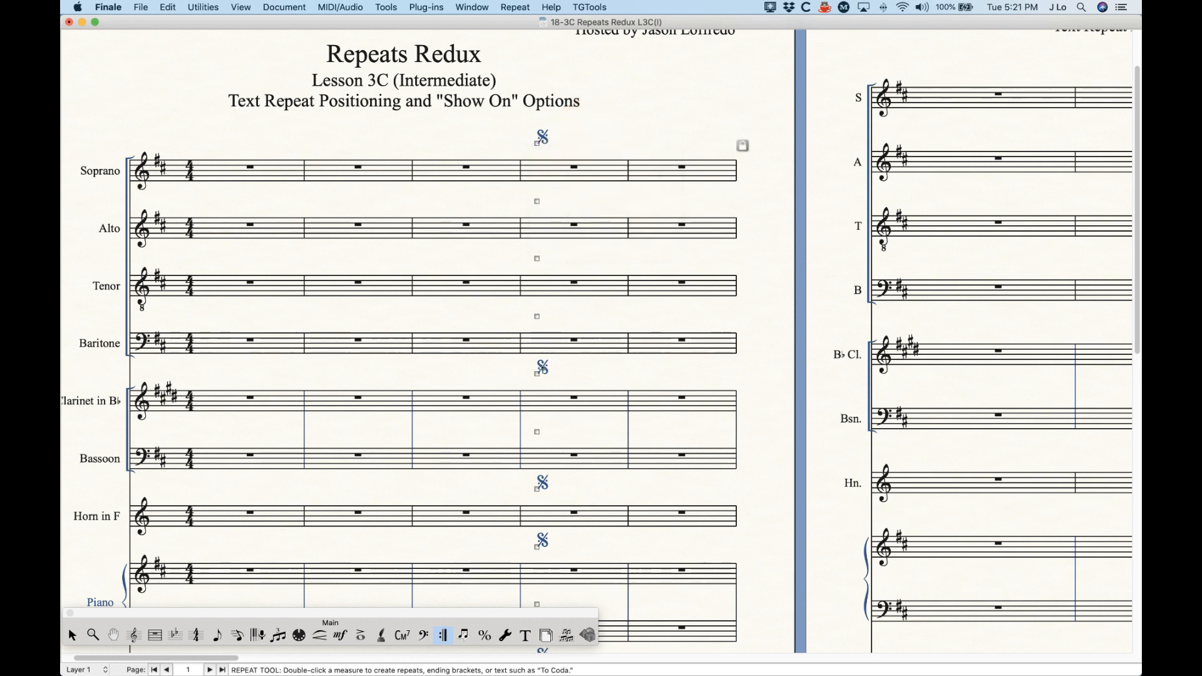
pyautogui.moveTo(537, 374); pyautogui.dragTo(530, 380)
pyautogui.moveTo(537, 489); pyautogui.dragTo(547, 496)
pyautogui.moveTo(536, 543); pyautogui.dragTo(530, 556)
# Step: Turn off individual edits per staff, and move all the segnos together back to measure 4's opening barline
pyautogui.rightClick(539, 141)
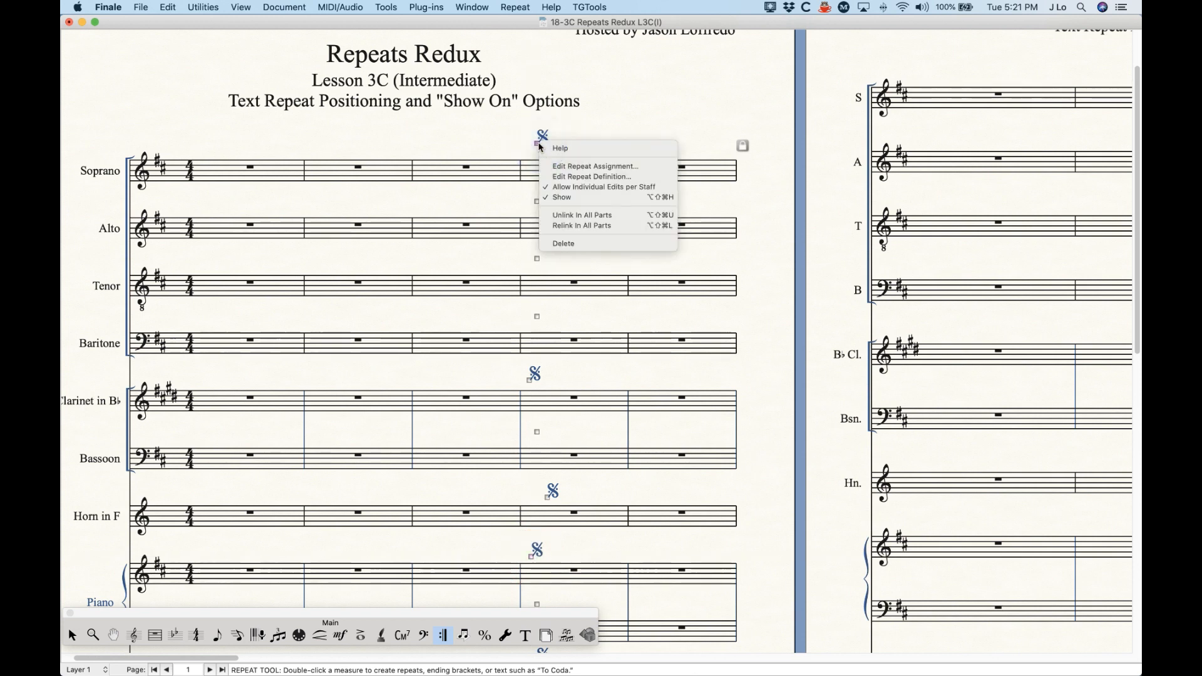
pyautogui.click(602, 187)
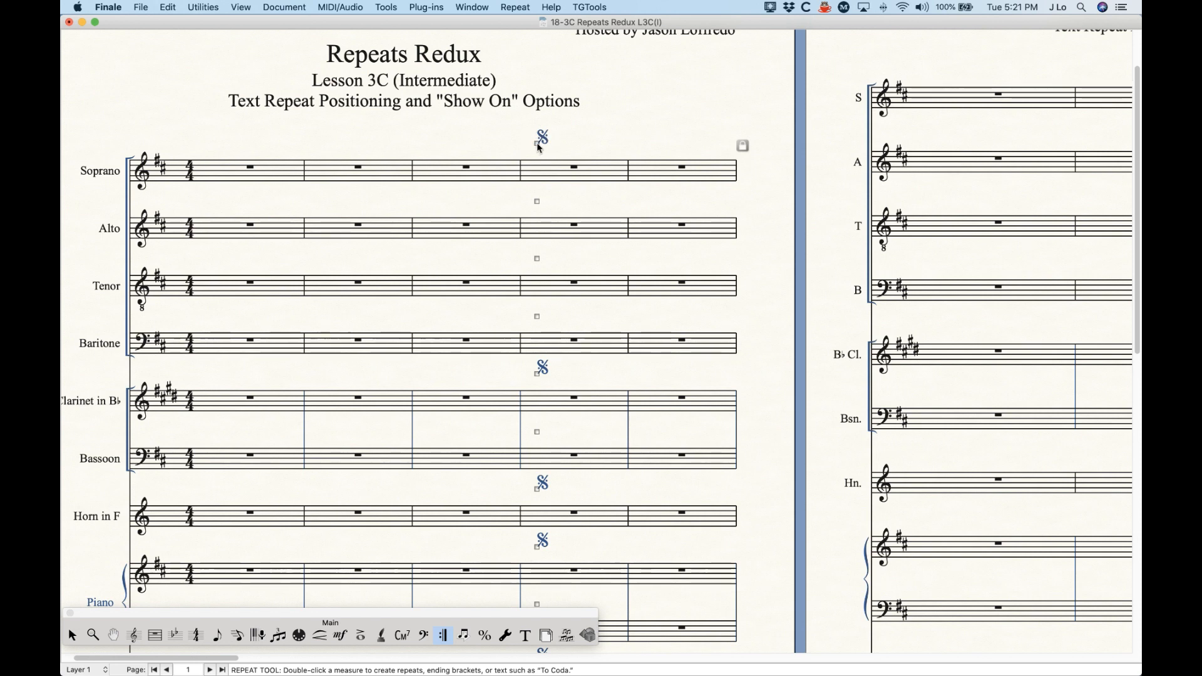
pyautogui.moveTo(540, 149); pyautogui.dragTo(517, 151)
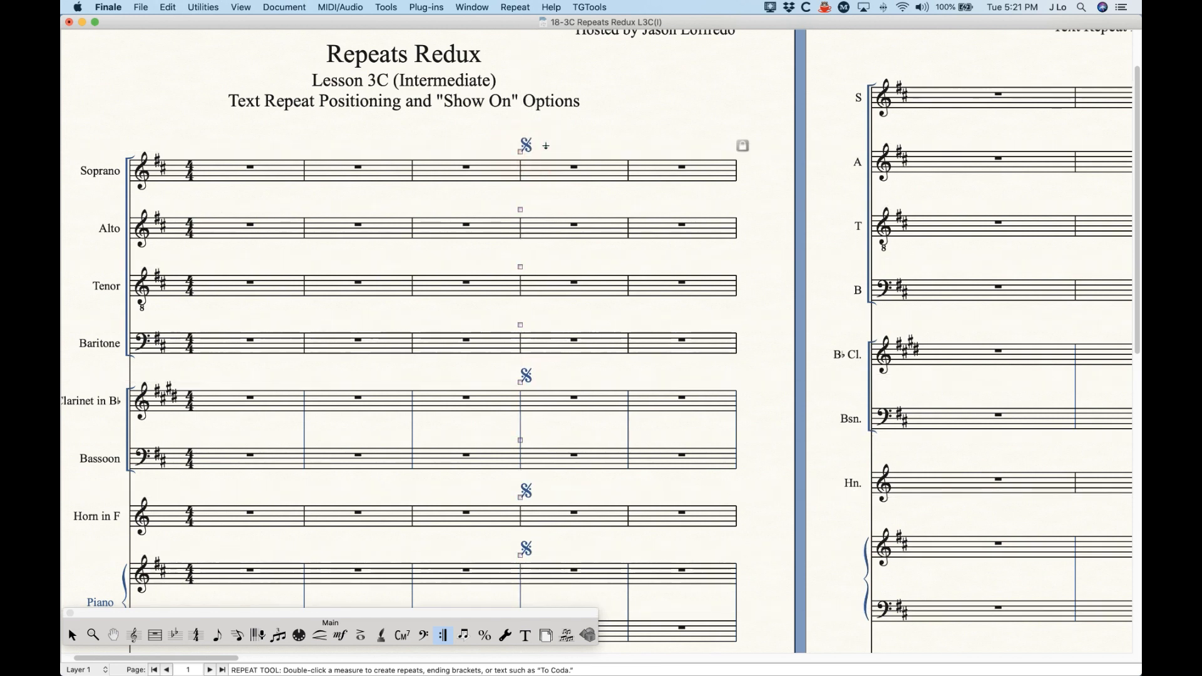
# Step: Try hiding the segno on every staff by turning off Show, and undo it
pyautogui.rightClick(523, 155)
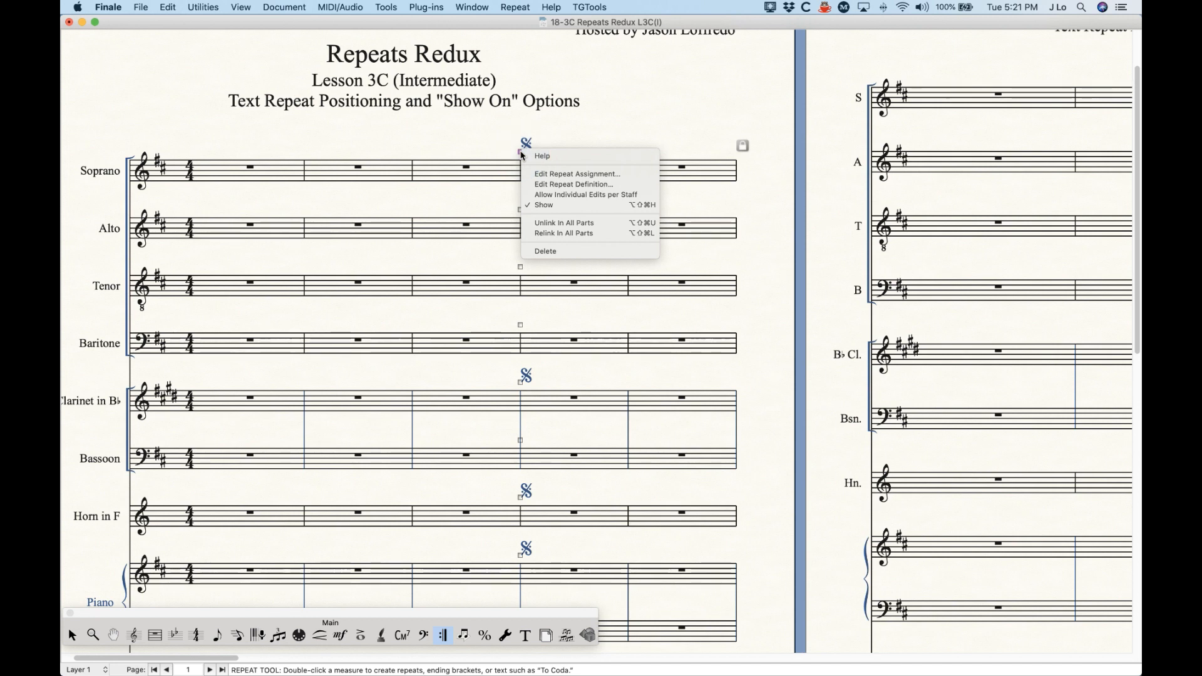
pyautogui.click(542, 206)
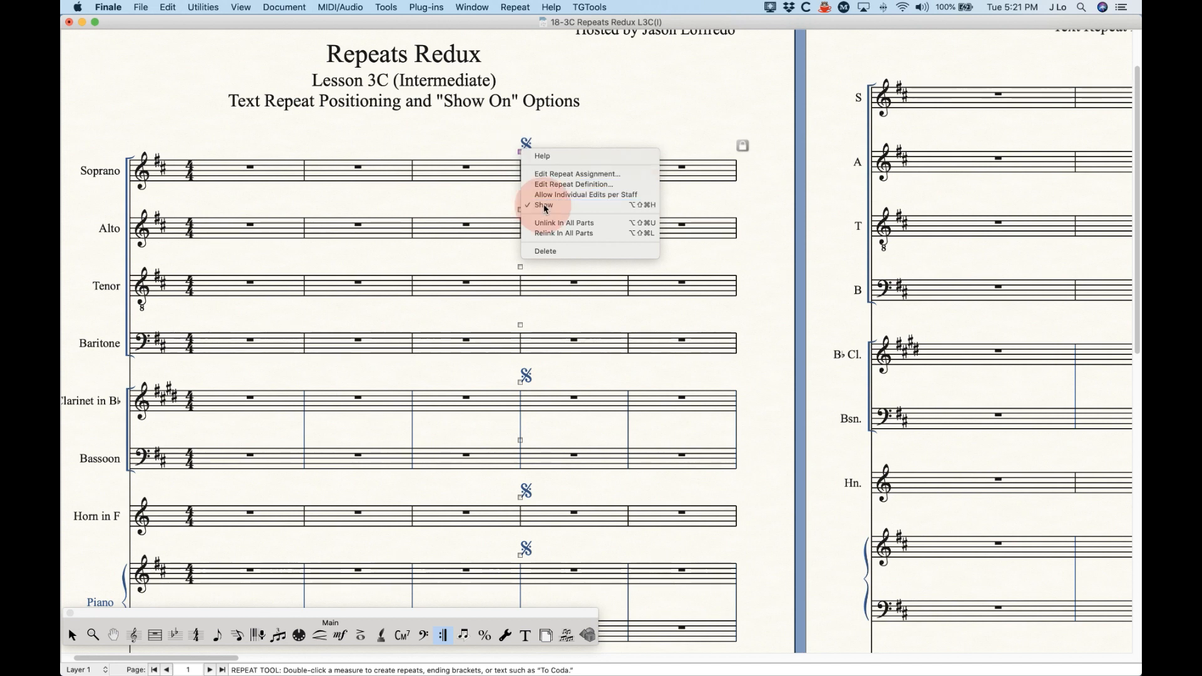
pyautogui.press('super+z')
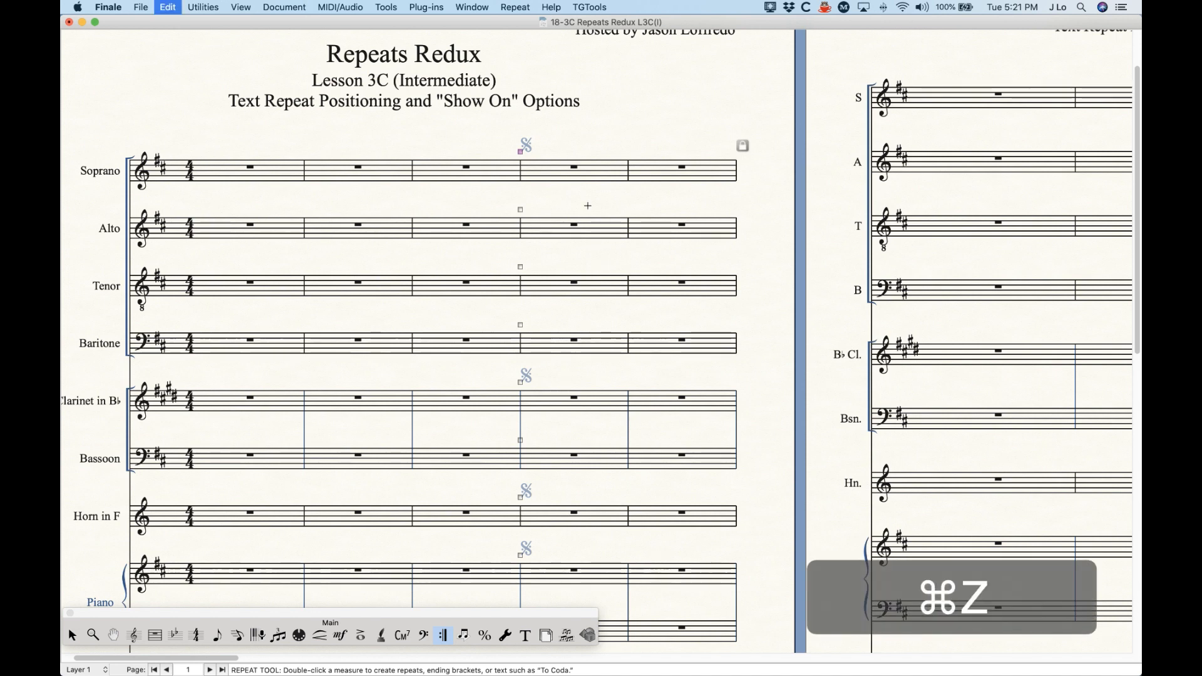
# Step: Allow individual edits per staff for the segno, and hide only the sign above the Clarinet staff
pyautogui.rightClick(521, 152)
pyautogui.click(559, 197)
pyautogui.click(568, 146)
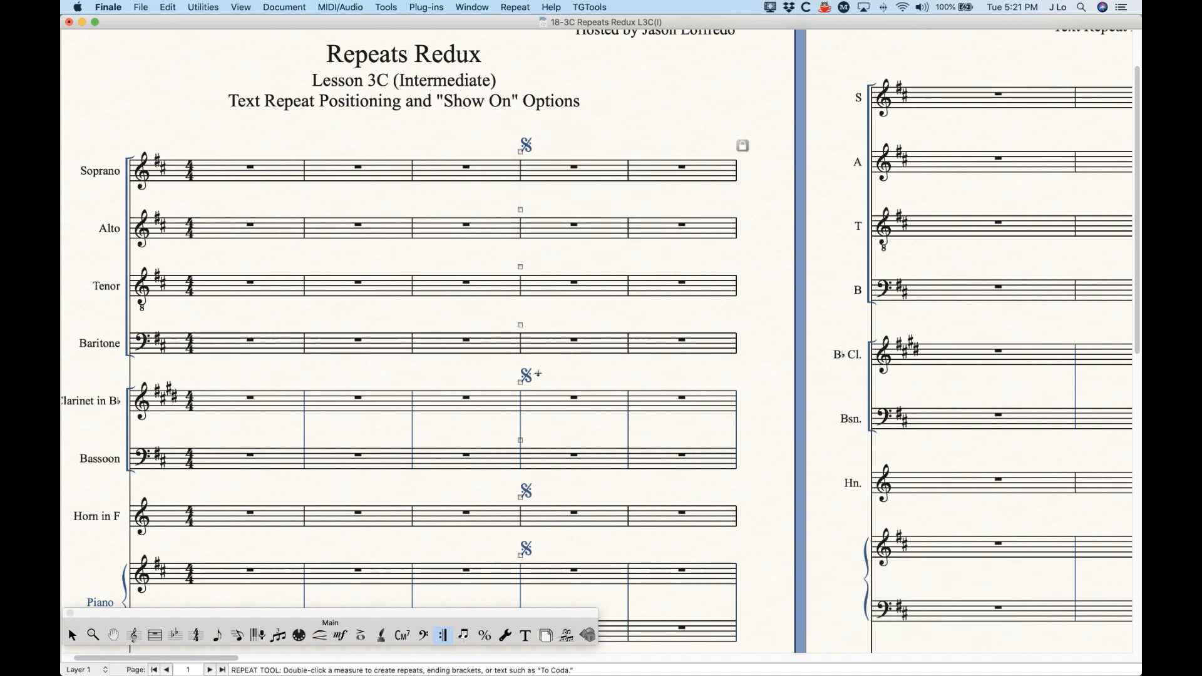
pyautogui.rightClick(521, 384)
pyautogui.click(554, 431)
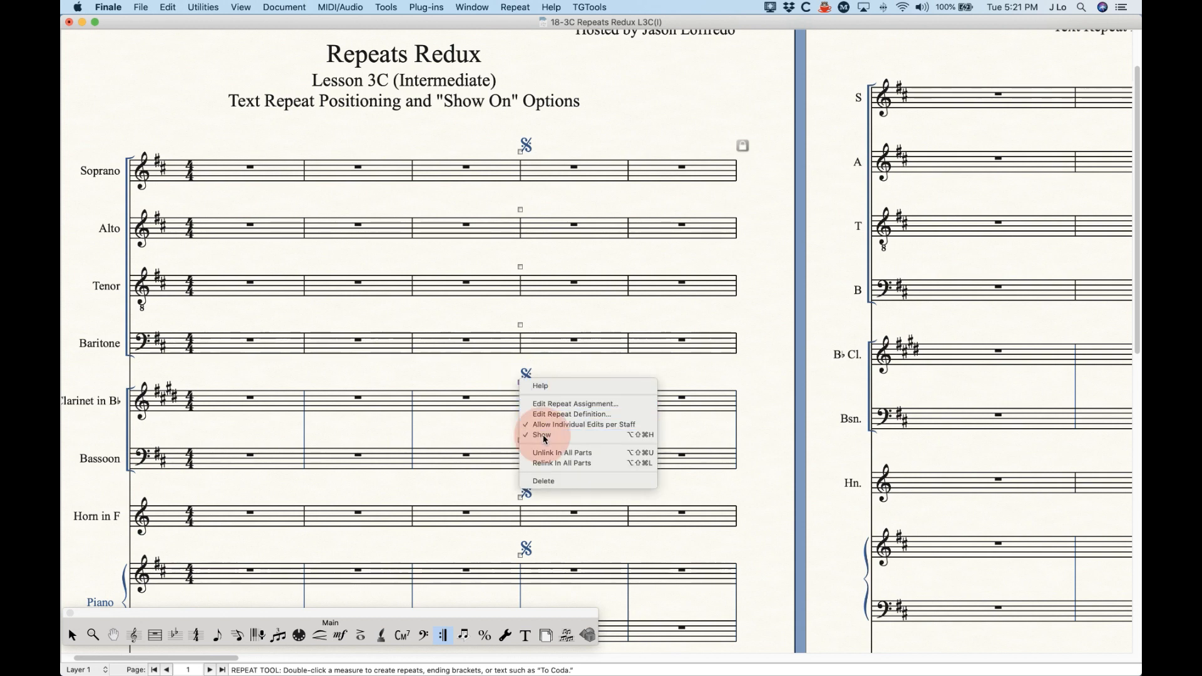
pyautogui.click(554, 376)
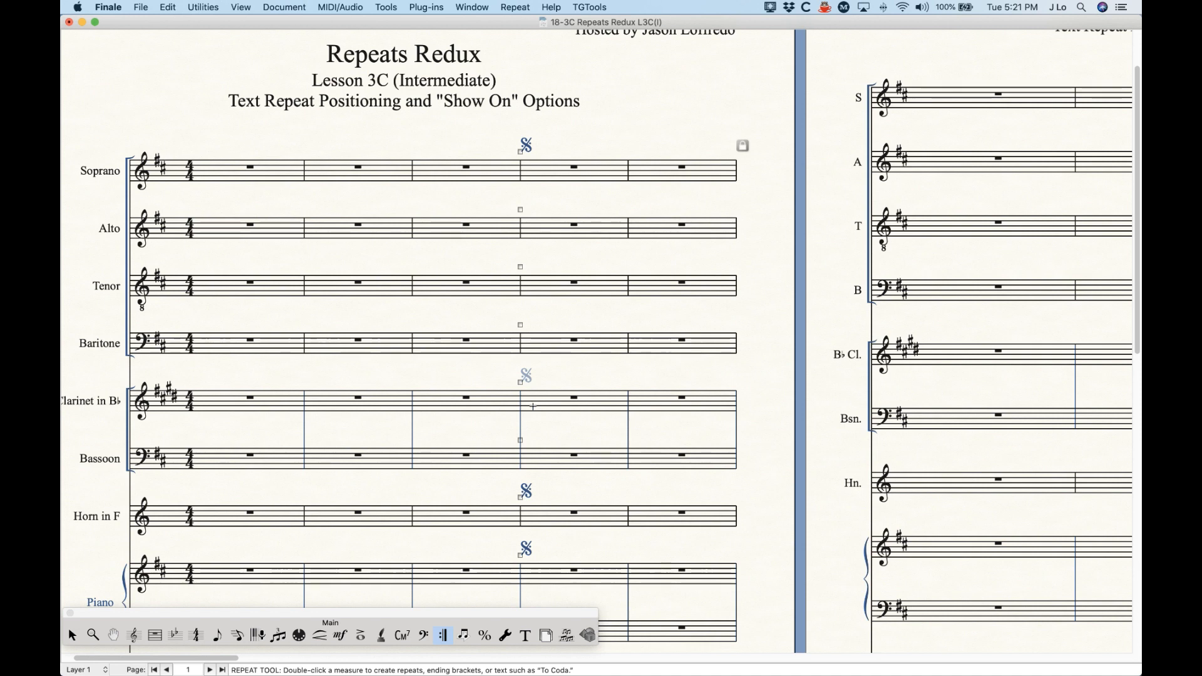
# Step: Undo hiding the segno above the Clarinet staff
pyautogui.press('super')
pyautogui.press('super')
pyautogui.press('super+z')
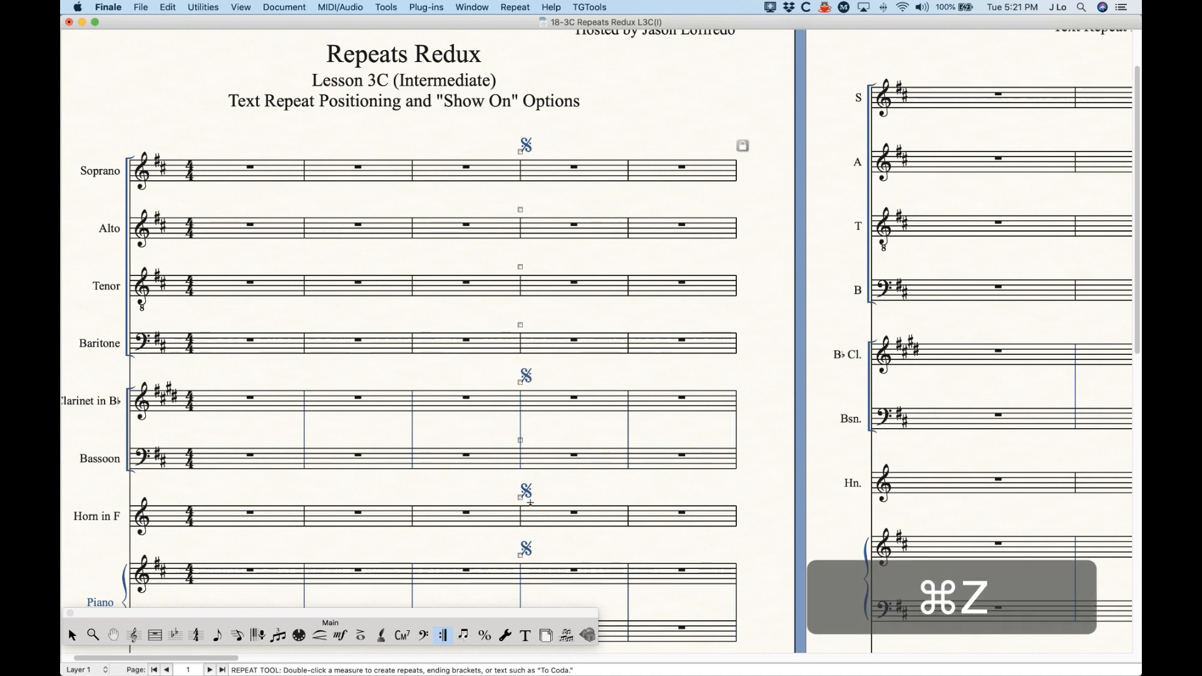
# Step: Try hiding only the segno above the Horn staff, and undo it
pyautogui.rightClick(520, 496)
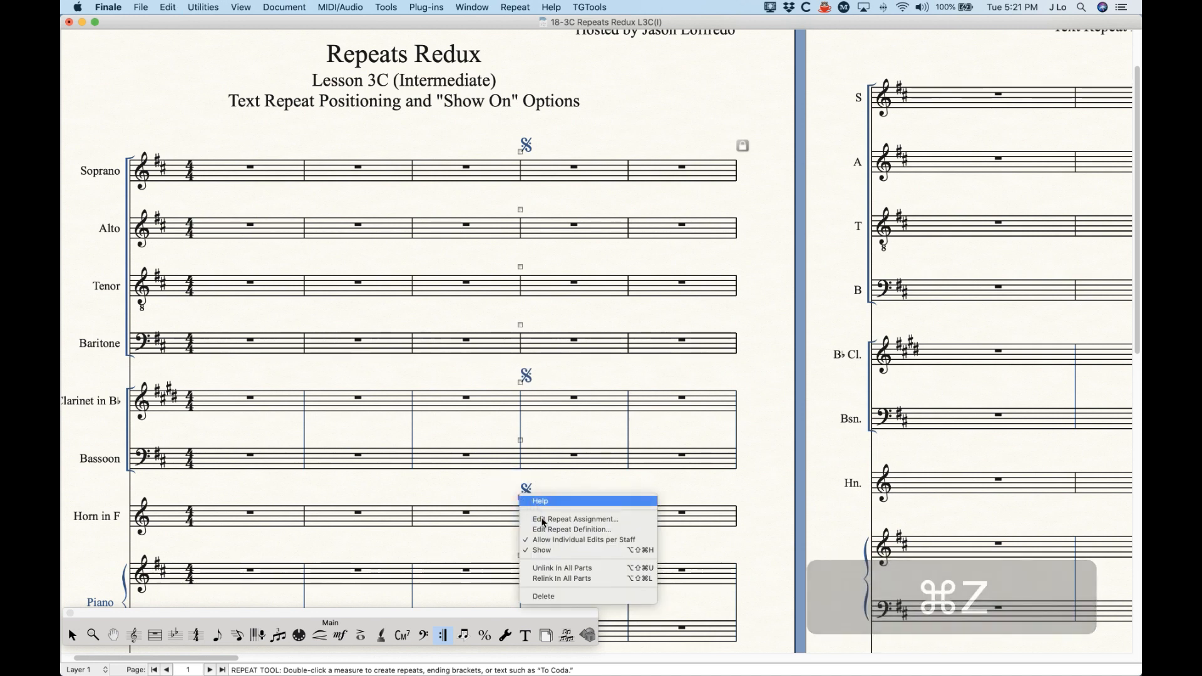
pyautogui.click(551, 550)
pyautogui.press('super')
pyautogui.press('super+z')
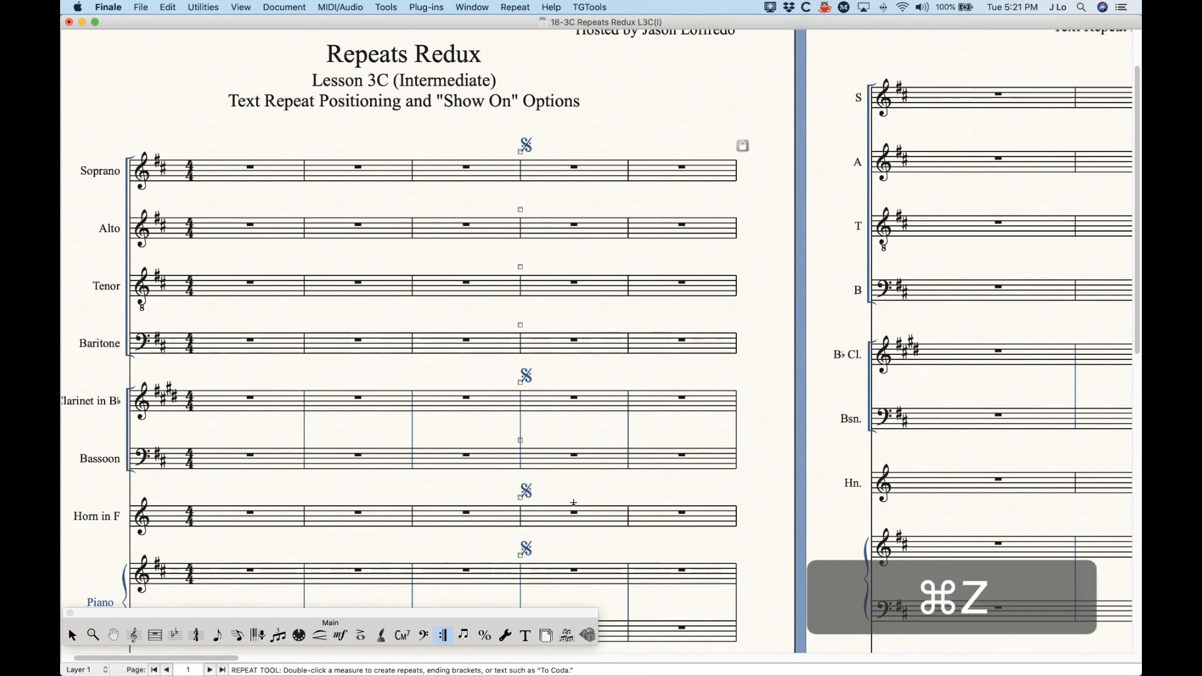
# Step: Turn off individual edits per staff for the segno, and unlink it in all parts
pyautogui.rightClick(525, 150)
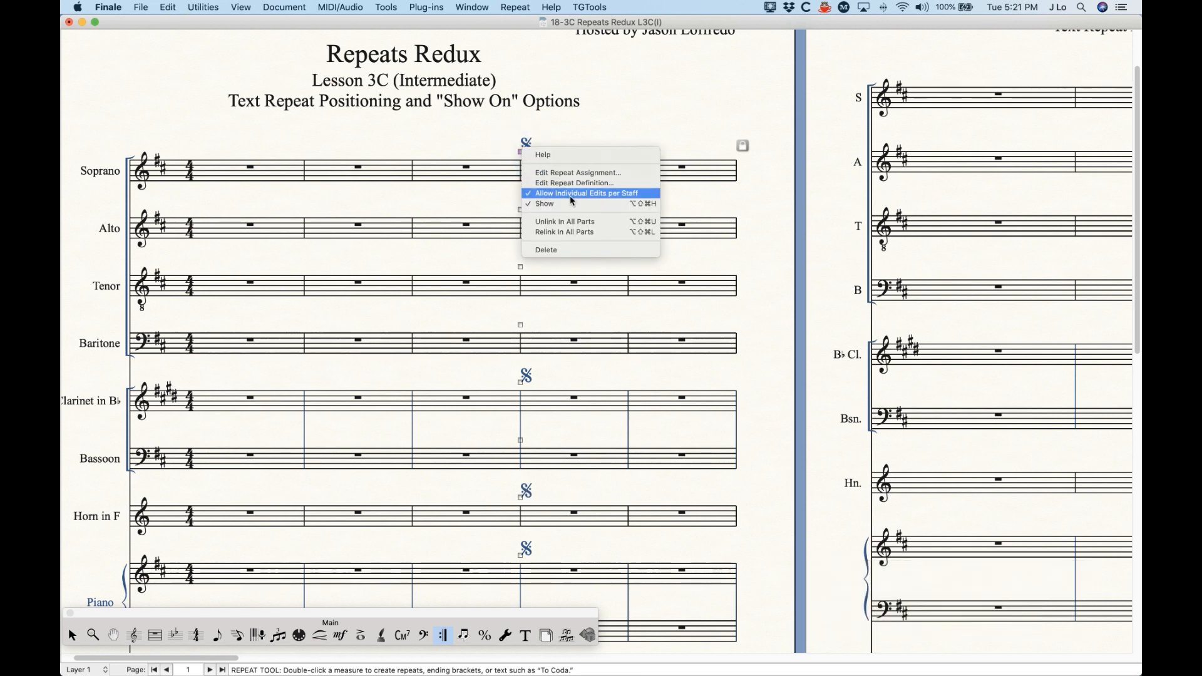
pyautogui.click(557, 171)
pyautogui.rightClick(522, 153)
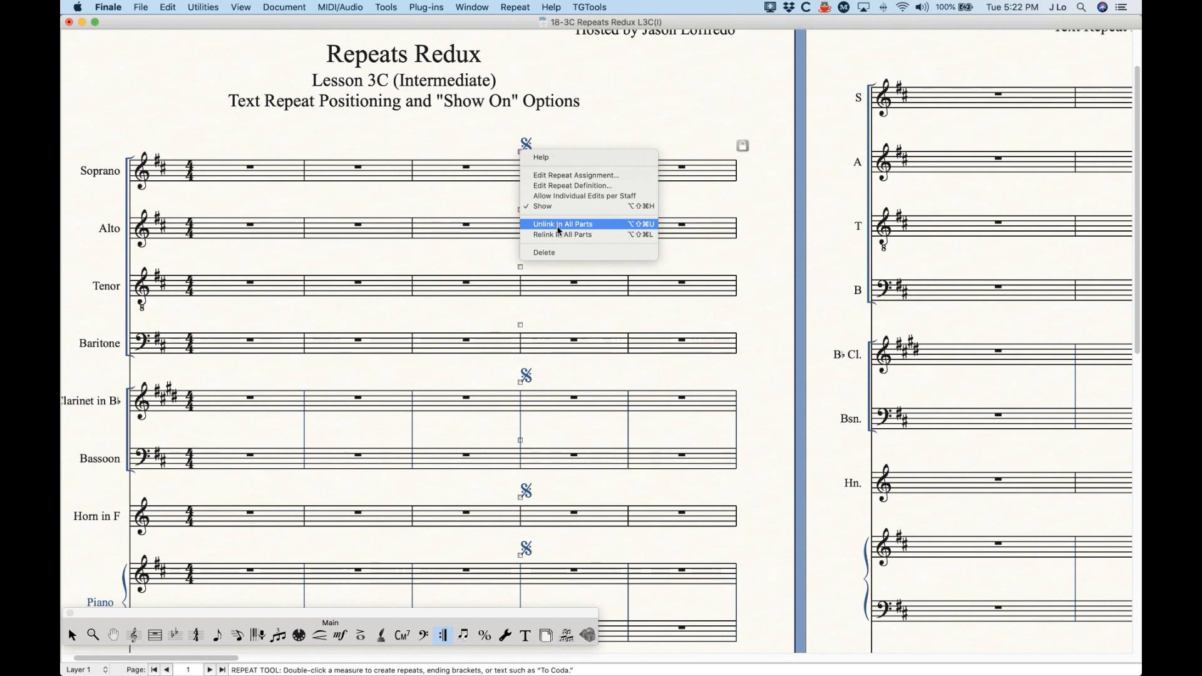
pyautogui.click(529, 152)
pyautogui.rightClick(521, 156)
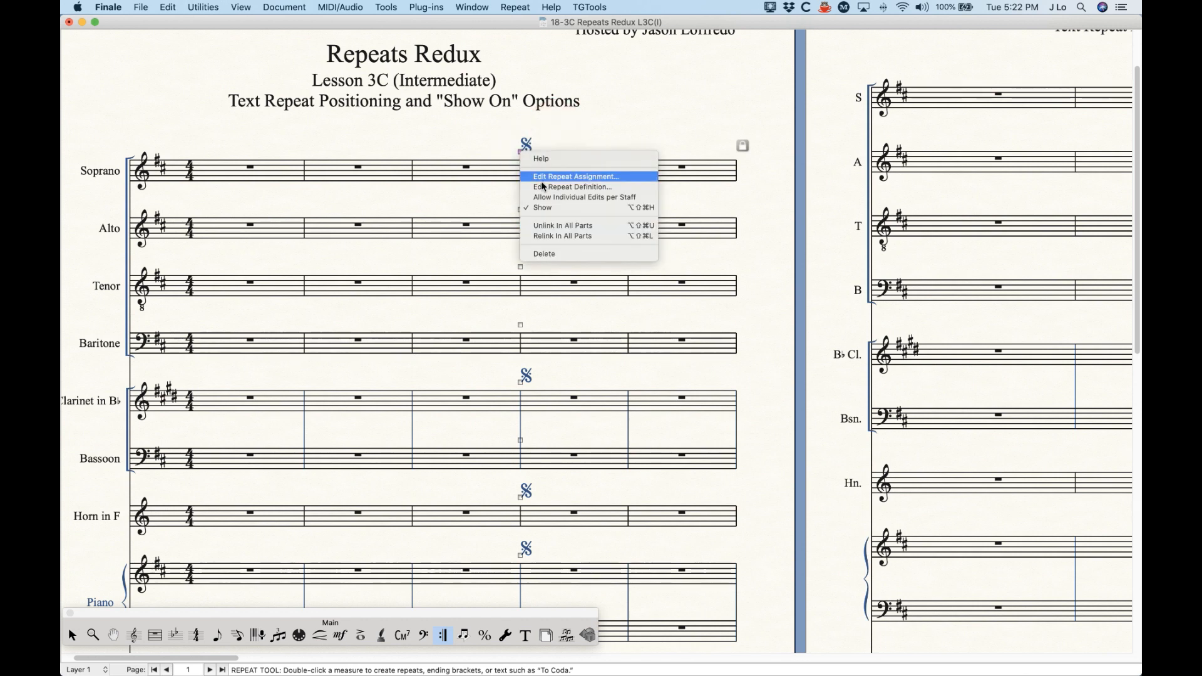
pyautogui.click(550, 227)
# Step: Move the score's segnos together to the end of measure 4, and compare their placement in the Soprano and Alto parts
pyautogui.moveTo(520, 151); pyautogui.dragTo(617, 153)
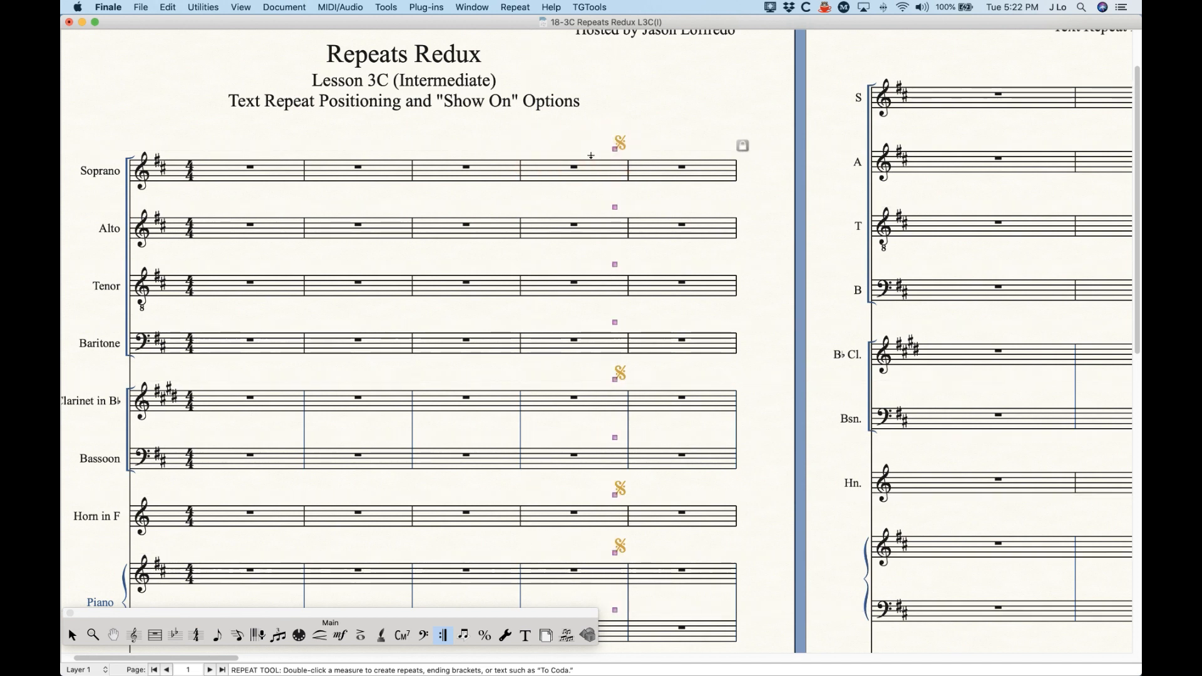
pyautogui.press('alt+super+period')
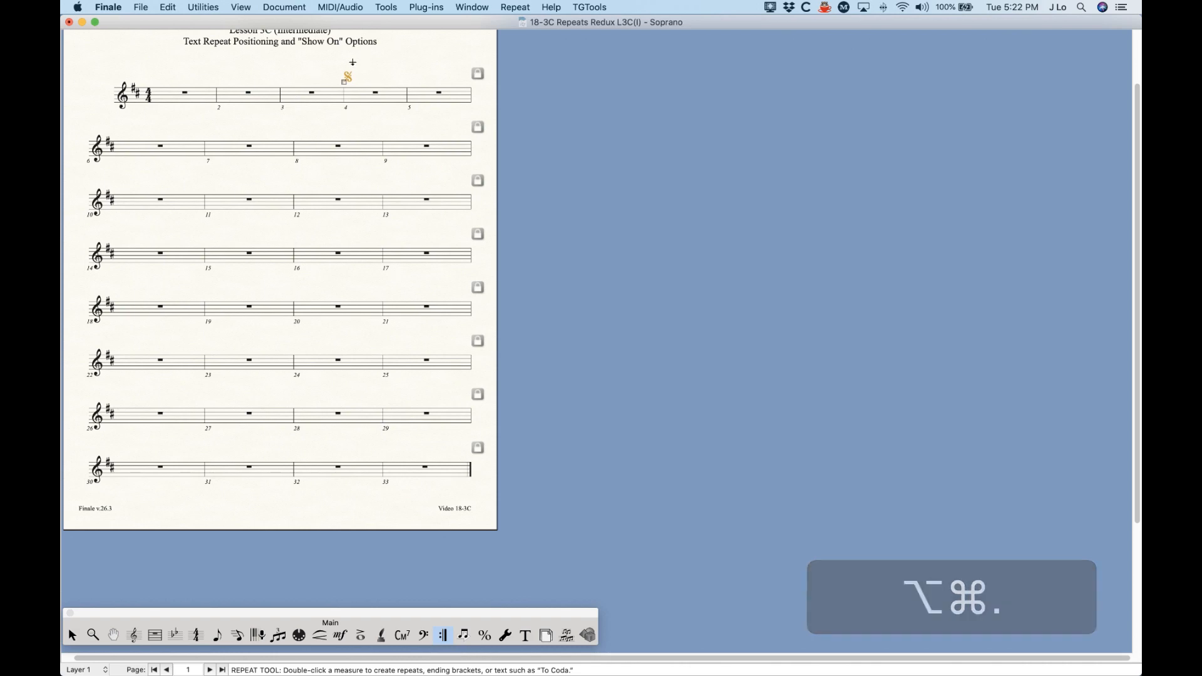
pyautogui.press('alt+super+period')
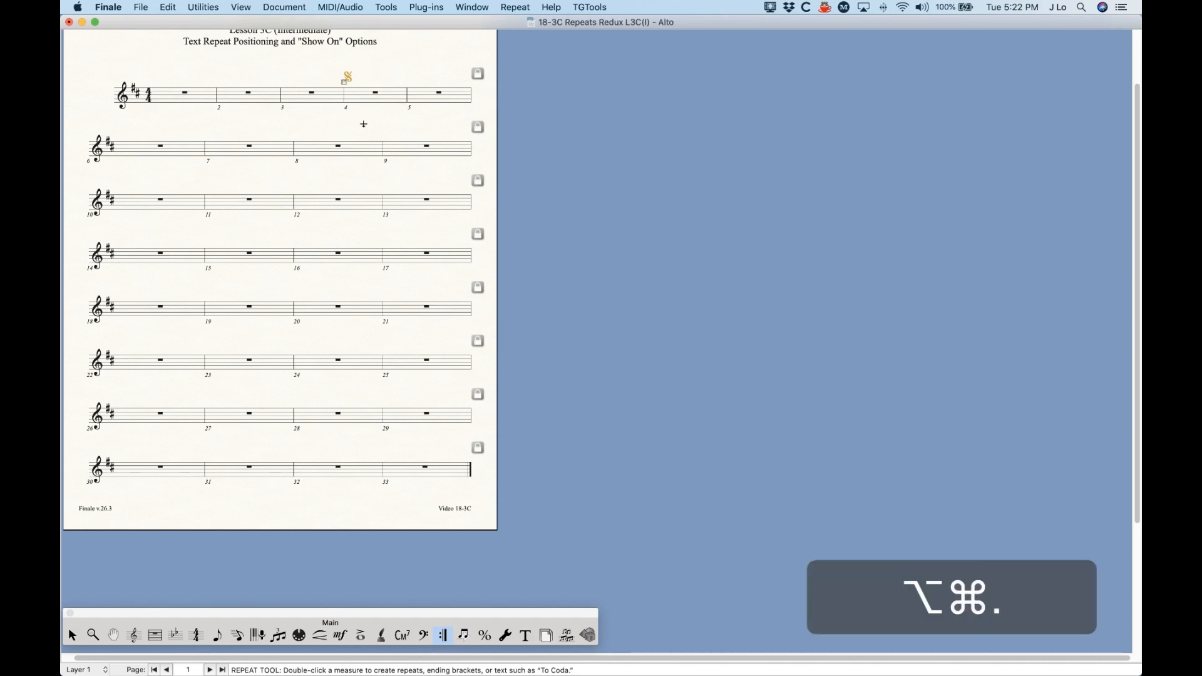
pyautogui.press('alt+super+comma')
pyautogui.press('alt+super+comma')
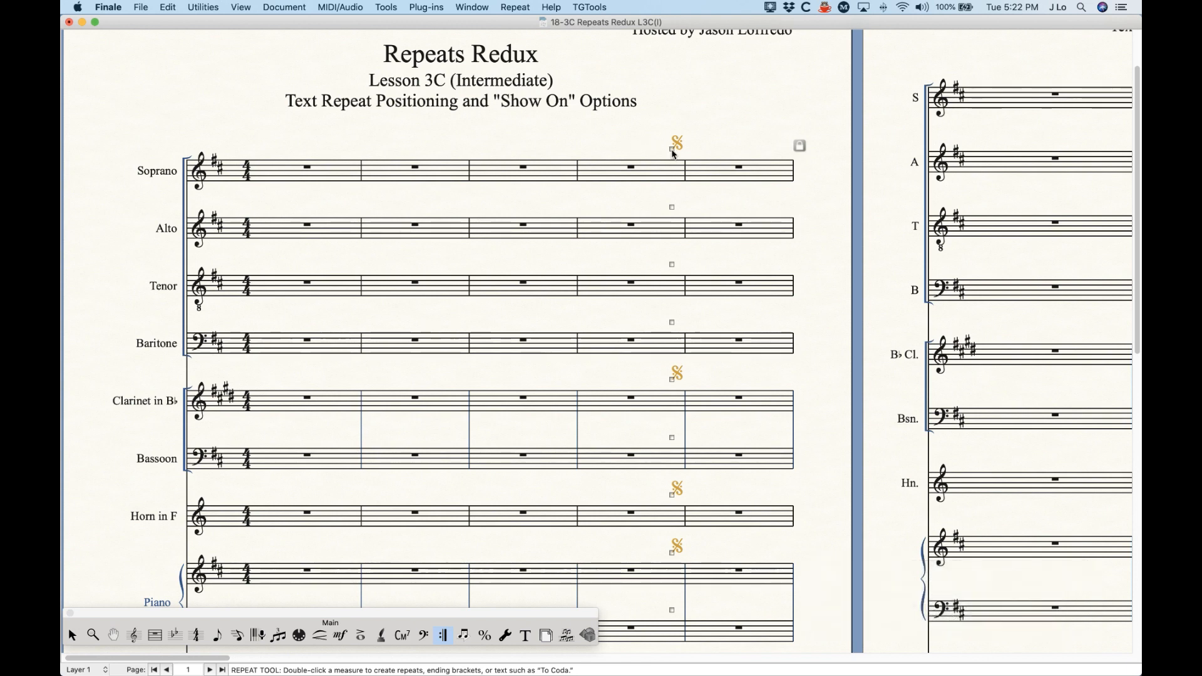
# Step: Relink the segno in all parts, check its placement in the parts, and return to the score
pyautogui.rightClick(674, 152)
pyautogui.click(707, 222)
pyautogui.press('super')
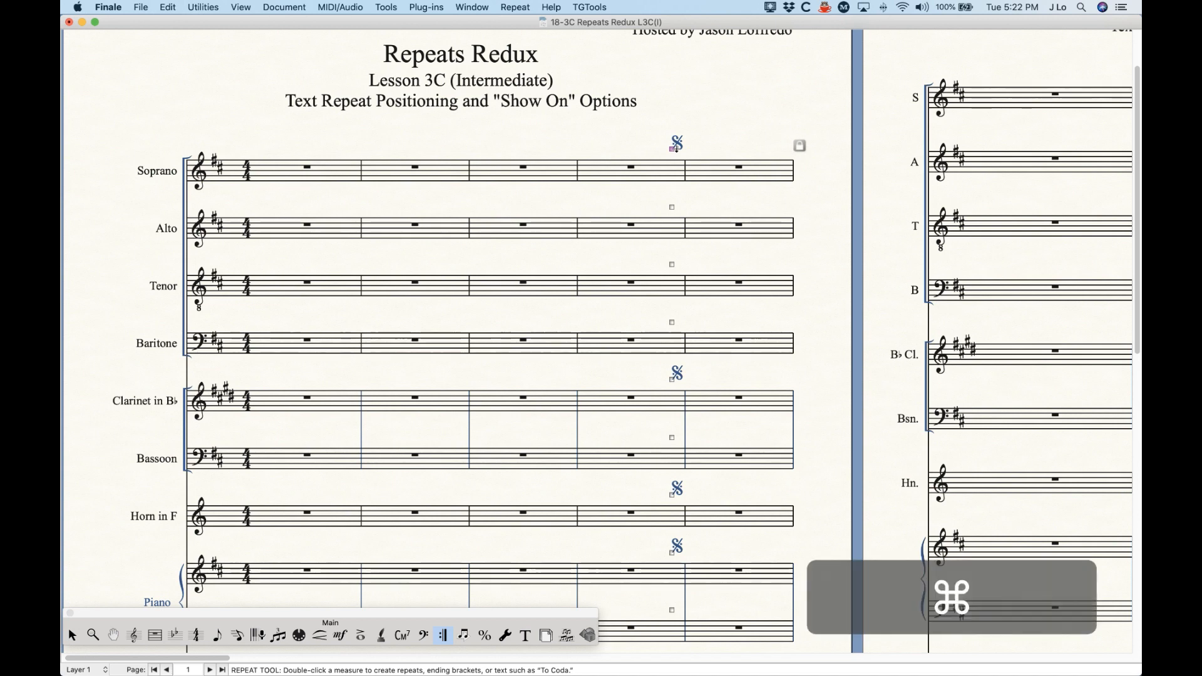
pyautogui.press('alt+super+period')
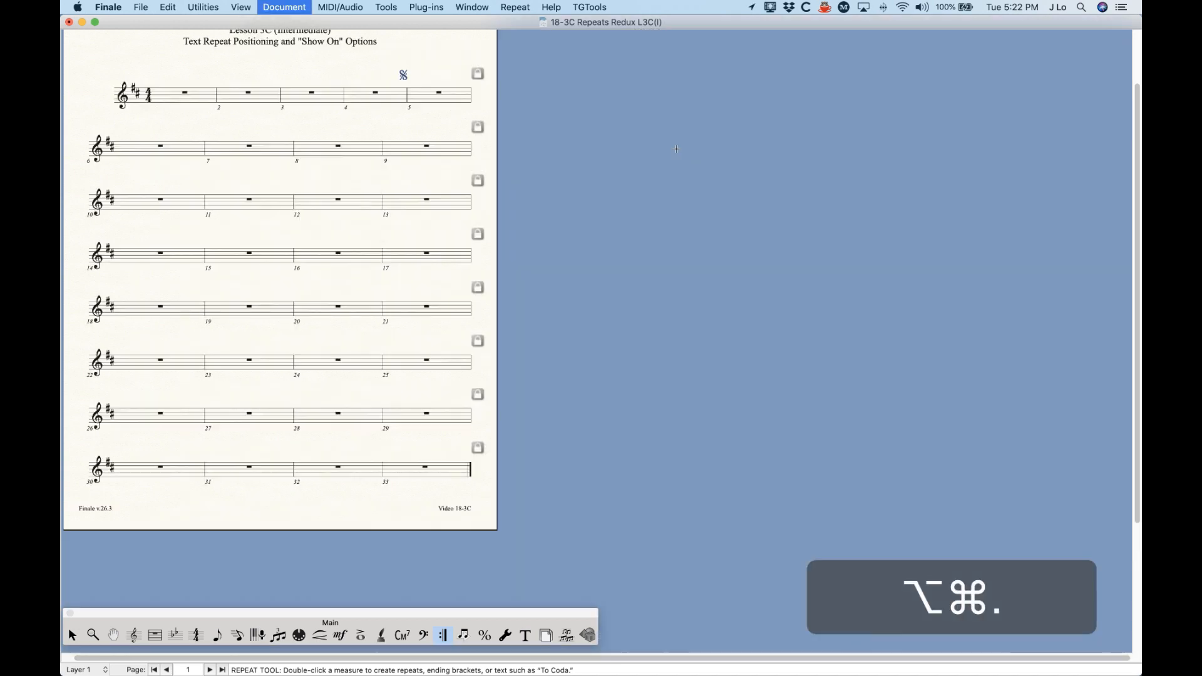
pyautogui.press('alt+super+period')
pyautogui.press('alt+super+comma')
pyautogui.press('alt+super+comma')
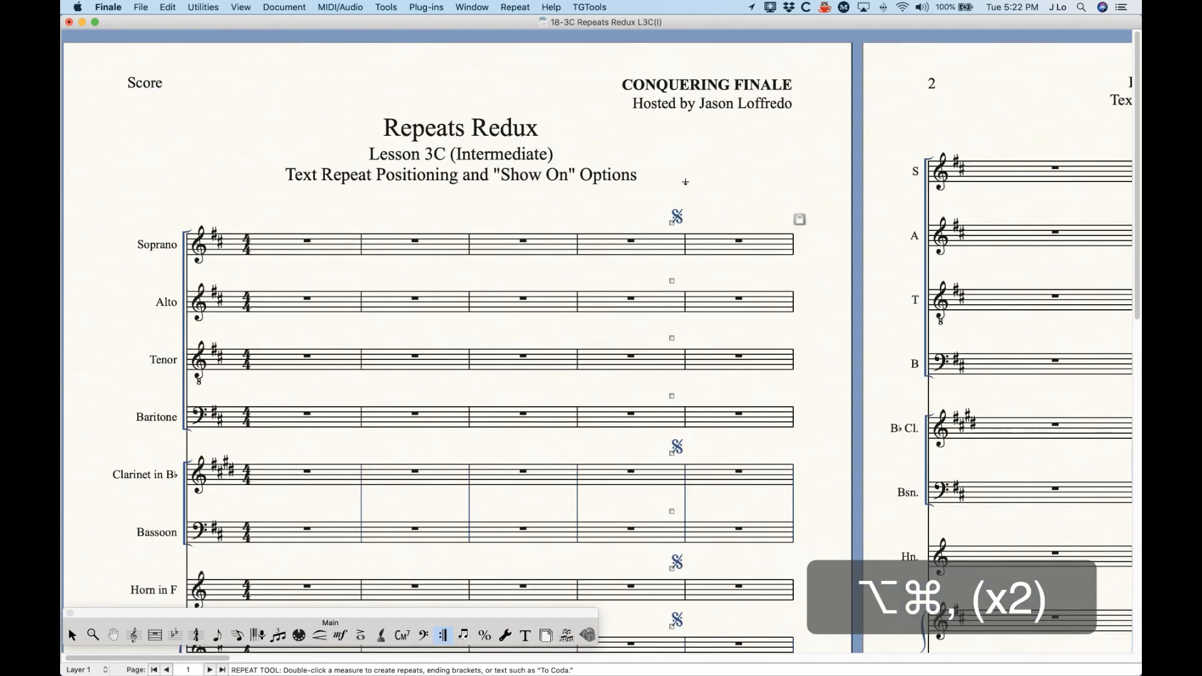
# Step: Move all the segnos back to measure 4's opening barline, and try a slight shift to the right before undoing it
pyautogui.moveTo(672, 221); pyautogui.dragTo(577, 224)
pyautogui.click(617, 215)
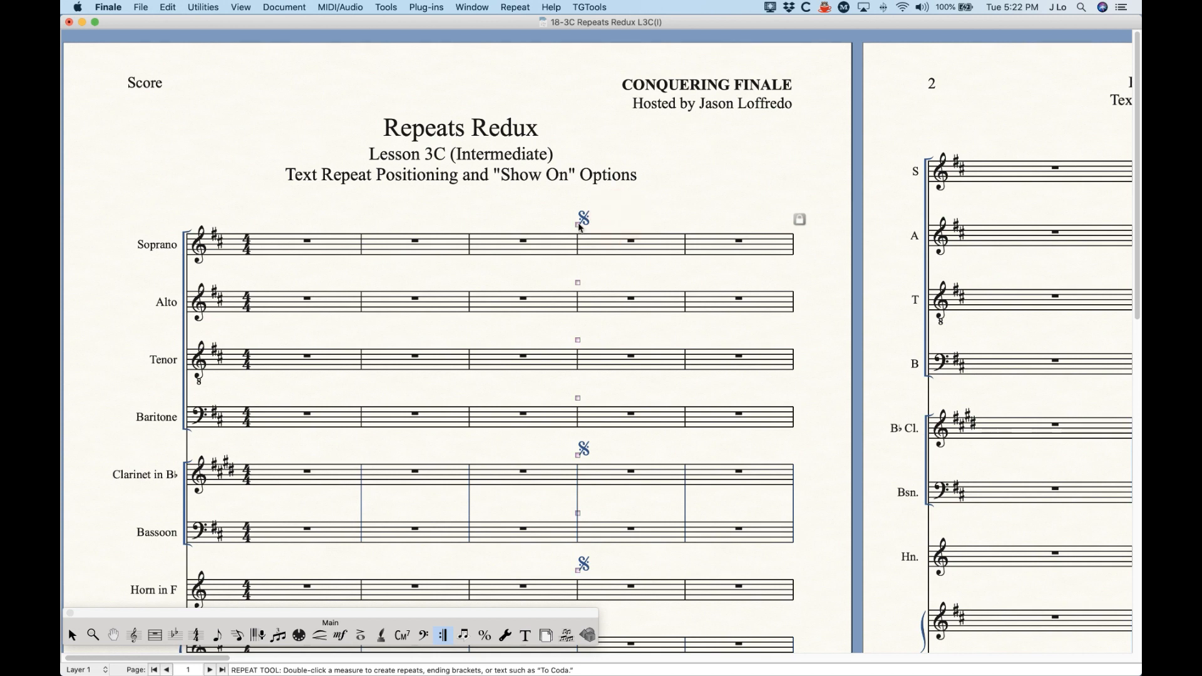
pyautogui.moveTo(579, 225)
pyautogui.mouseDown()
pyautogui.moveTo(571, 215)
pyautogui.moveTo(594, 220)
pyautogui.mouseUp()
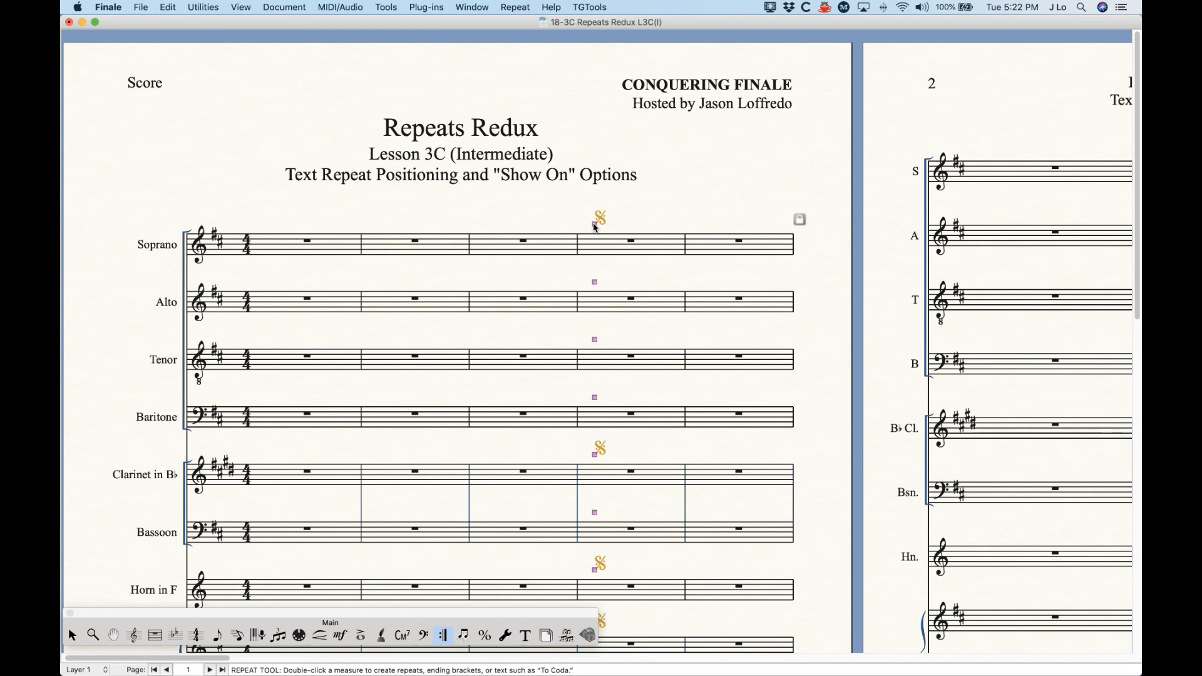
pyautogui.press('super+z')
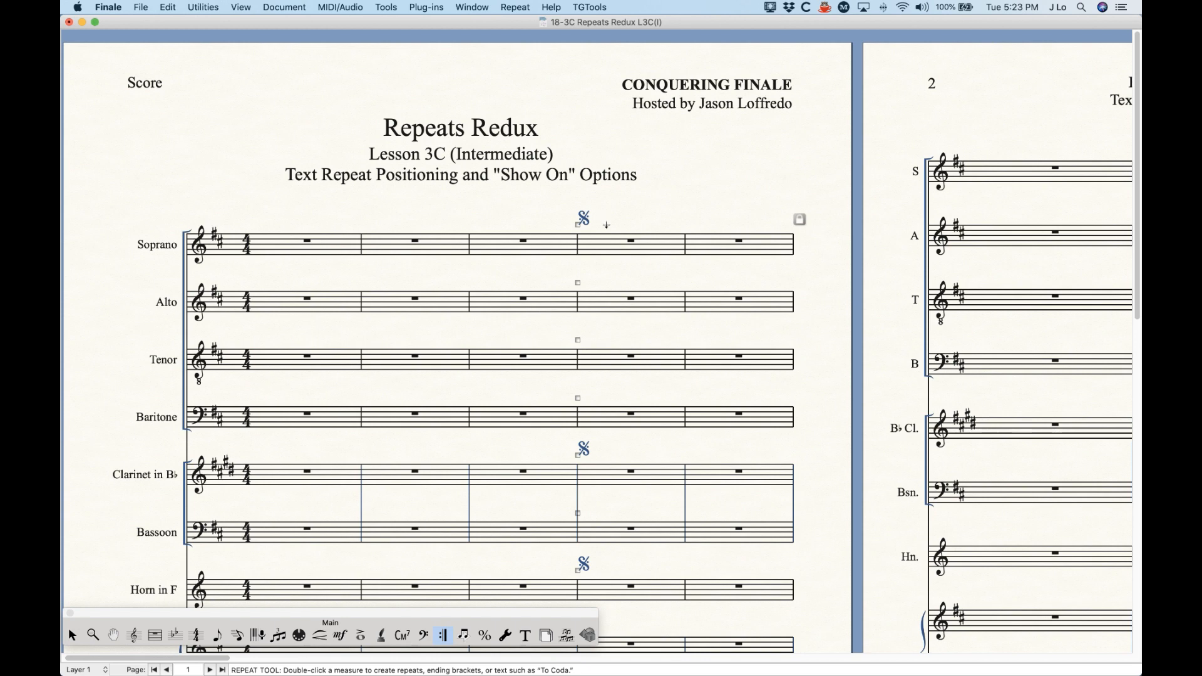
# Step: Zoom out to an overview of the score's first pages, and switch to the Selection tool
pyautogui.press('super+minus')
pyautogui.press('super+minus')
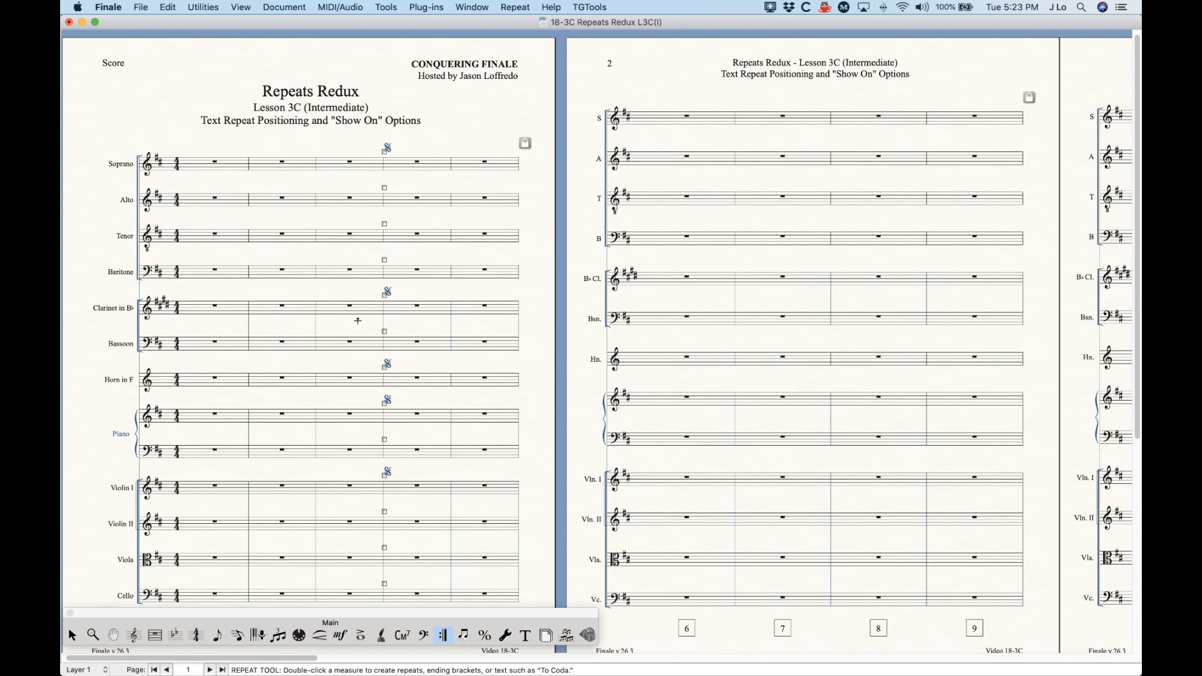
pyautogui.click(72, 635)
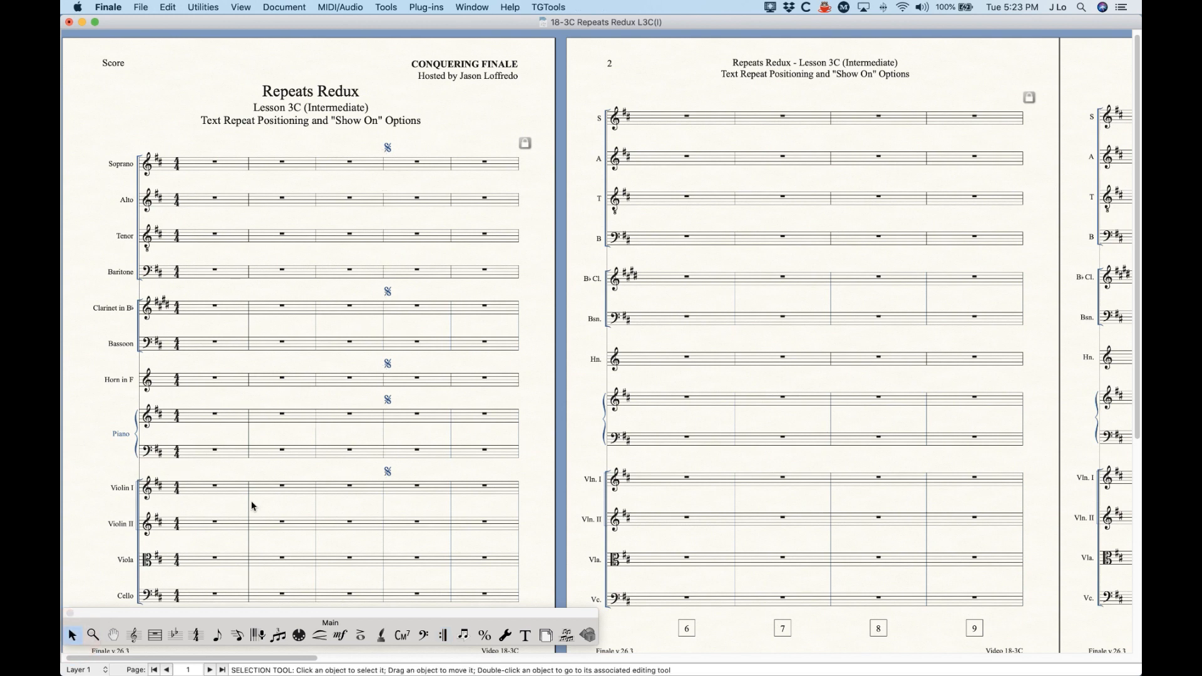